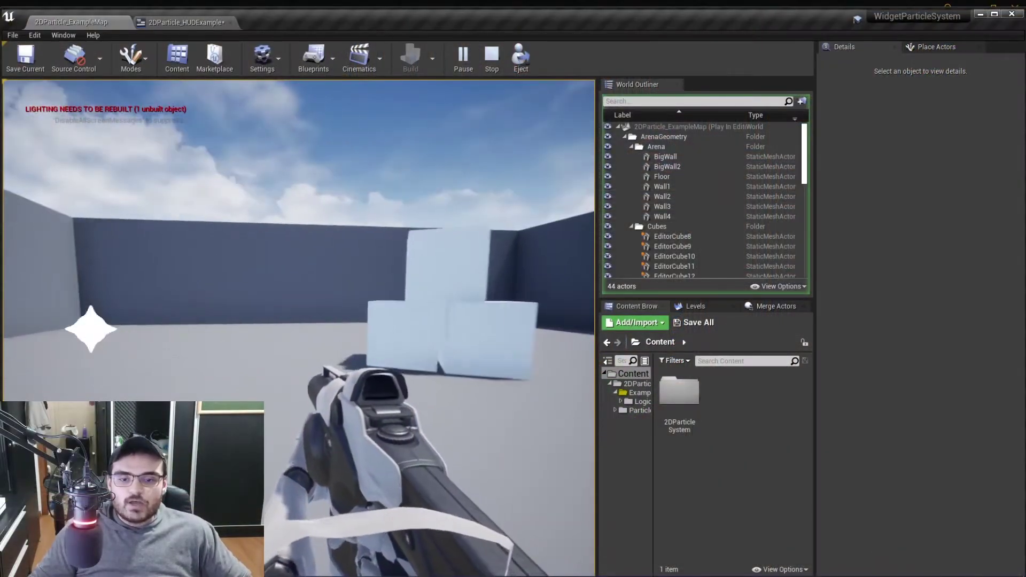
- Walk up to the wall in the example level and change the looping star particle's speed
{"action": "key", "text": "w"}
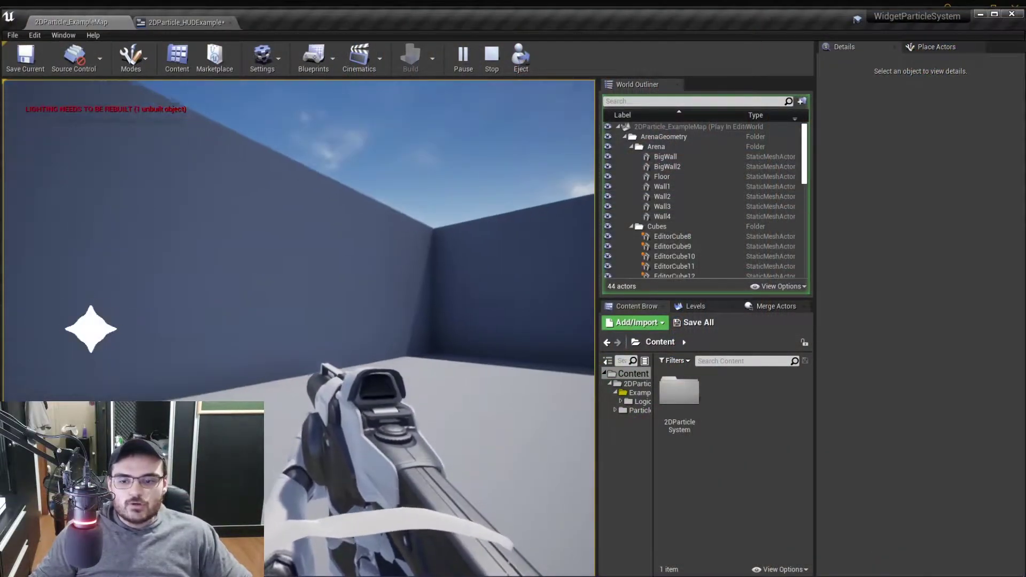
{"action": "key", "text": "s"}
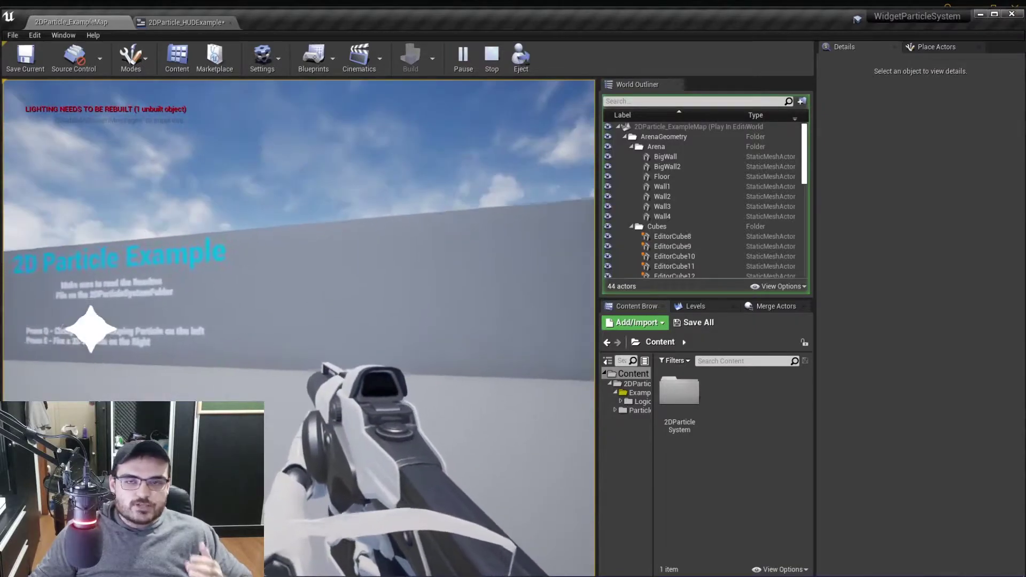
{"action": "key", "text": "1"}
{"action": "key", "text": "w"}
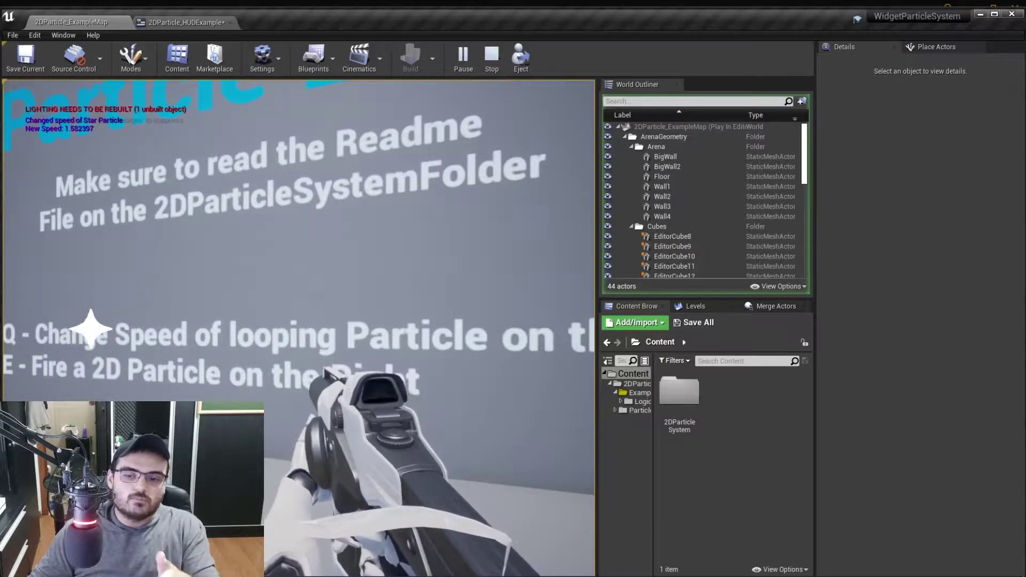
{"action": "key", "text": "q"}
{"action": "key", "text": "a"}
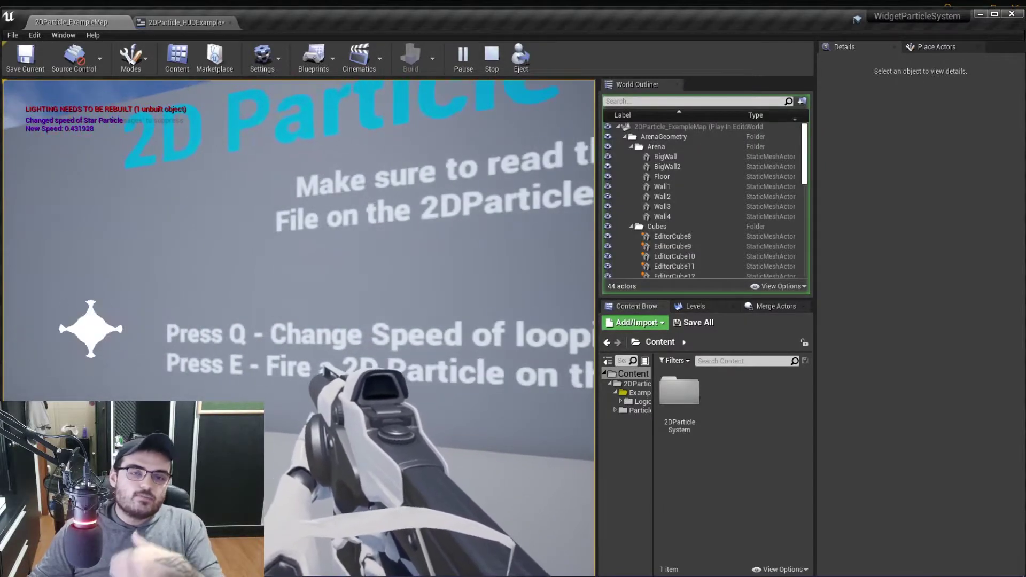
- Fire the 2D puff particle twice and move toward the wall text
{"action": "key", "text": "e"}
{"action": "key", "text": "e"}
{"action": "key", "text": "e"}
{"action": "key", "text": "e"}
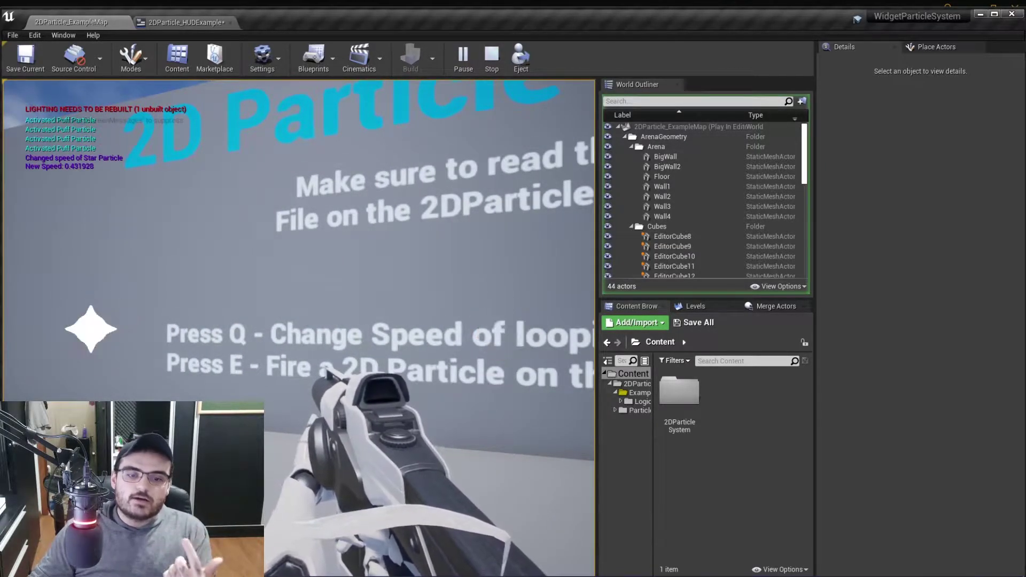
{"action": "key", "text": "e"}
{"action": "key", "text": "e"}
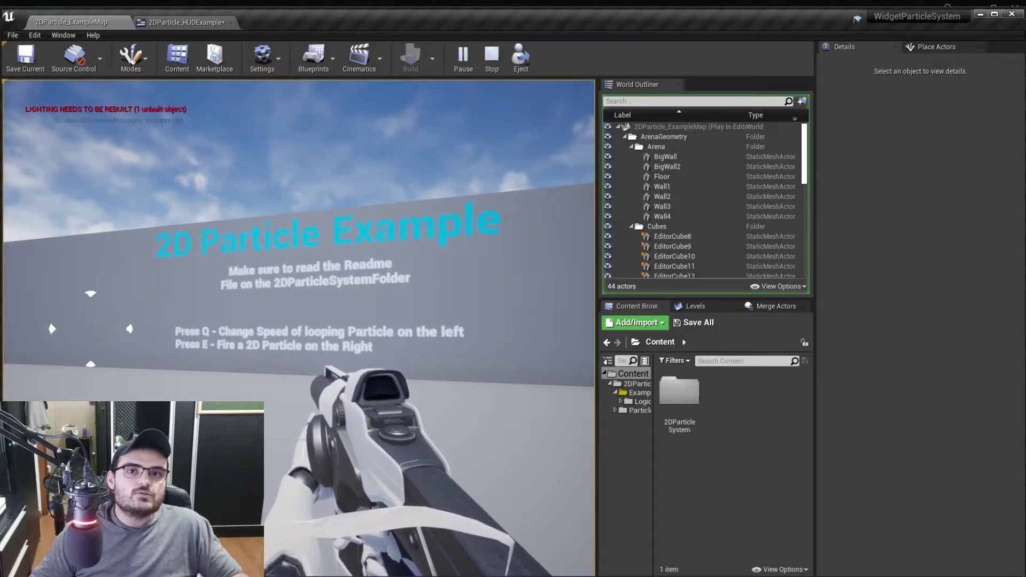
{"action": "key", "text": "w"}
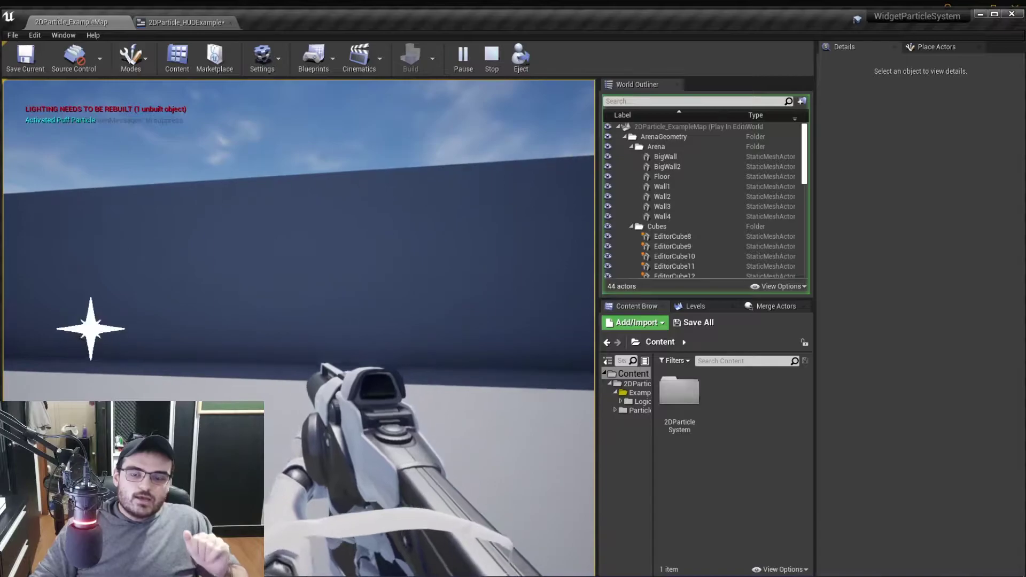
- Stop the play session and cancel an accidental move of the 2DParticleSystem folder
{"action": "key", "text": "Escape"}
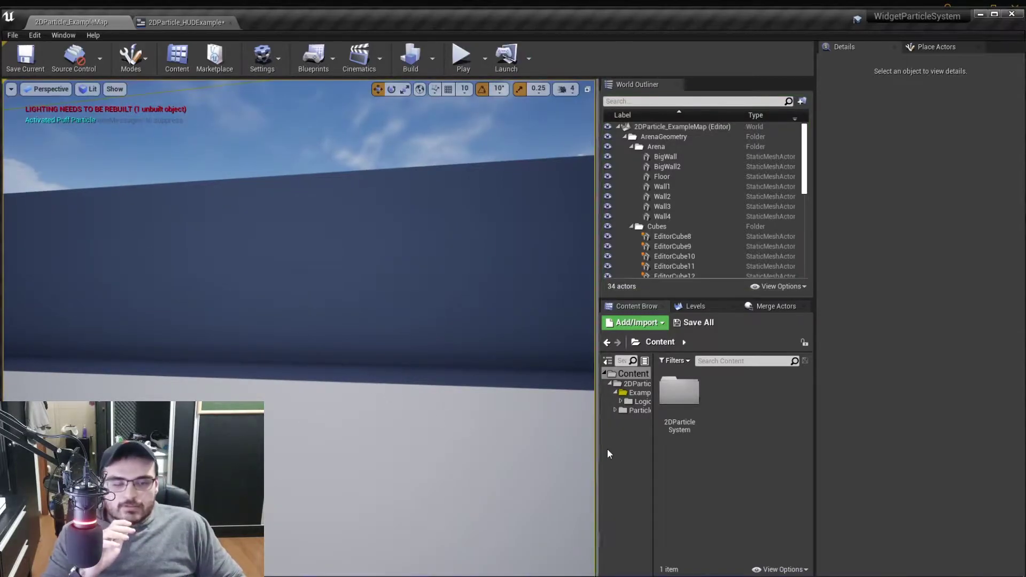
{"action": "left_click", "coordinate": [679, 399]}
{"action": "left_click_drag", "start_coordinate": [679, 395], "coordinate": [691, 404]}
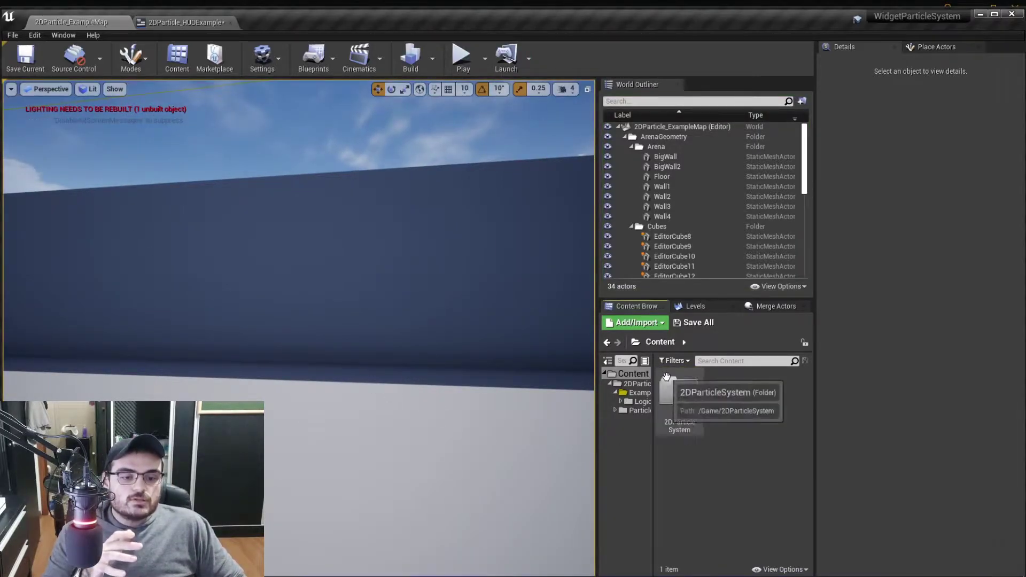
{"action": "left_click", "coordinate": [678, 477]}
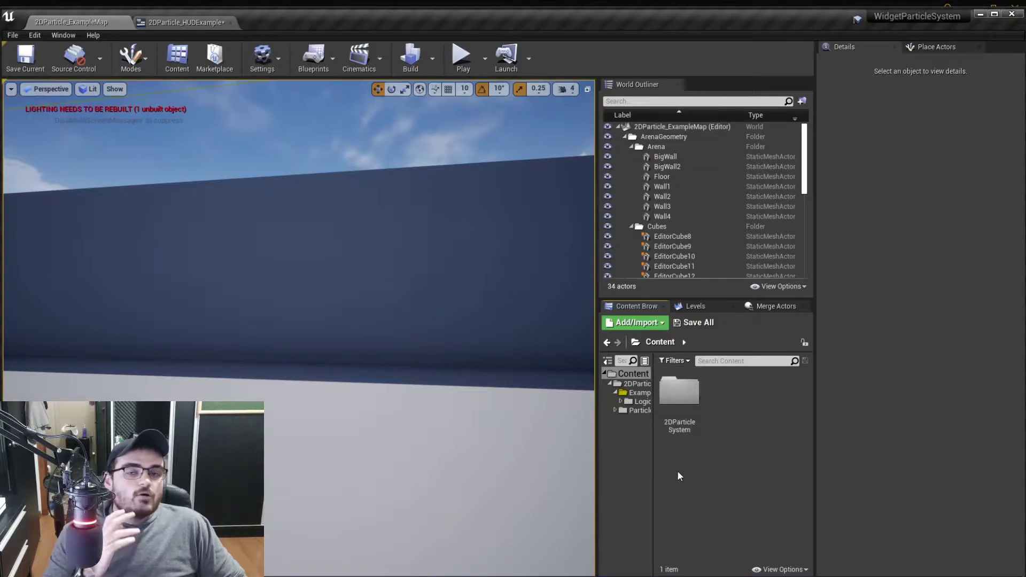
- Start migrating the 2DParticleSystem folder with Save Selected, then cancel at the destination folder
{"action": "left_click", "coordinate": [695, 409]}
{"action": "right_click", "coordinate": [695, 411]}
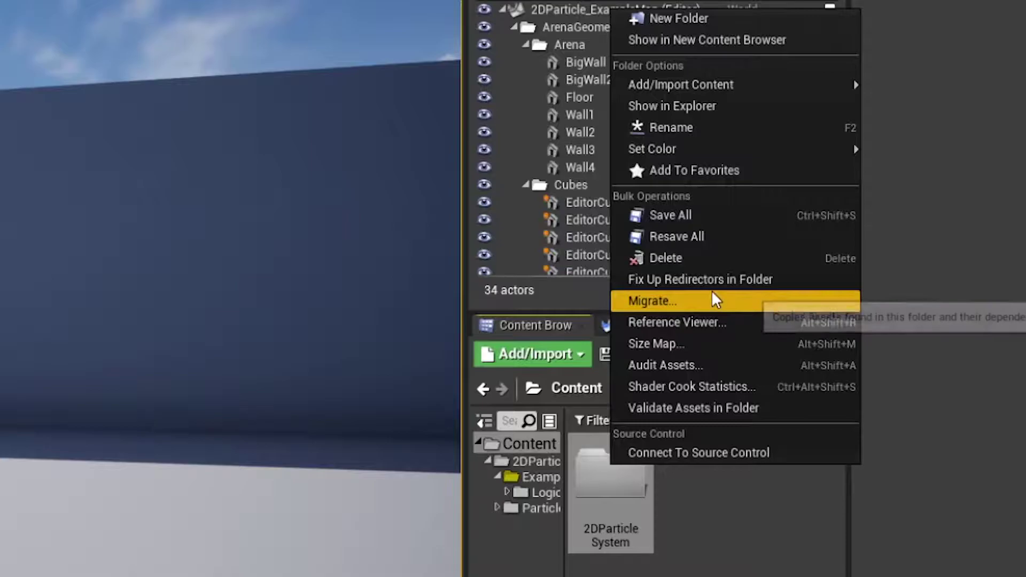
{"action": "left_click", "coordinate": [688, 305]}
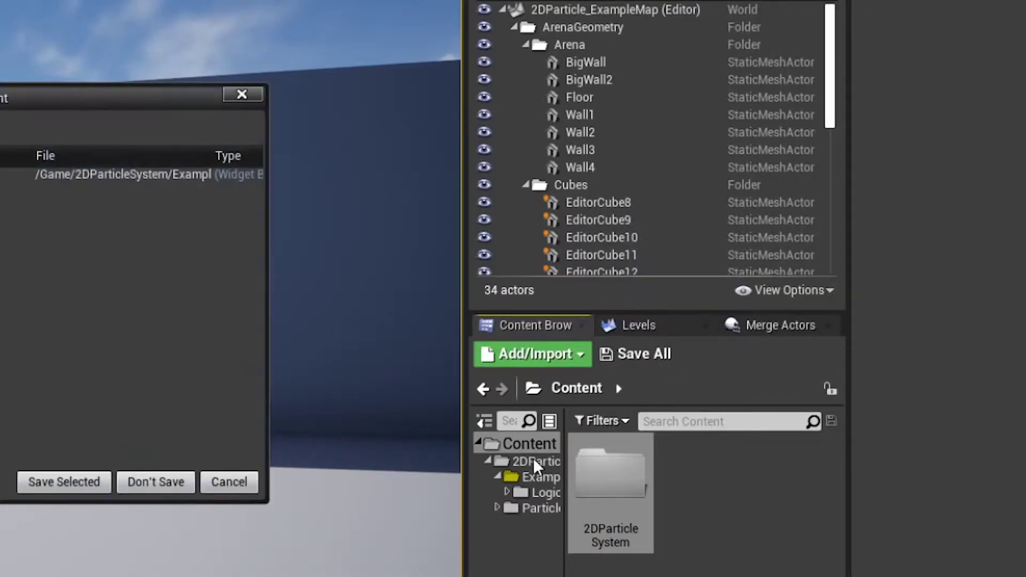
{"action": "left_click", "coordinate": [40, 482]}
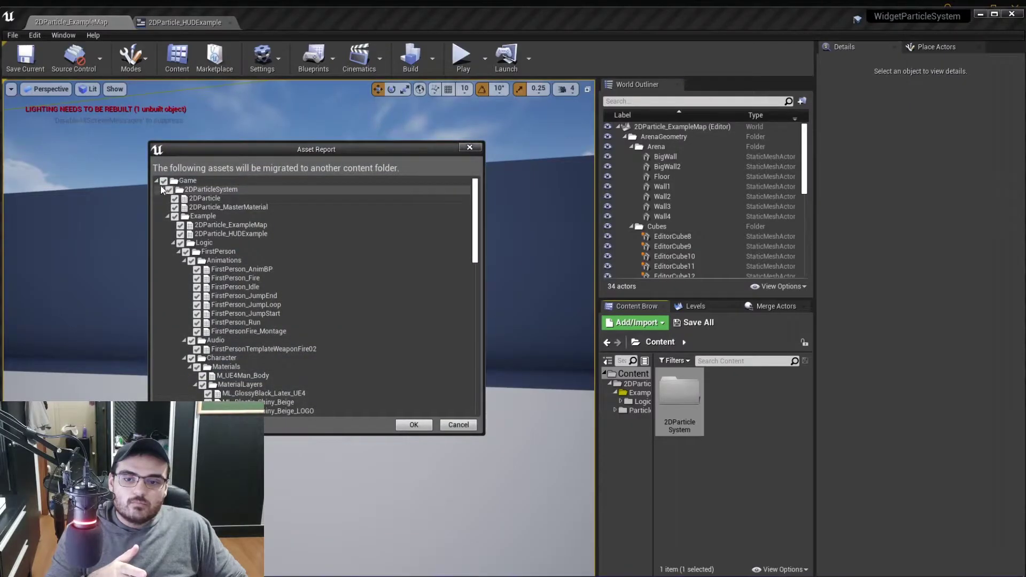
{"action": "left_click", "coordinate": [162, 189]}
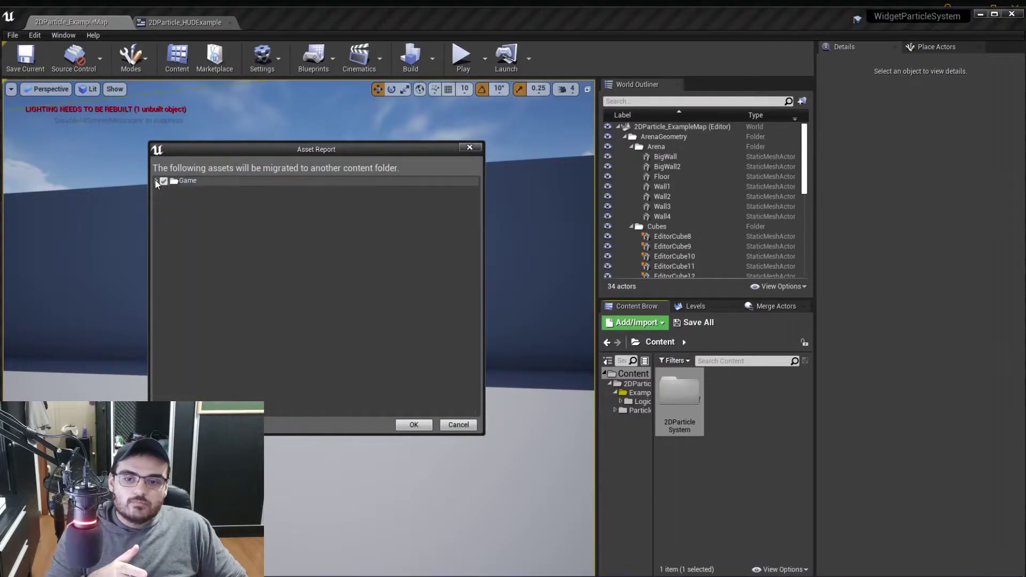
{"action": "left_click", "coordinate": [413, 424]}
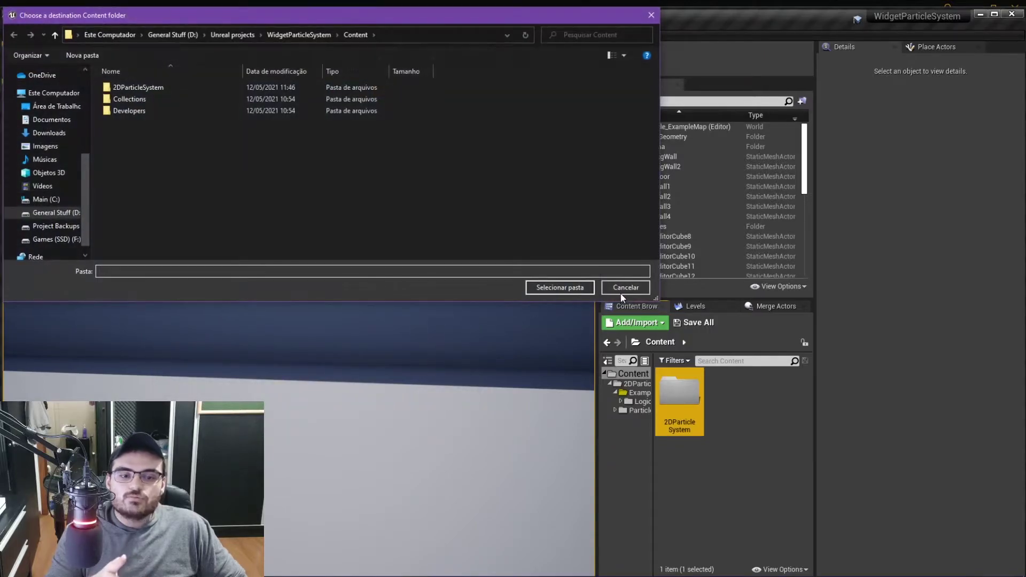
{"action": "left_click", "coordinate": [622, 291]}
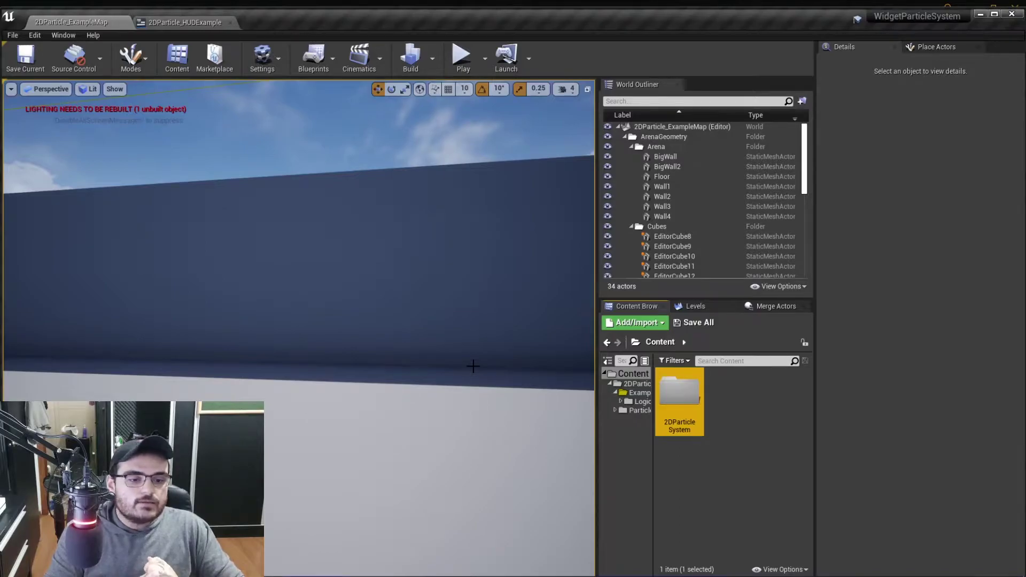
{"action": "left_click_drag", "start_coordinate": [677, 386], "coordinate": [693, 396]}
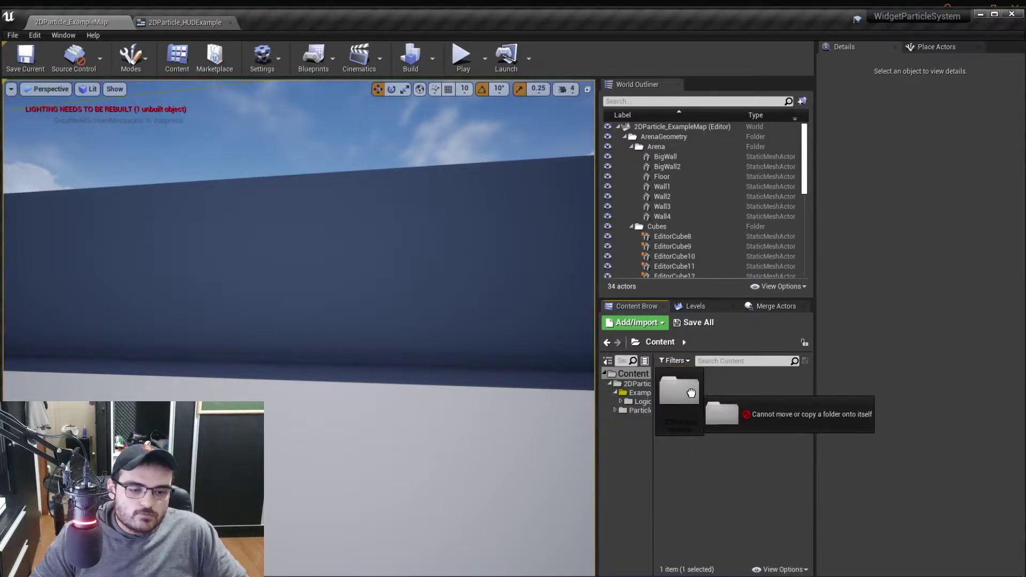
{"action": "left_click", "coordinate": [717, 486]}
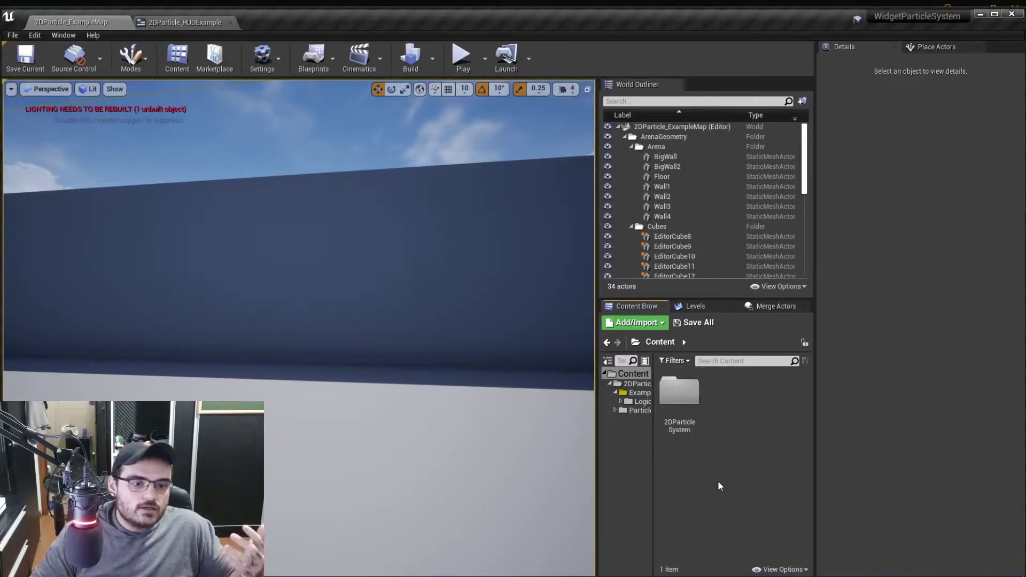
- Drop a 2DParticle from the Palette onto the 2DParticle_HUDExample canvas and move it up into view
{"action": "double_click", "coordinate": [676, 393]}
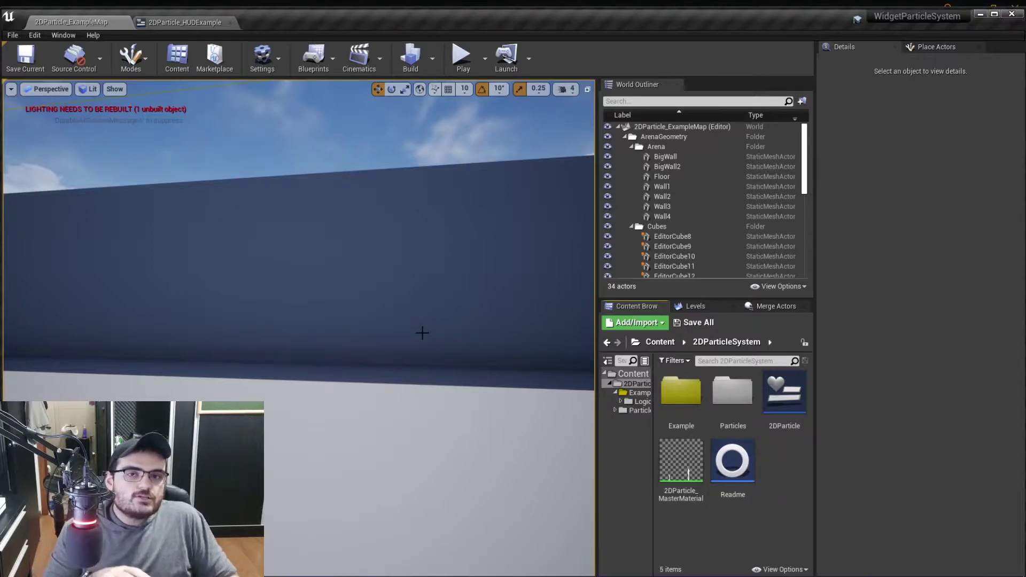
{"action": "left_click", "coordinate": [185, 22]}
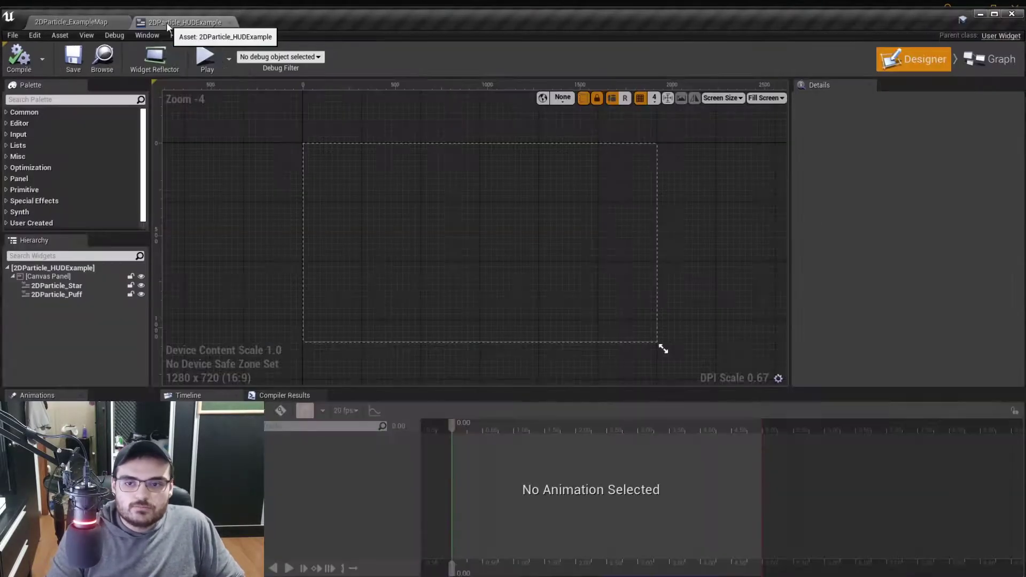
{"action": "left_click", "coordinate": [505, 256]}
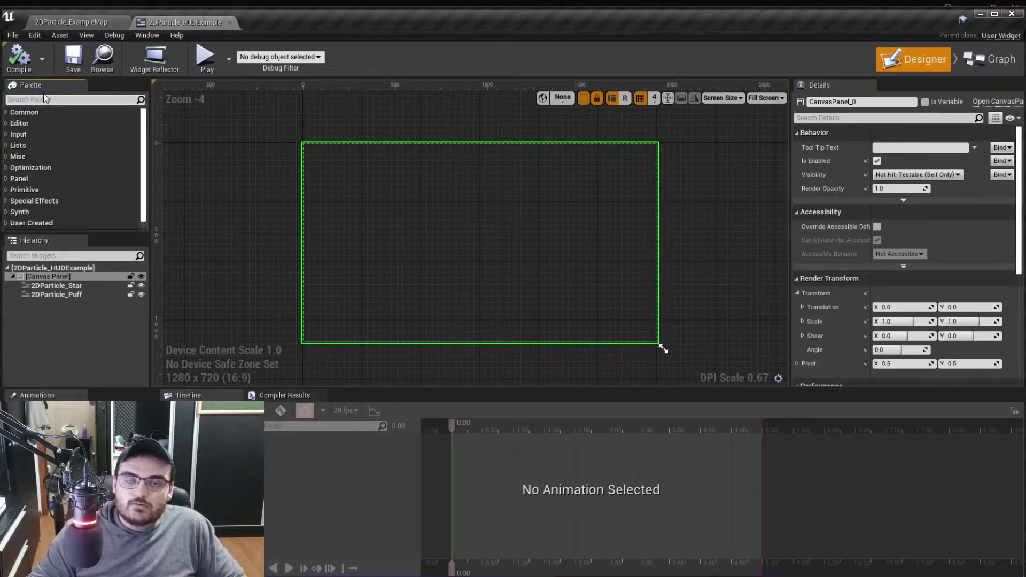
{"action": "type", "text": "particle"}
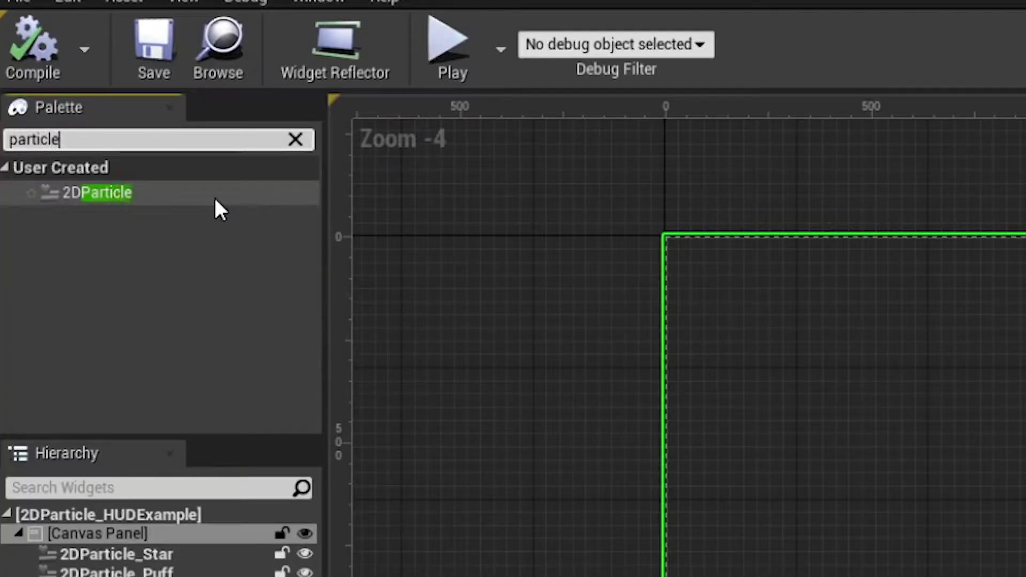
{"action": "mouse_move", "coordinate": [110, 197]}
{"action": "left_mouse_down"}
{"action": "mouse_move", "coordinate": [413, 194]}
{"action": "mouse_move", "coordinate": [490, 262]}
{"action": "left_mouse_up"}
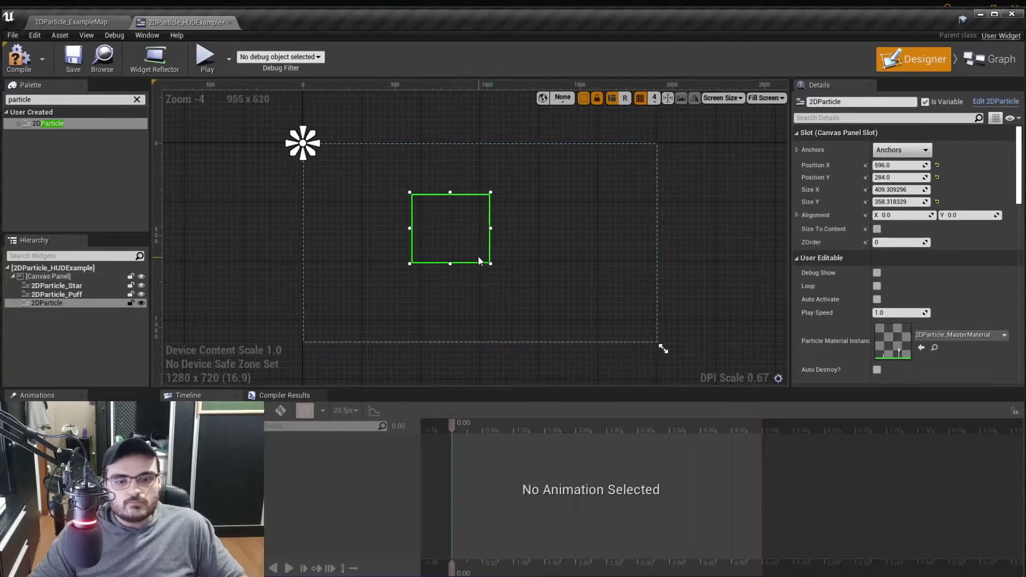
{"action": "mouse_move", "coordinate": [478, 255]}
{"action": "left_mouse_down"}
{"action": "mouse_move", "coordinate": [476, 241]}
{"action": "mouse_move", "coordinate": [441, 220]}
{"action": "left_mouse_up"}
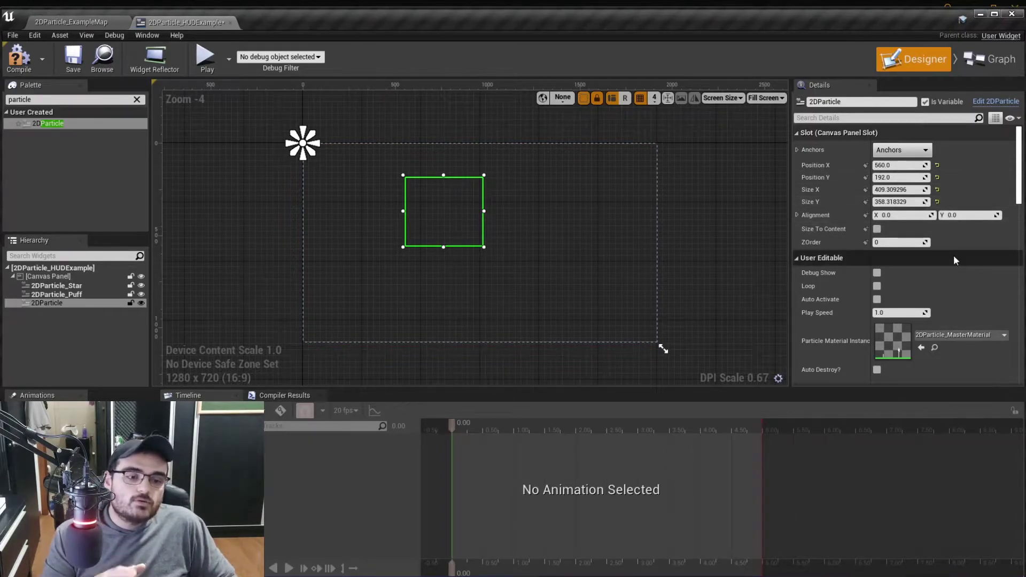
- Turn on Debug Show for the 2DParticle widget, leaving Loop and Auto Activate off
{"action": "scroll", "coordinate": [926, 285], "scroll_direction": "down", "scroll_amount": 2}
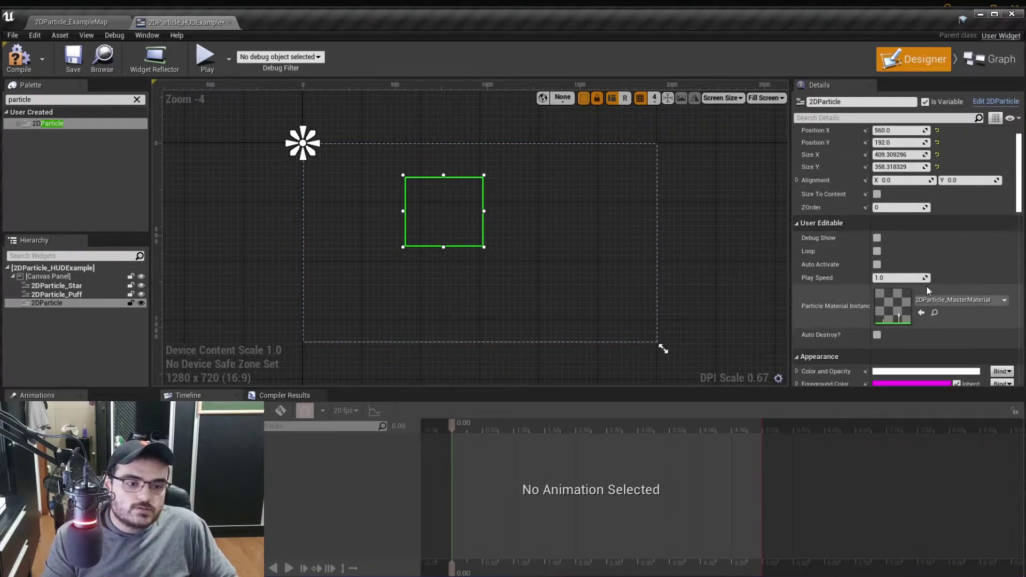
{"action": "left_click", "coordinate": [877, 241]}
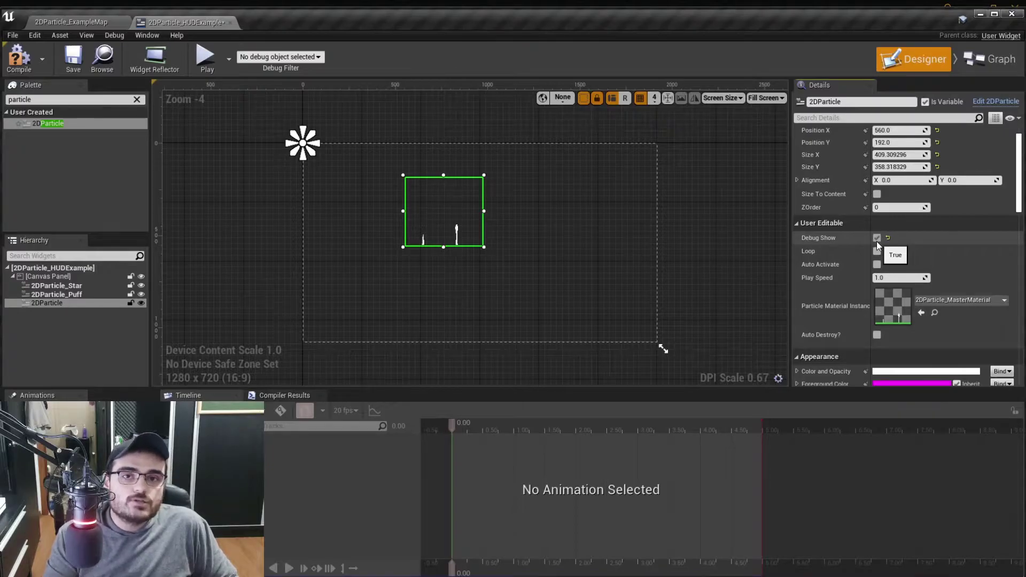
{"action": "left_click", "coordinate": [876, 240]}
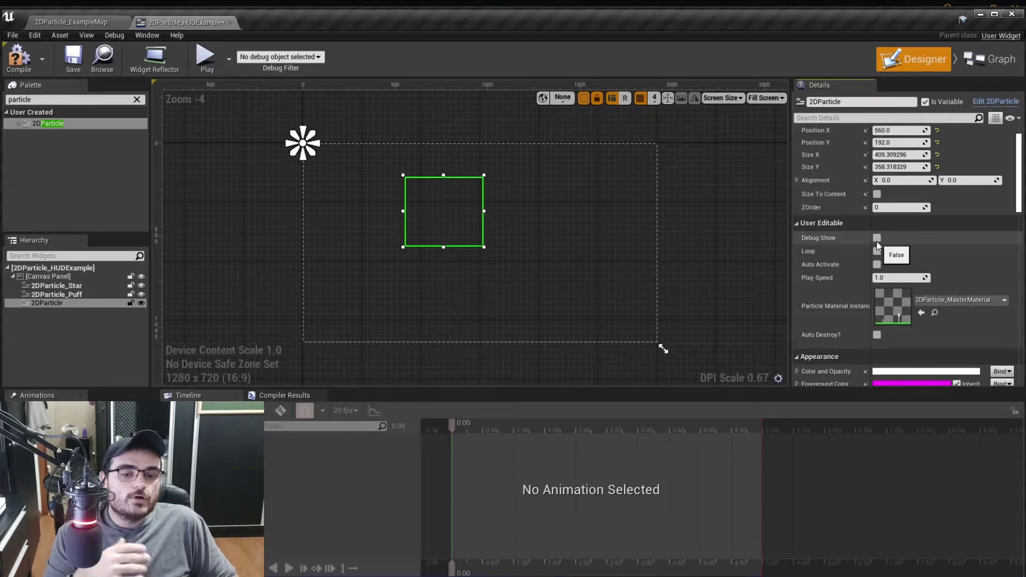
{"action": "left_click", "coordinate": [876, 240]}
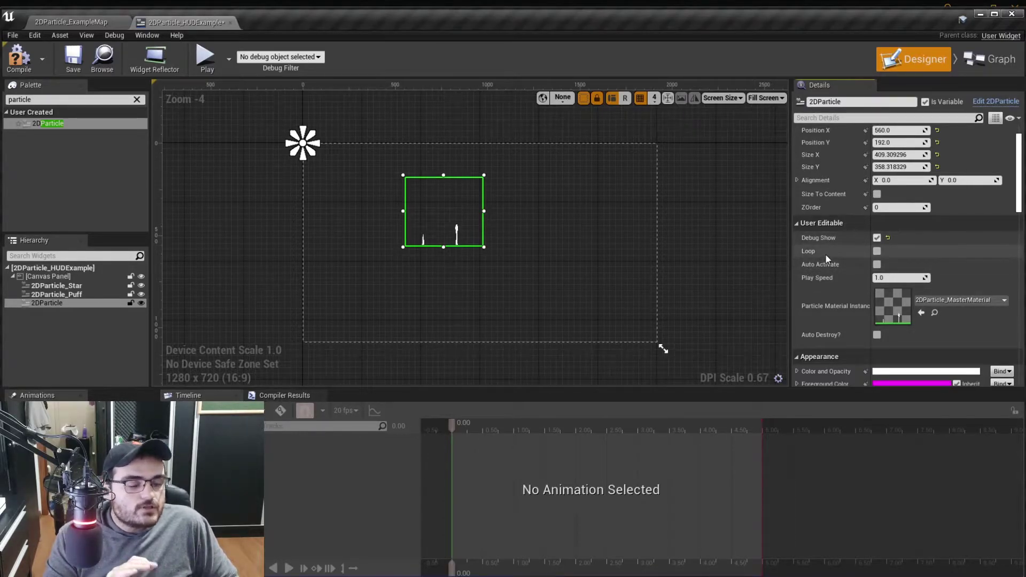
{"action": "left_click", "coordinate": [877, 251]}
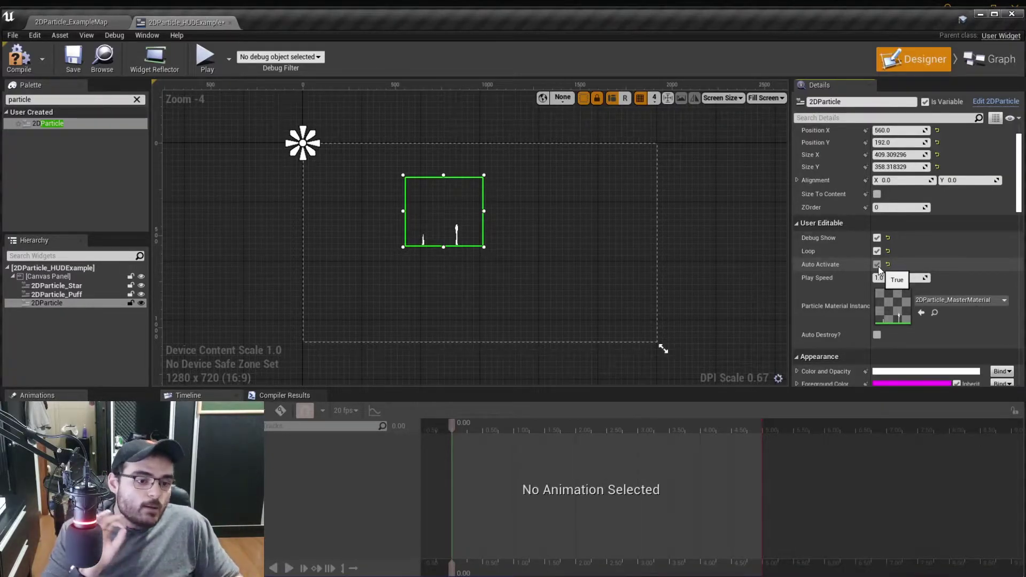
{"action": "left_click", "coordinate": [877, 264]}
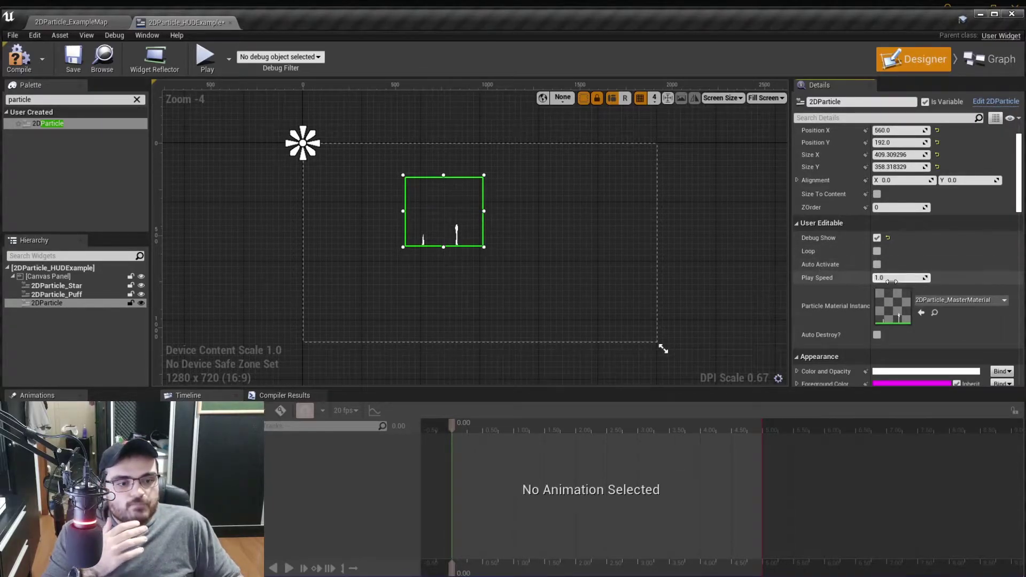
- Set the 2DParticle widget's Play Speed to 5.0 and return to the example map
{"action": "left_click", "coordinate": [891, 278]}
{"action": "type", "text": "50"}
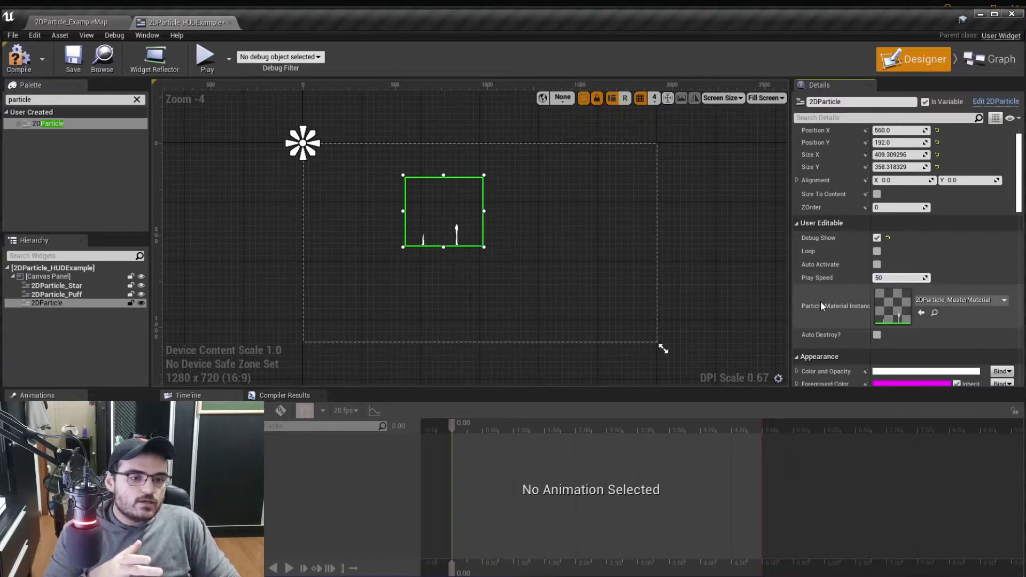
{"action": "key", "text": "ctrl+z"}
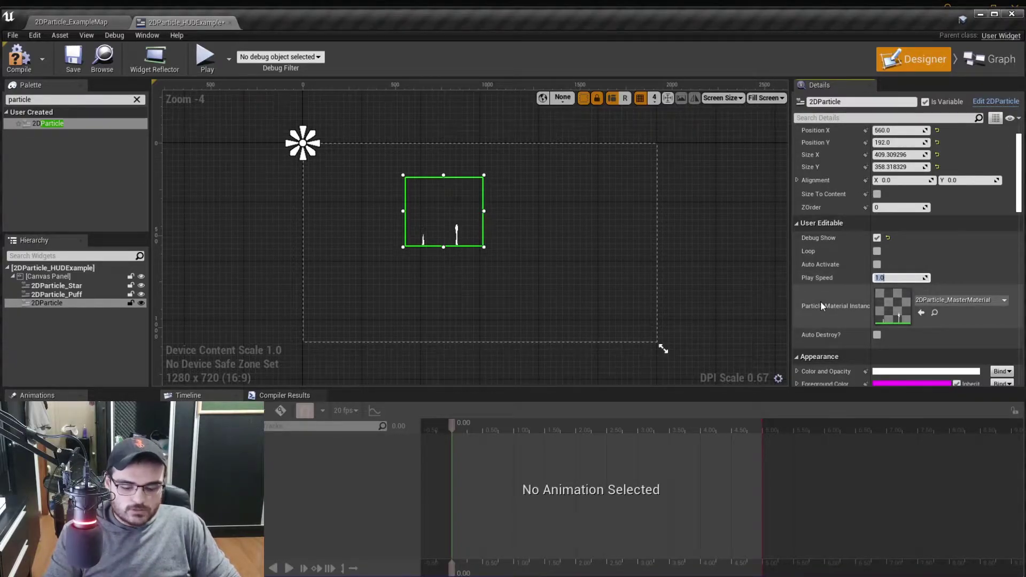
{"action": "type", "text": "5"}
{"action": "key", "text": "Return"}
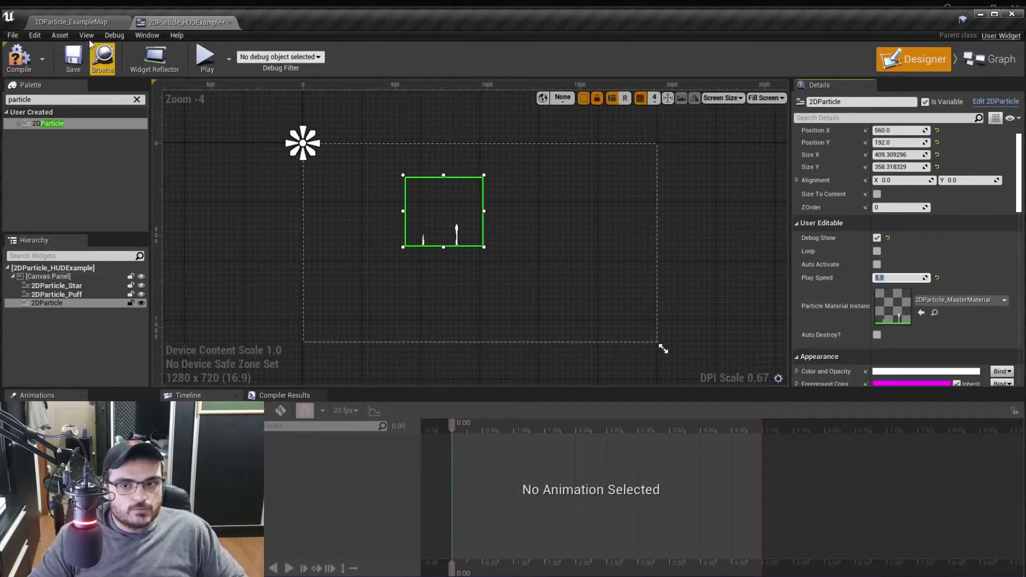
{"action": "left_click", "coordinate": [72, 22]}
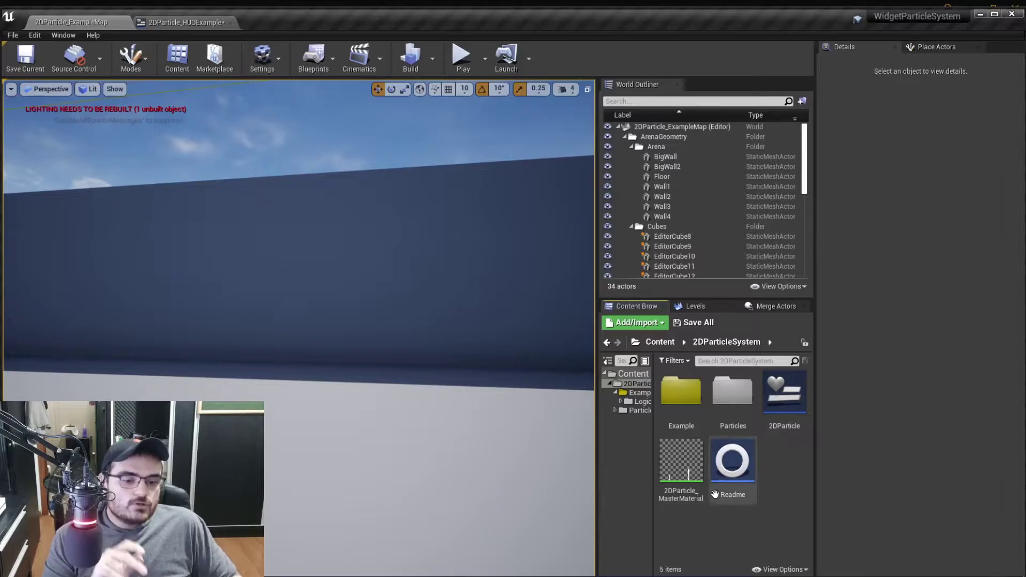
- Create the Particle_ComplexExplosion material instance from 2DParticle_MasterMaterial and preview the Explosion_T texture
{"action": "right_click", "coordinate": [678, 461]}
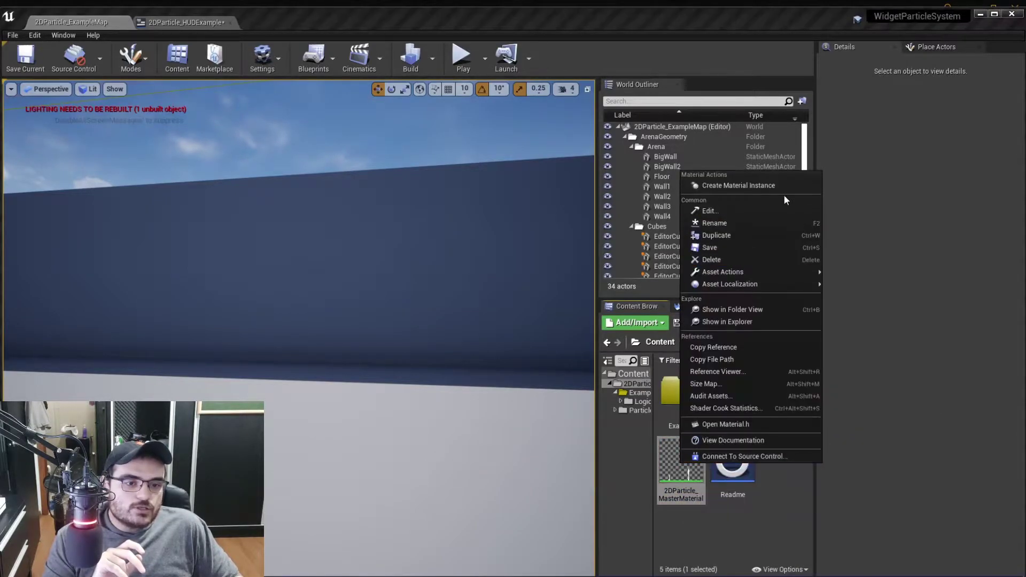
{"action": "left_click", "coordinate": [767, 192]}
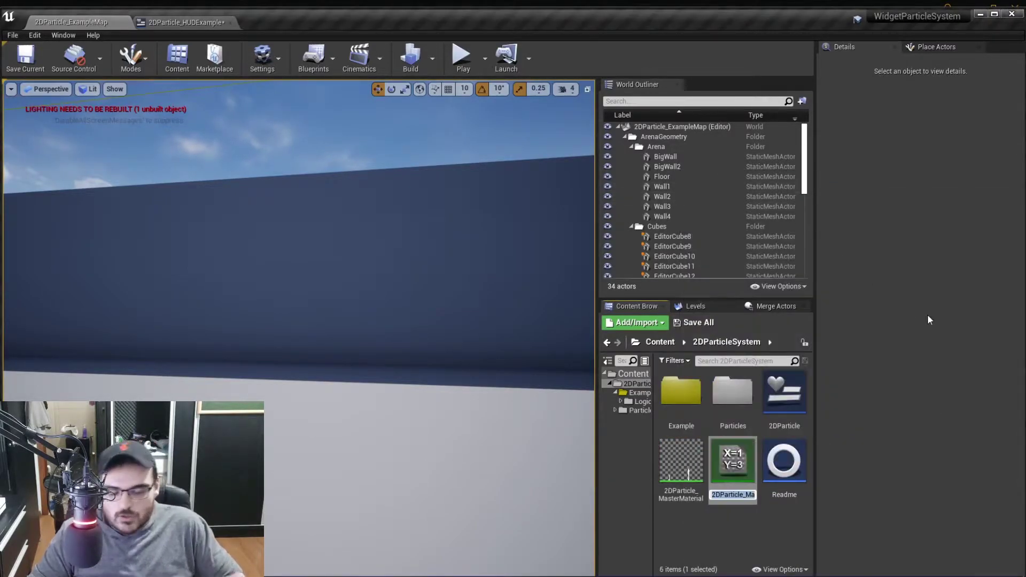
{"action": "type", "text": "ex"}
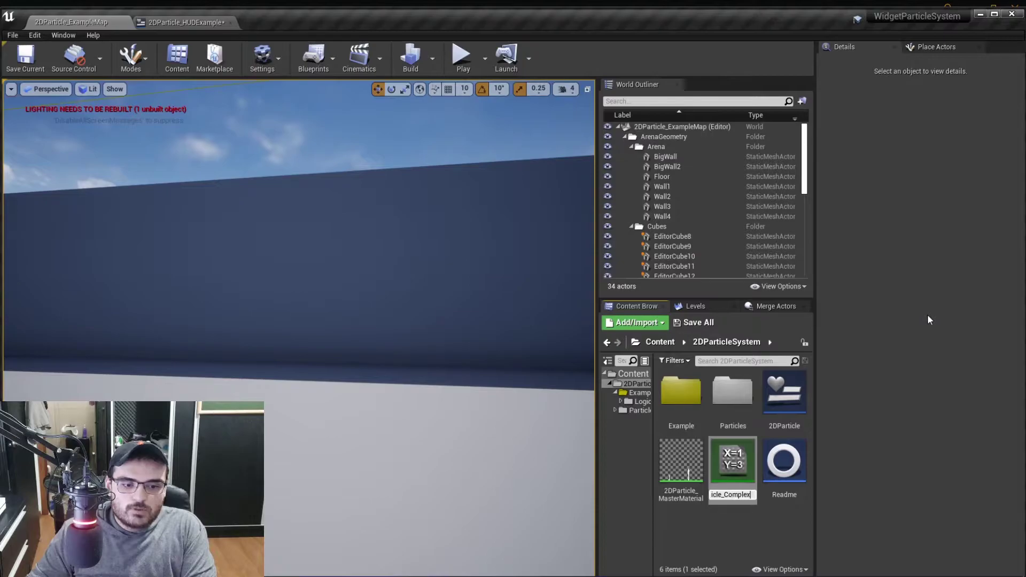
{"action": "double_click", "coordinate": [680, 401]}
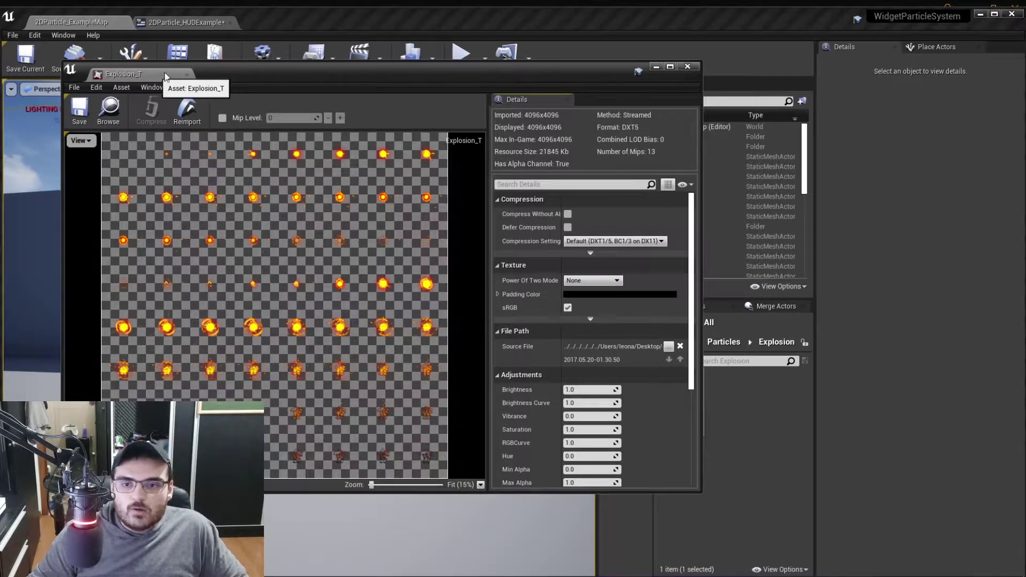
{"action": "left_click_drag", "start_coordinate": [164, 76], "coordinate": [185, 22]}
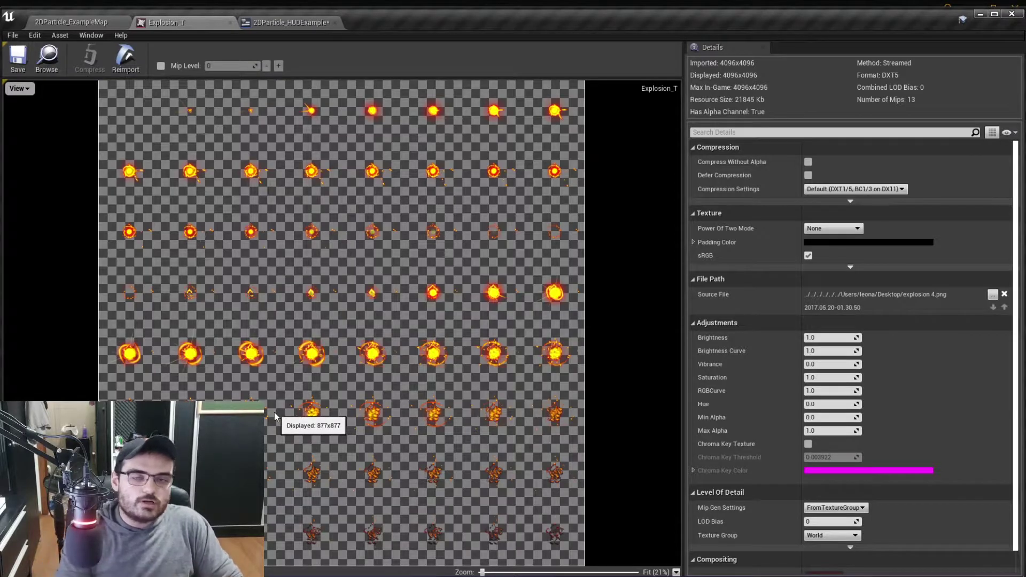
{"action": "left_click", "coordinate": [69, 21]}
- Move Particle_ComplexExplosion into the Particles/Explosion folder
{"action": "left_click", "coordinate": [675, 345]}
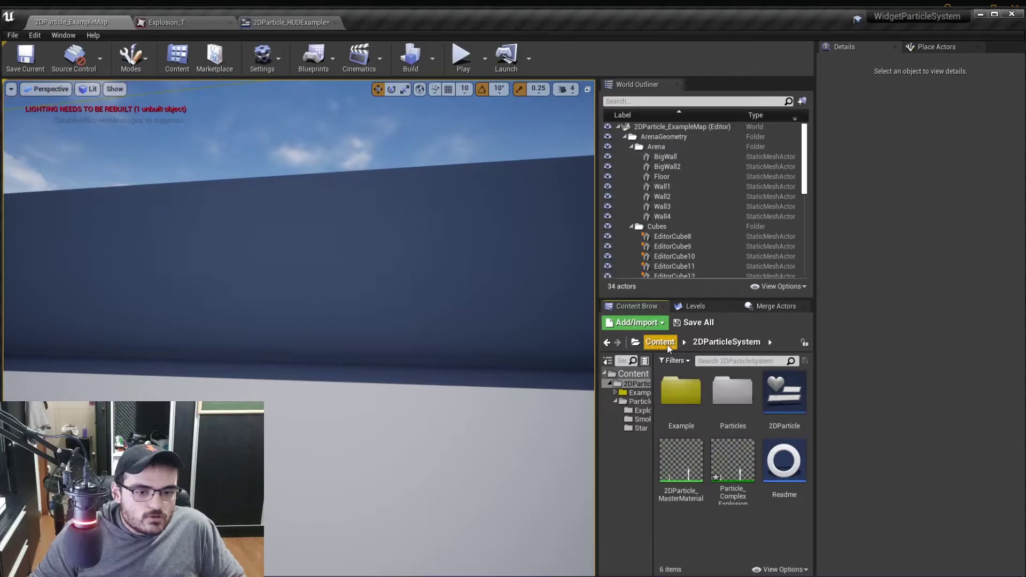
{"action": "mouse_move", "coordinate": [743, 470]}
{"action": "left_mouse_down"}
{"action": "mouse_move", "coordinate": [741, 459]}
{"action": "mouse_move", "coordinate": [727, 463]}
{"action": "left_mouse_up"}
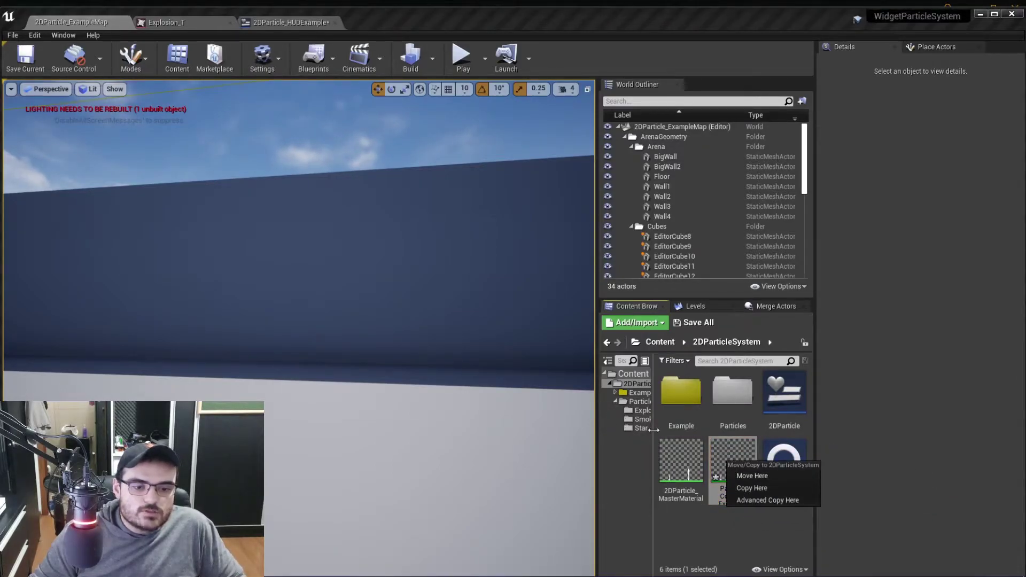
{"action": "left_click", "coordinate": [595, 440]}
{"action": "left_click_drag", "start_coordinate": [597, 440], "coordinate": [585, 441]}
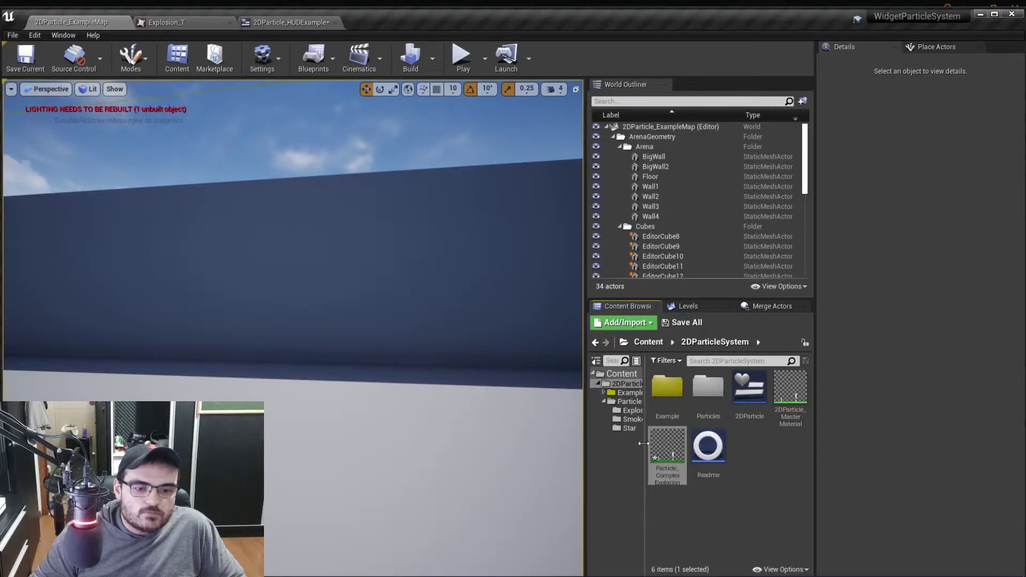
{"action": "left_click_drag", "start_coordinate": [653, 443], "coordinate": [671, 441]}
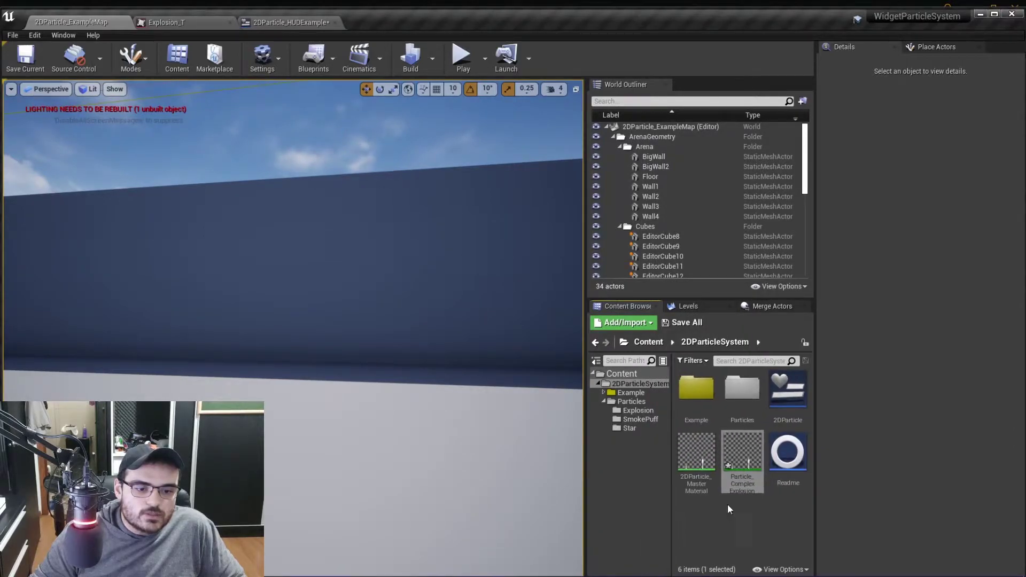
{"action": "left_click", "coordinate": [643, 412]}
{"action": "key", "text": "alt+Left"}
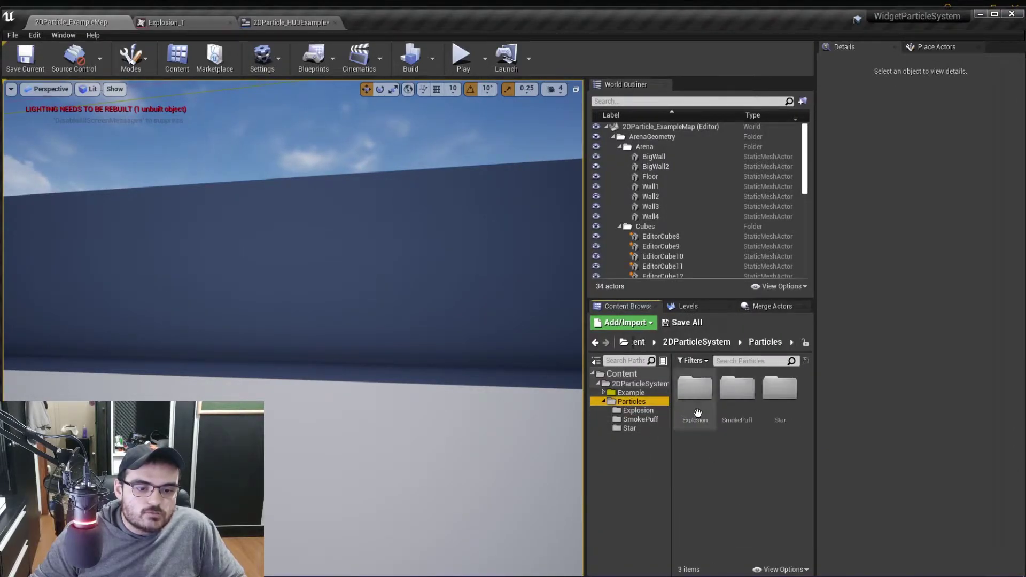
{"action": "left_click", "coordinate": [639, 384]}
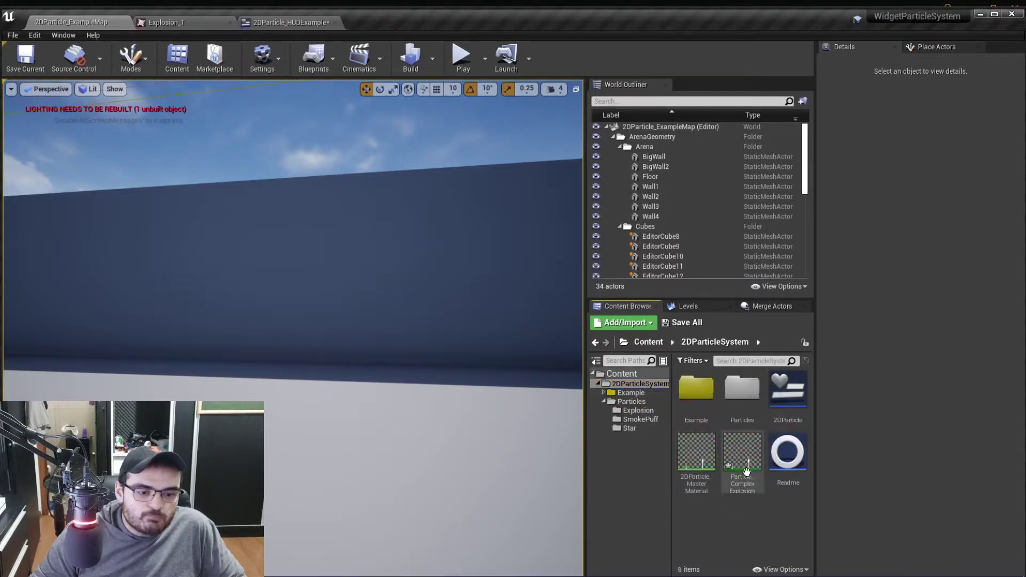
{"action": "left_click_drag", "start_coordinate": [743, 465], "coordinate": [655, 412]}
{"action": "left_click", "coordinate": [654, 434]}
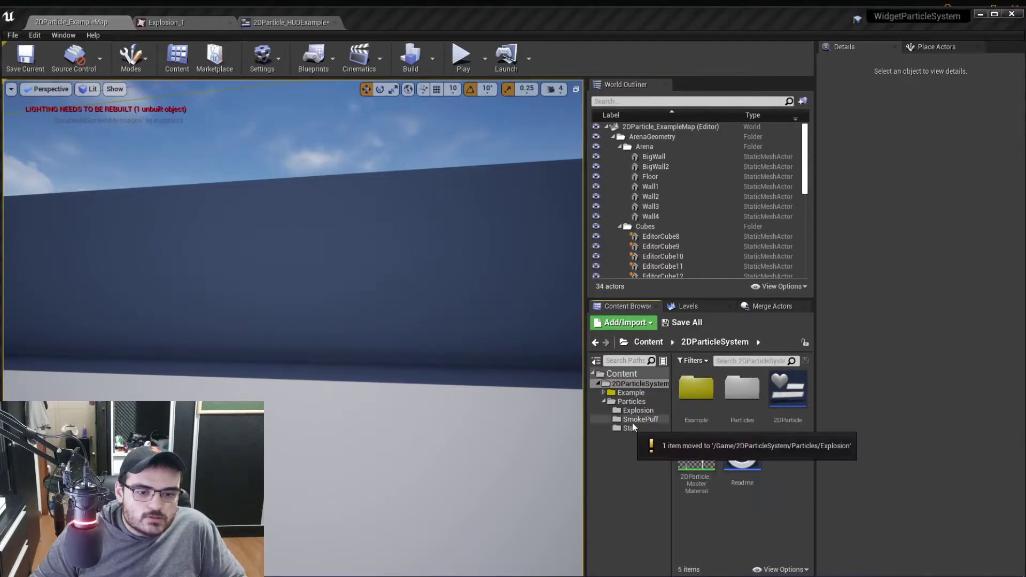
- Override the Frame parameter in Particle_ComplexExplosion, keeping its value at 0
{"action": "double_click", "coordinate": [737, 389]}
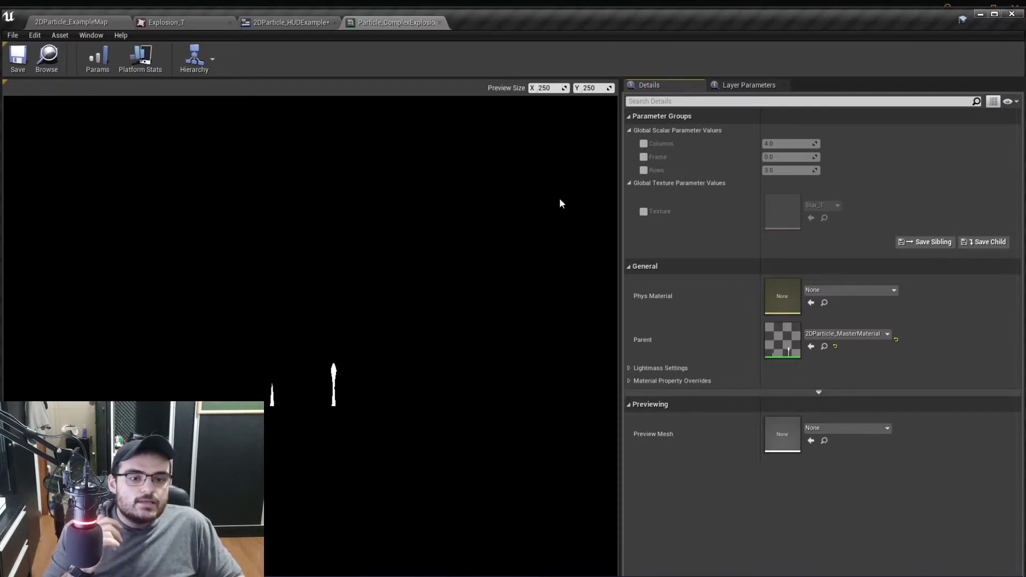
{"action": "left_click", "coordinate": [643, 156]}
{"action": "left_click_drag", "start_coordinate": [785, 157], "coordinate": [789, 157]}
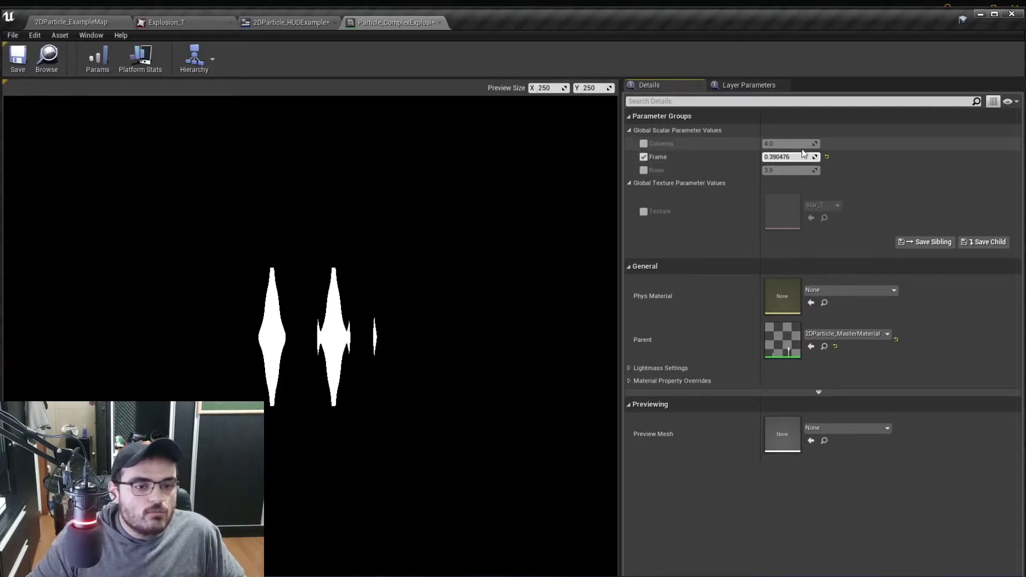
{"action": "left_click", "coordinate": [826, 157]}
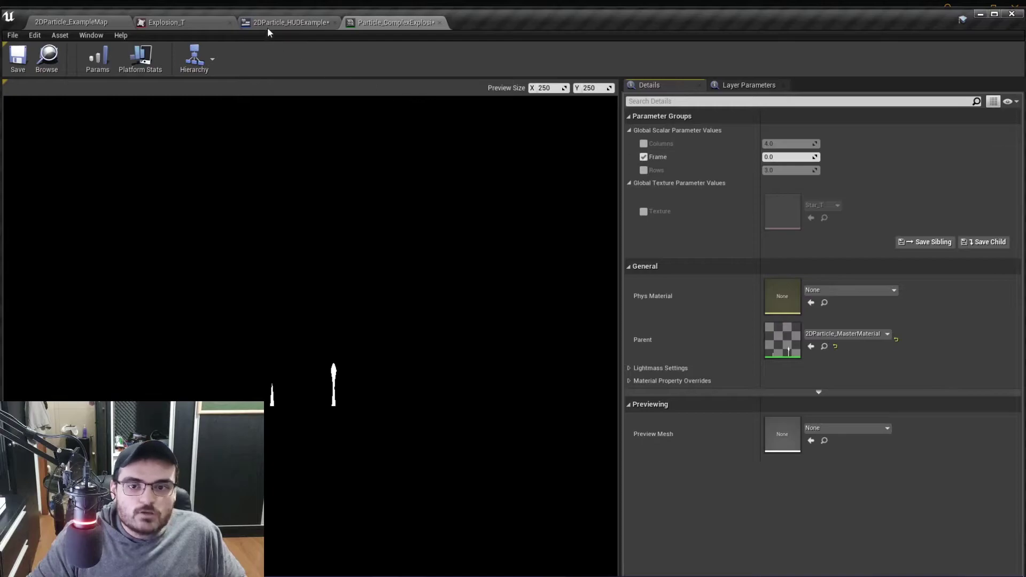
- Override the Texture parameter and set it to Explosion_T
{"action": "left_click", "coordinate": [645, 212]}
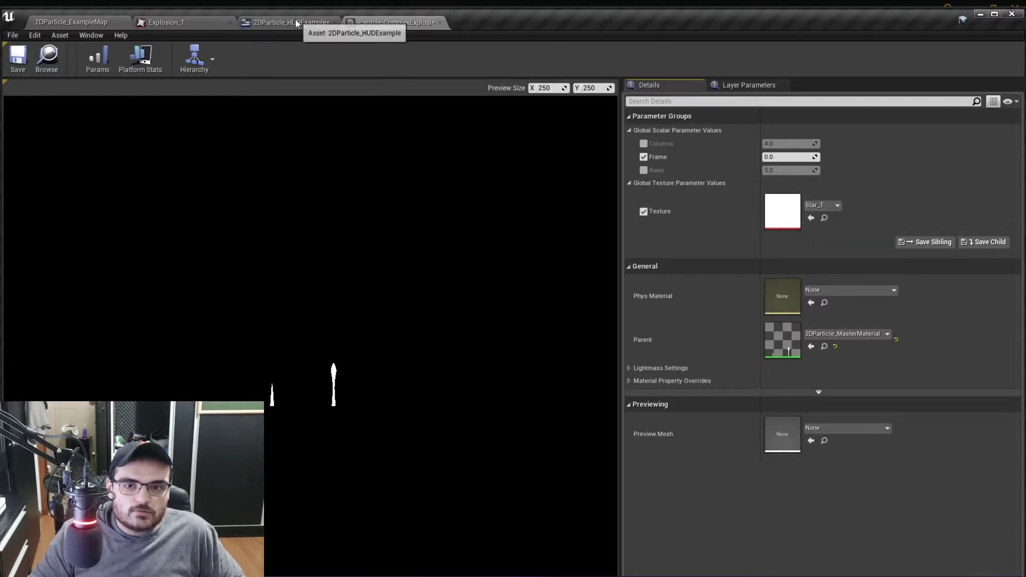
{"action": "left_click", "coordinate": [61, 20]}
{"action": "left_click", "coordinate": [692, 462]}
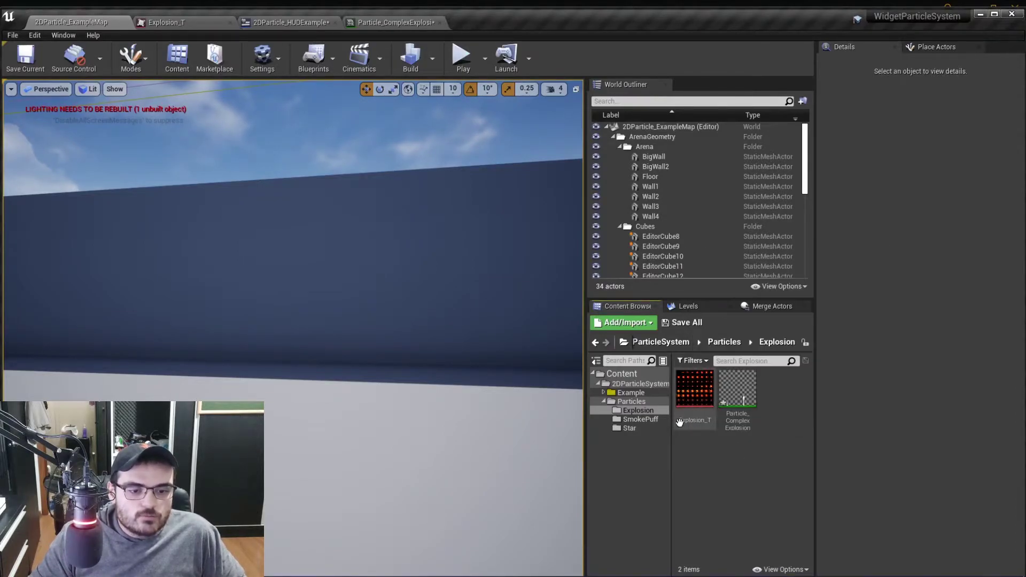
{"action": "left_click", "coordinate": [390, 22]}
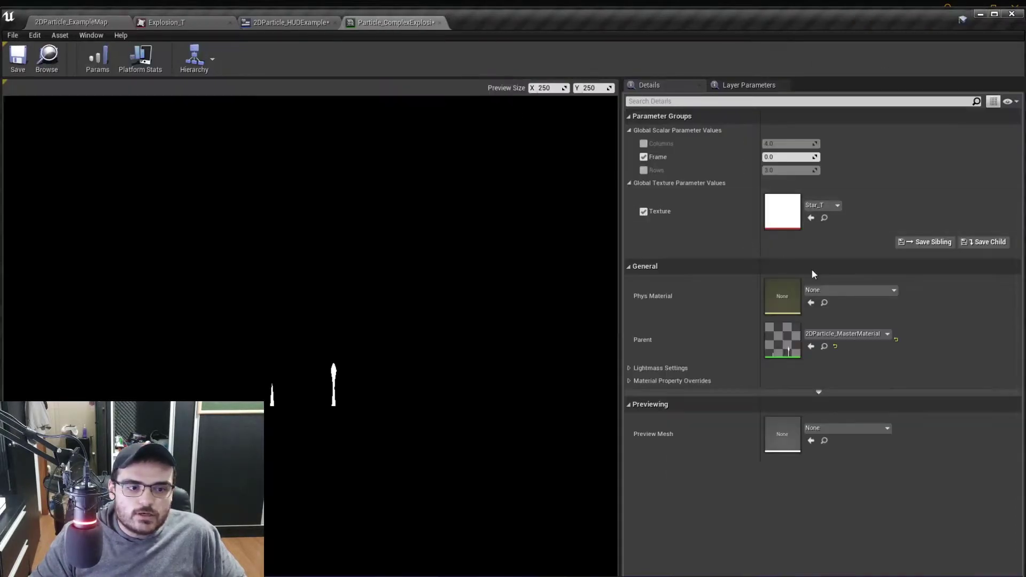
{"action": "left_click", "coordinate": [818, 205]}
{"action": "type", "text": "ex"}
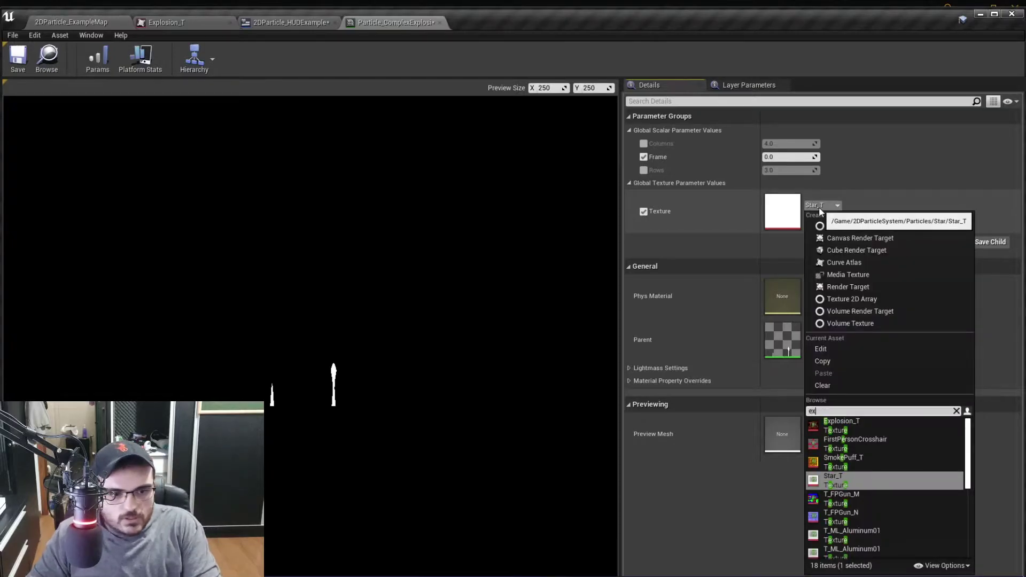
{"action": "left_click", "coordinate": [852, 424]}
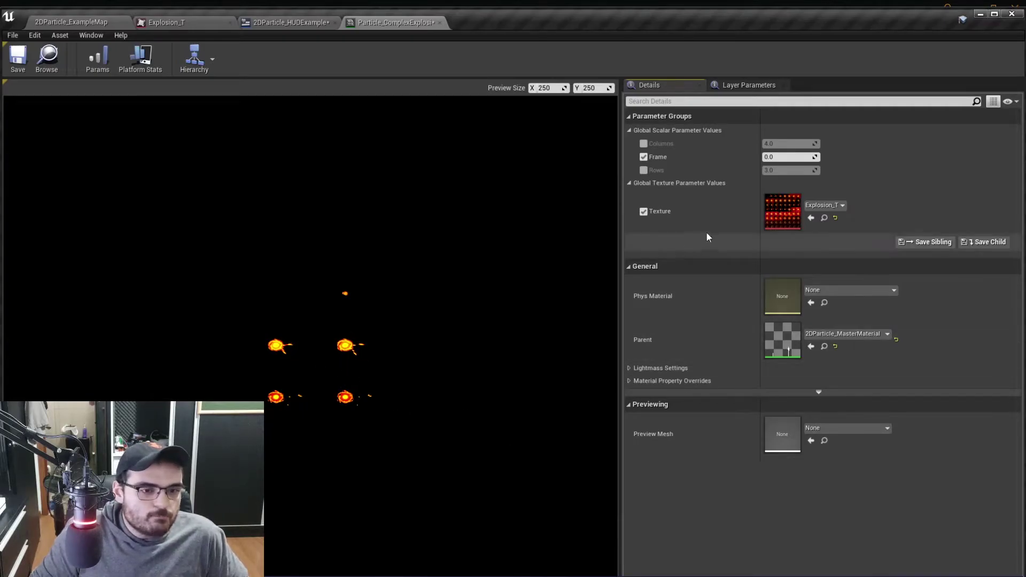
- Inspect the Explosion_T sprite sheet to count its frames
{"action": "double_click", "coordinate": [770, 219]}
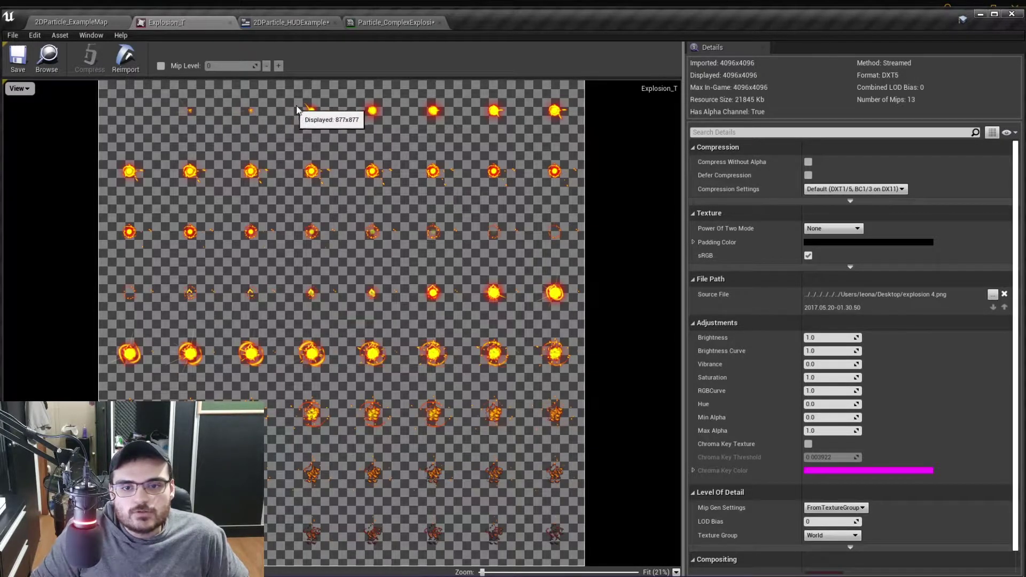
{"action": "scroll", "coordinate": [144, 331], "scroll_direction": "down", "scroll_amount": 1}
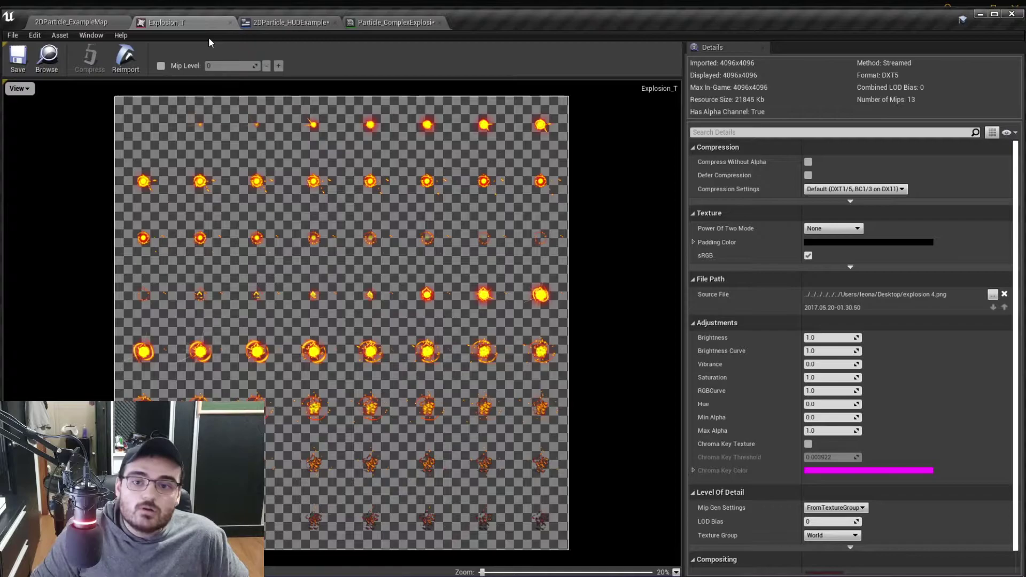
{"action": "left_click", "coordinate": [276, 23]}
{"action": "left_click", "coordinate": [91, 22]}
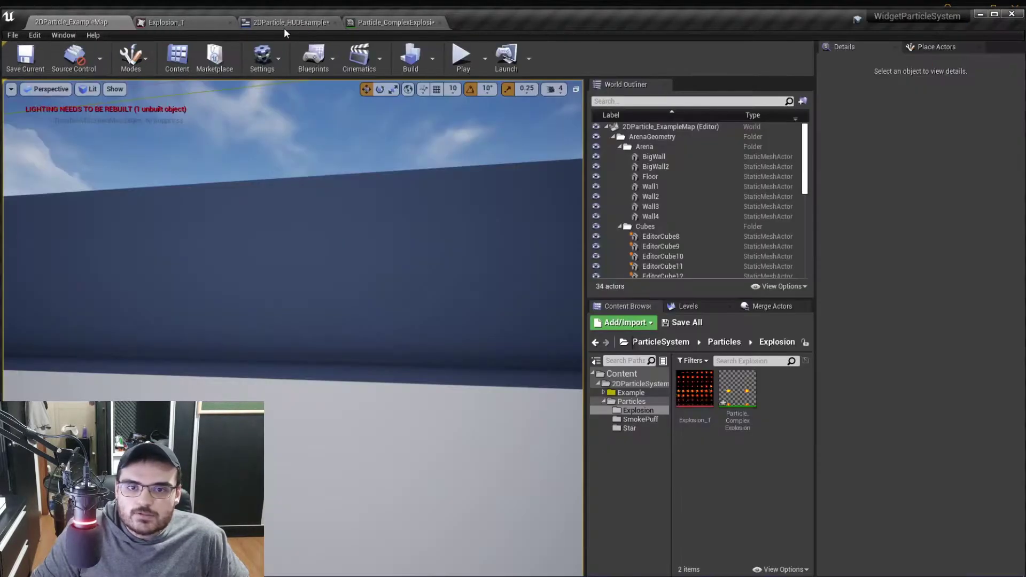
{"action": "left_click", "coordinate": [367, 22]}
- Override Columns and Rows, setting both to 8
{"action": "left_click", "coordinate": [644, 143]}
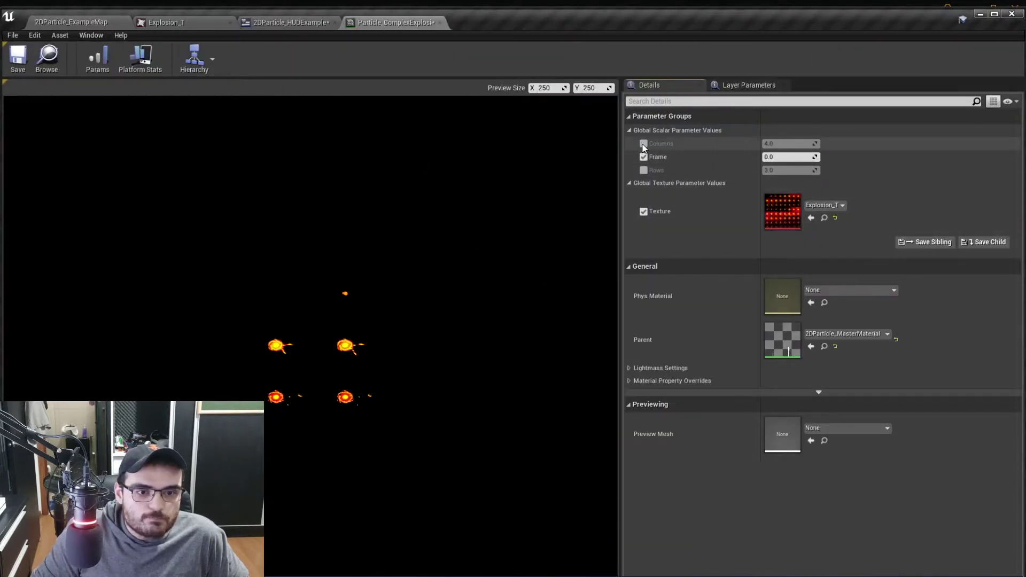
{"action": "left_click", "coordinate": [769, 143]}
{"action": "type", "text": "8"}
{"action": "key", "text": "Return"}
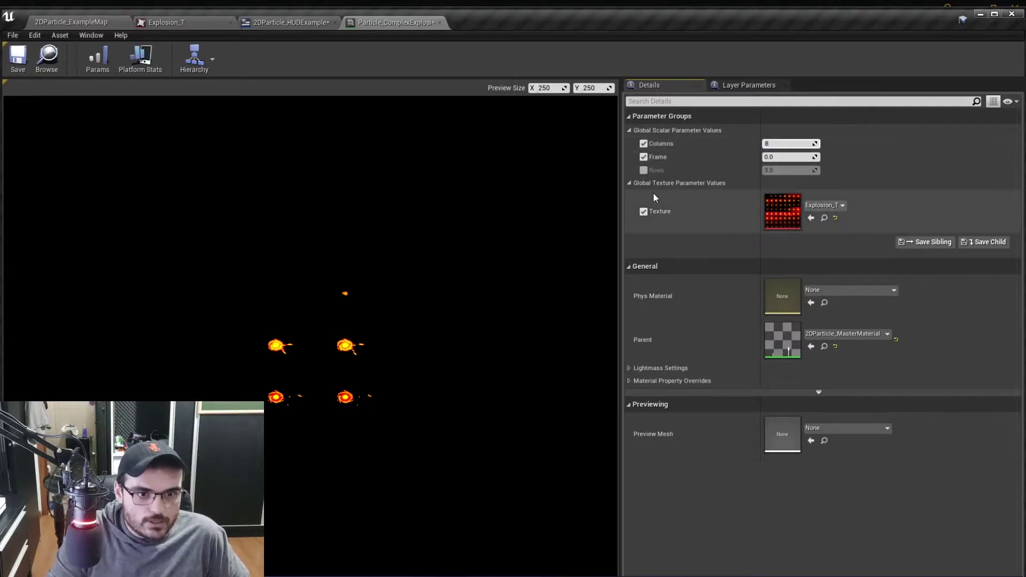
{"action": "left_click", "coordinate": [643, 170]}
{"action": "left_click", "coordinate": [793, 171]}
{"action": "type", "text": "8"}
{"action": "key", "text": "Return"}
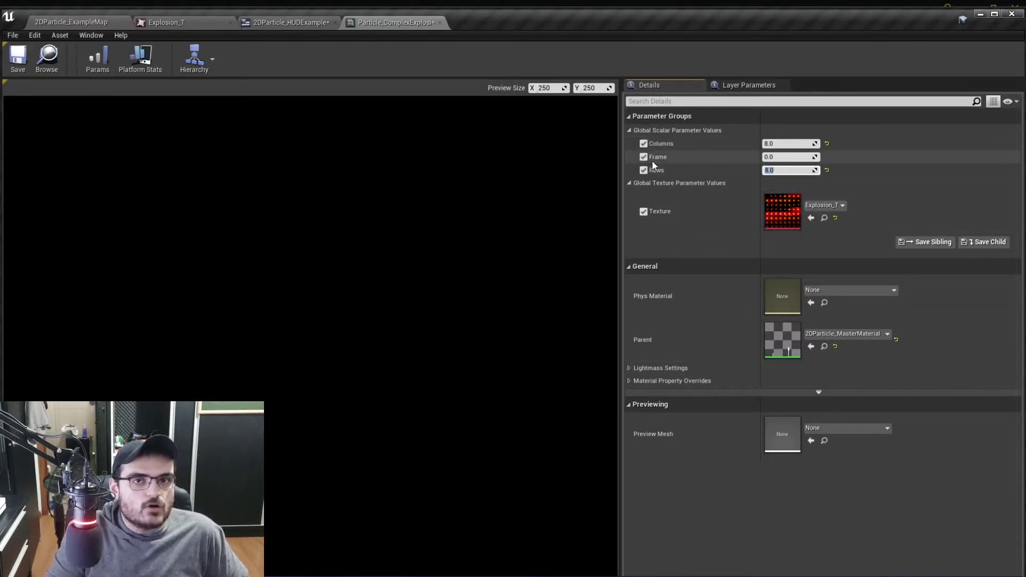
- Preview the frames, reset Frame to 0, remove its override and save the instance
{"action": "mouse_move", "coordinate": [789, 156]}
{"action": "left_mouse_down"}
{"action": "mouse_move", "coordinate": [844, 157]}
{"action": "mouse_move", "coordinate": [775, 156]}
{"action": "left_mouse_up"}
{"action": "left_click", "coordinate": [791, 157]}
{"action": "type", "text": "0"}
{"action": "key", "text": "Return"}
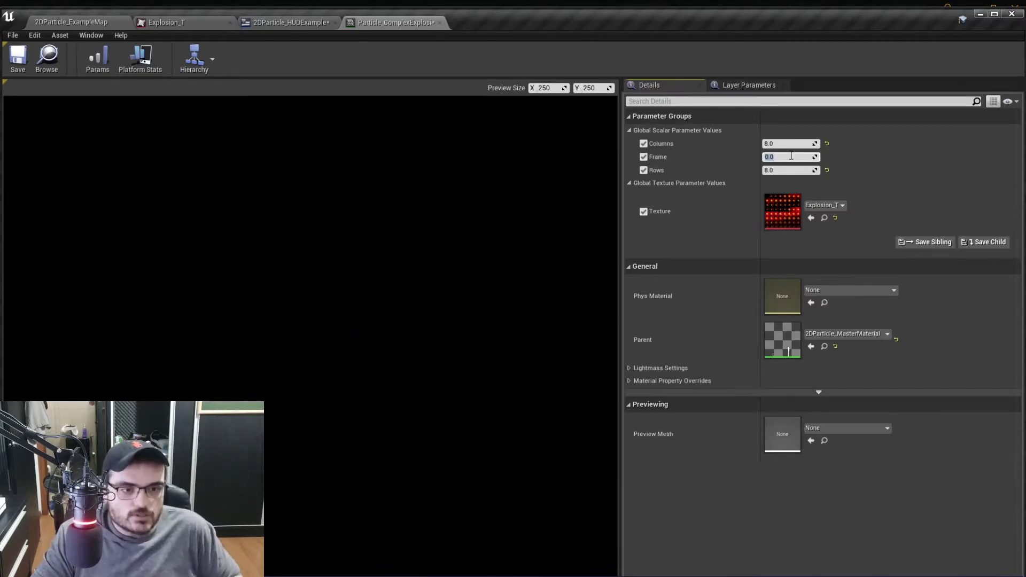
{"action": "left_click", "coordinate": [644, 156]}
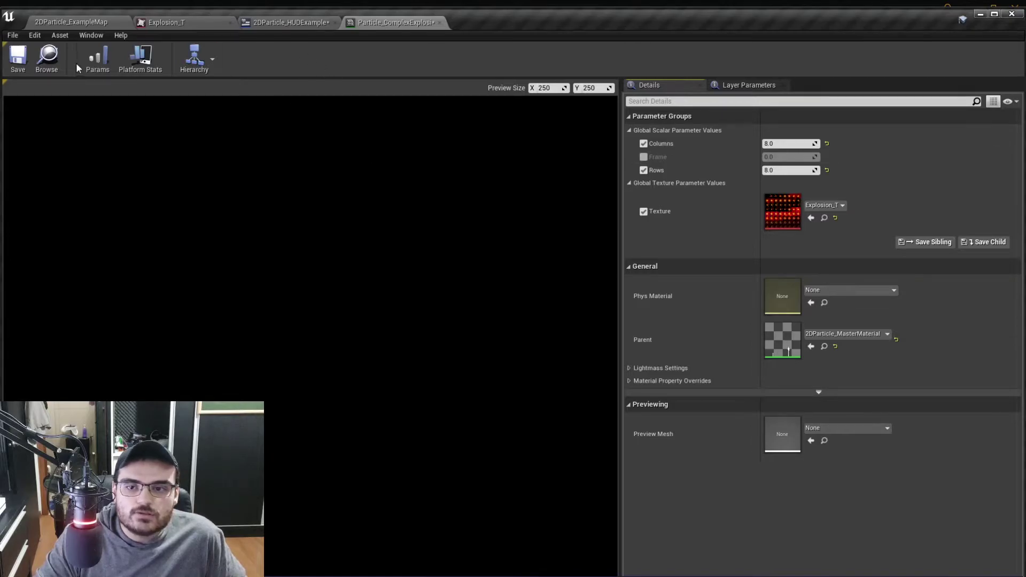
{"action": "key", "text": "ctrl+s"}
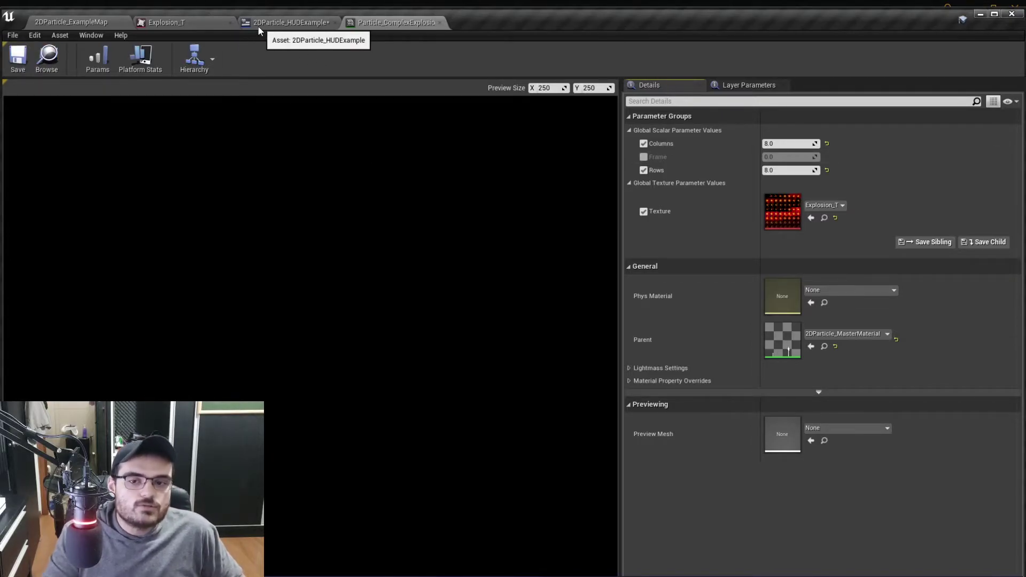
{"action": "left_click", "coordinate": [102, 23]}
- Give the 2DParticle widget Particle_ComplexExplosion, nudge it right and down, and enable Loop and Auto Activate
{"action": "left_click", "coordinate": [291, 24]}
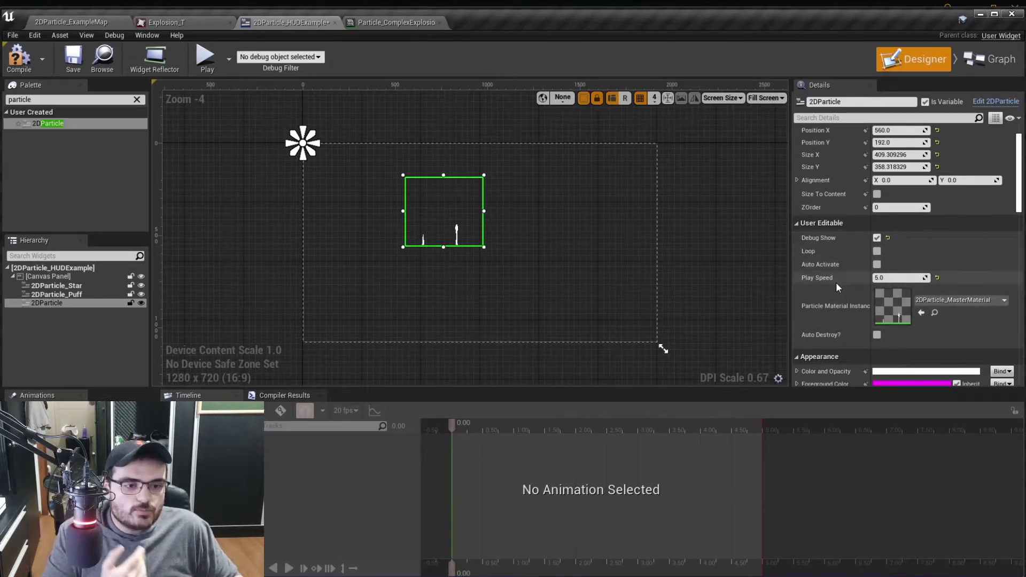
{"action": "left_click", "coordinate": [933, 297]}
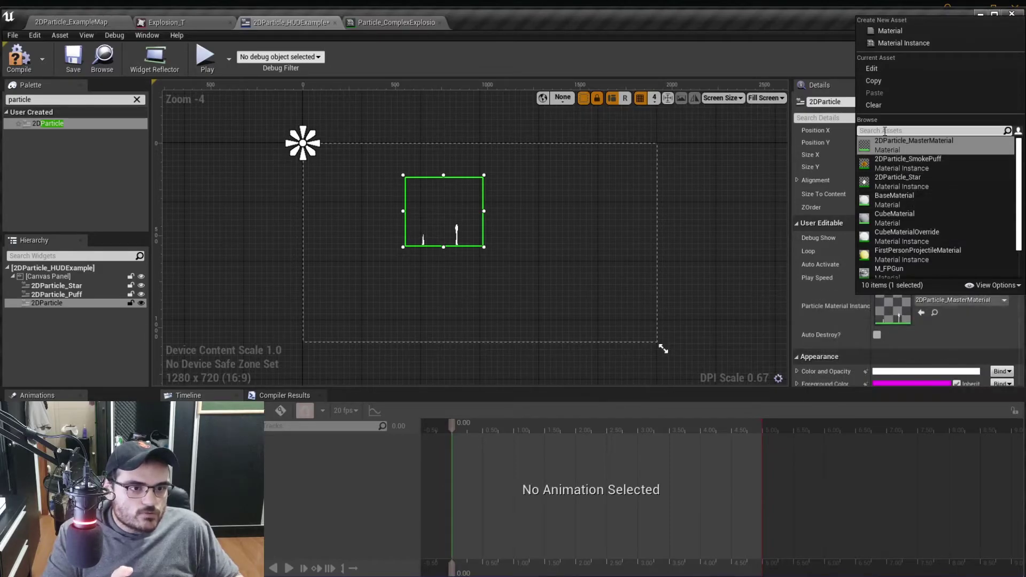
{"action": "type", "text": "expl"}
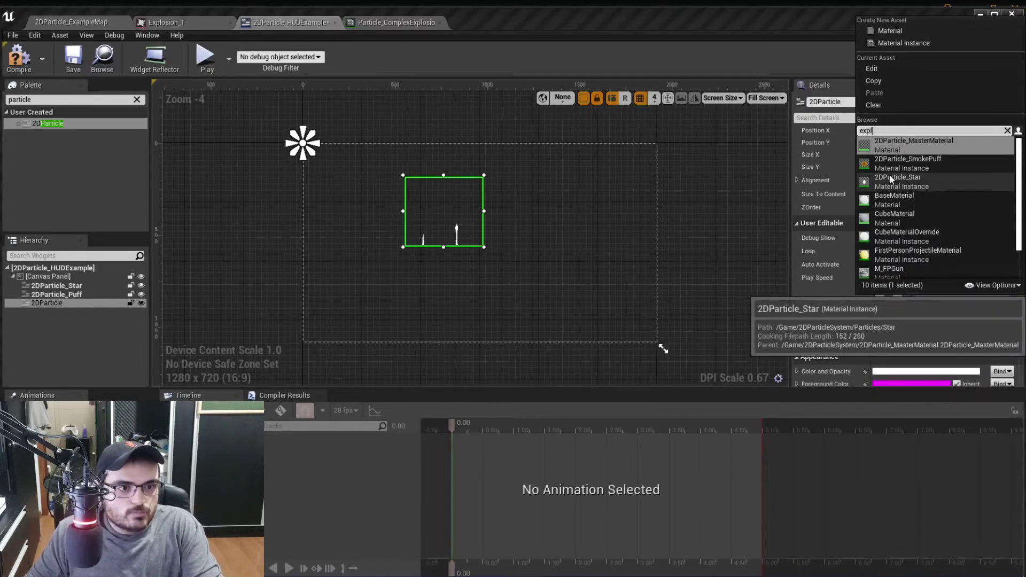
{"action": "type", "text": "osio"}
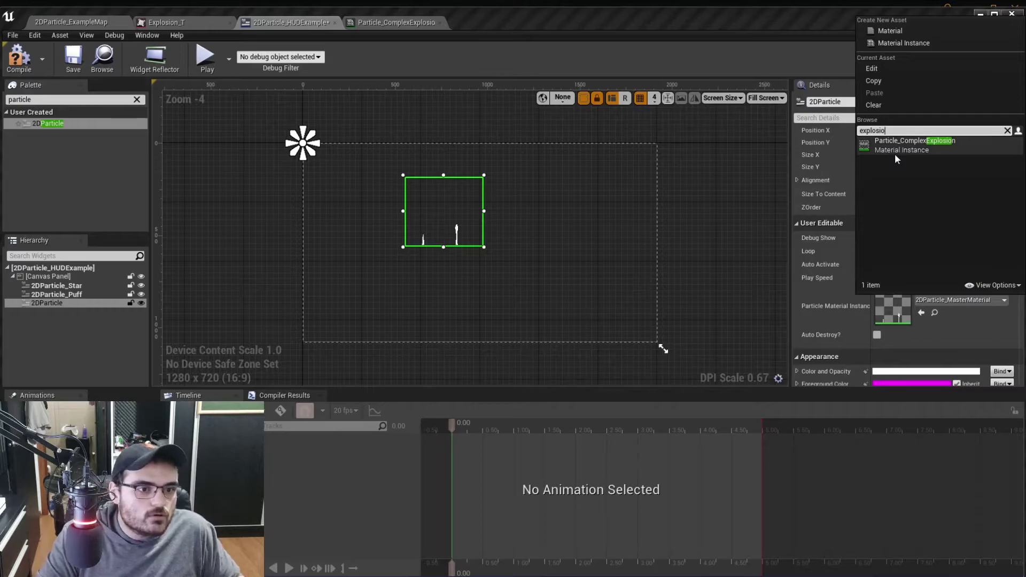
{"action": "left_click", "coordinate": [895, 150]}
{"action": "left_click_drag", "start_coordinate": [449, 234], "coordinate": [462, 239]}
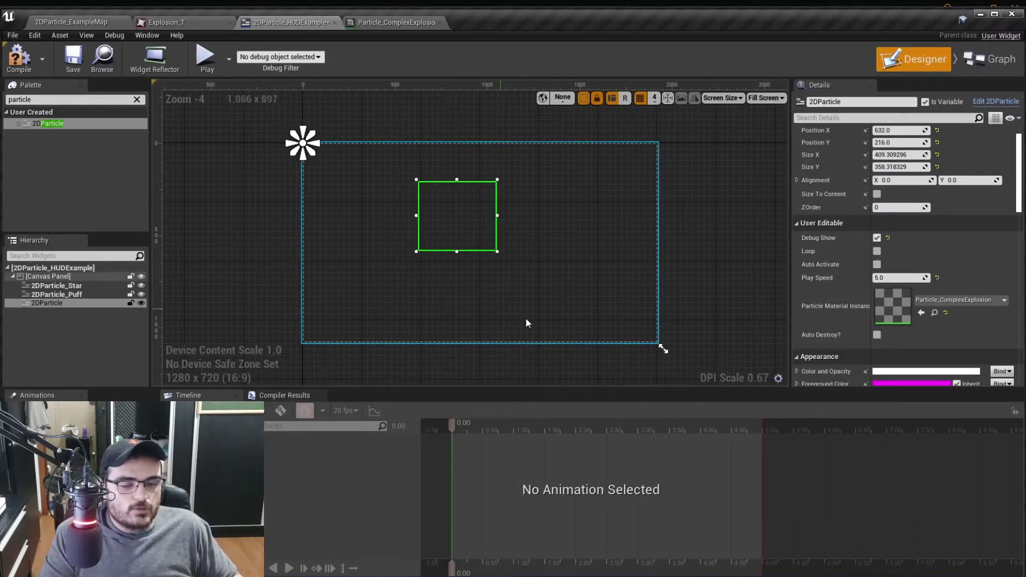
{"action": "left_click", "coordinate": [877, 251]}
{"action": "left_click", "coordinate": [877, 263]}
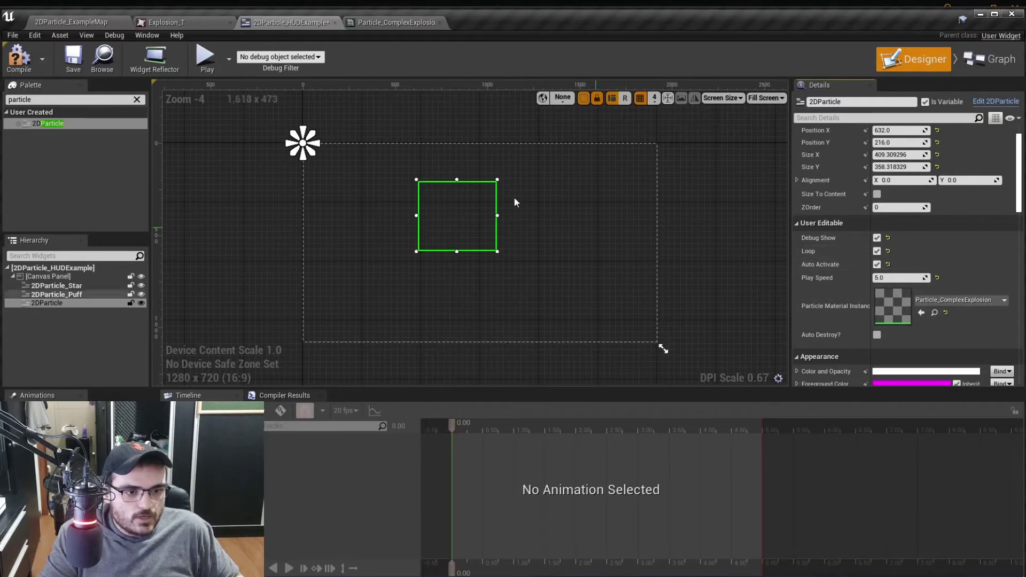
- Save the HUD widget and test-play the explosion at speed 5.0
{"action": "left_click", "coordinate": [67, 59]}
{"action": "left_click", "coordinate": [71, 22]}
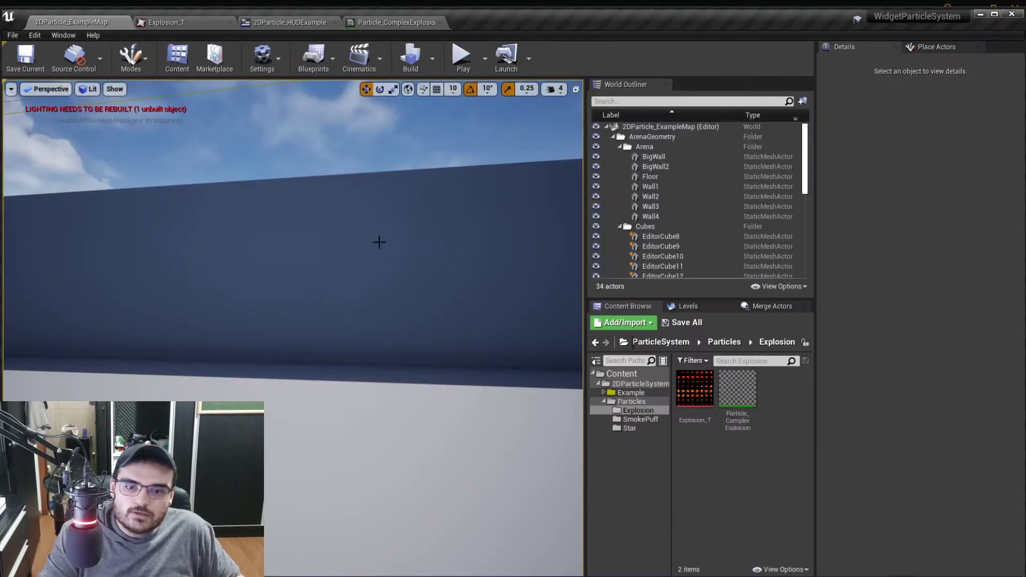
{"action": "left_click", "coordinate": [461, 71]}
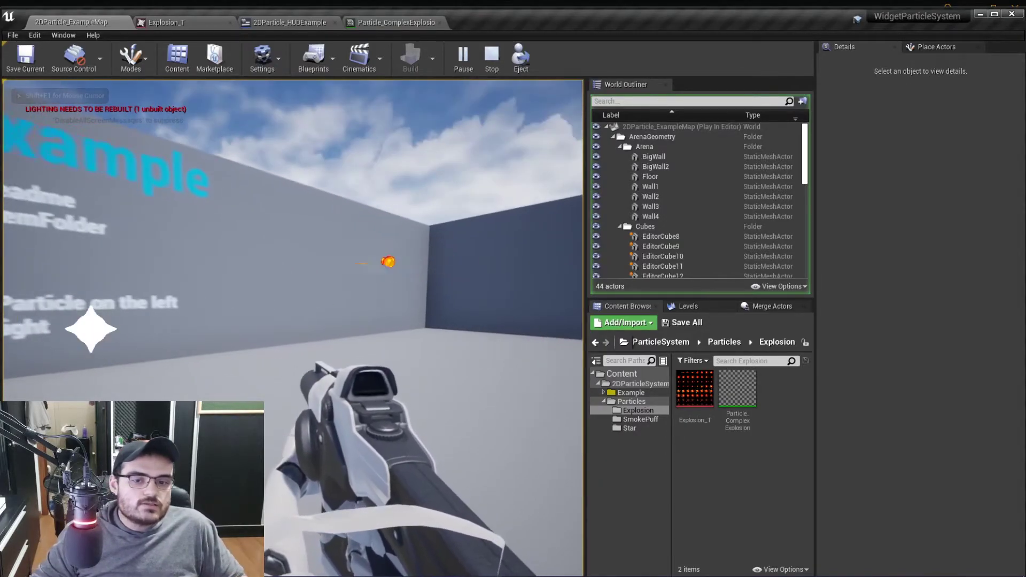
{"action": "key", "text": "Escape"}
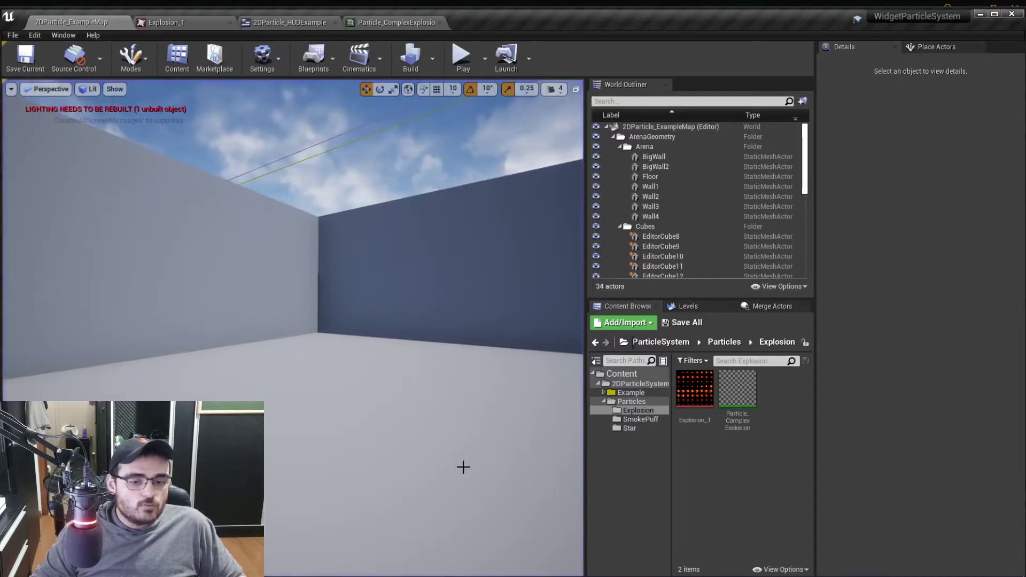
- Lower Play Speed to 1.0, save, retest the explosion, and browse back to Content
{"action": "left_click", "coordinate": [283, 22]}
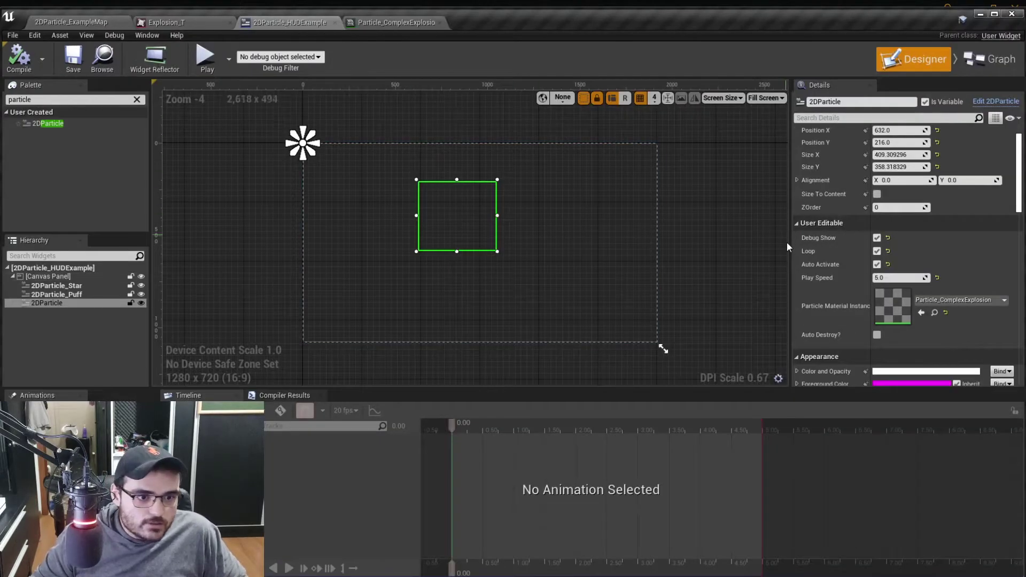
{"action": "left_click", "coordinate": [890, 277]}
{"action": "type", "text": "1"}
{"action": "key", "text": "Return"}
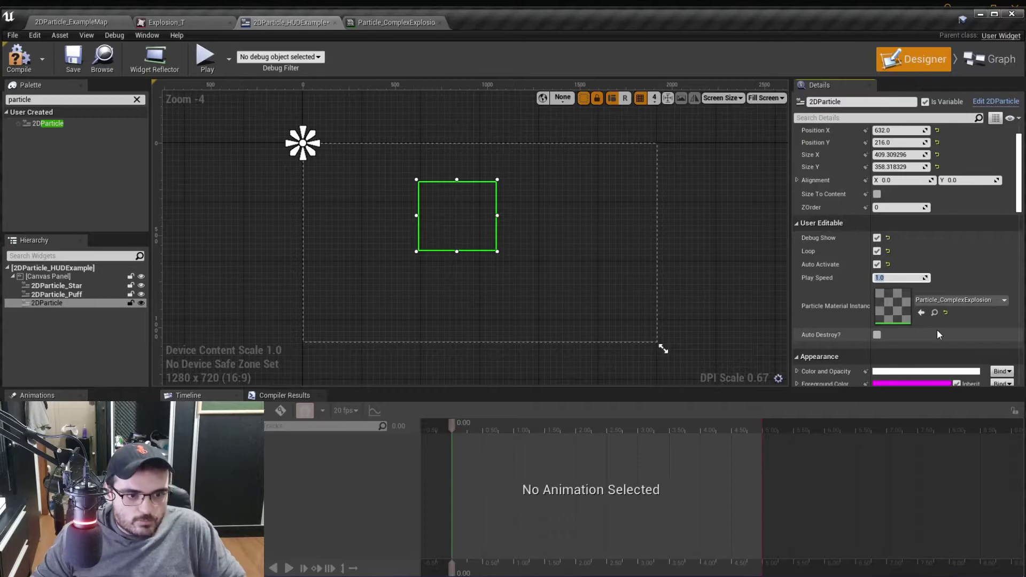
{"action": "left_click", "coordinate": [73, 57]}
{"action": "left_click", "coordinate": [71, 22]}
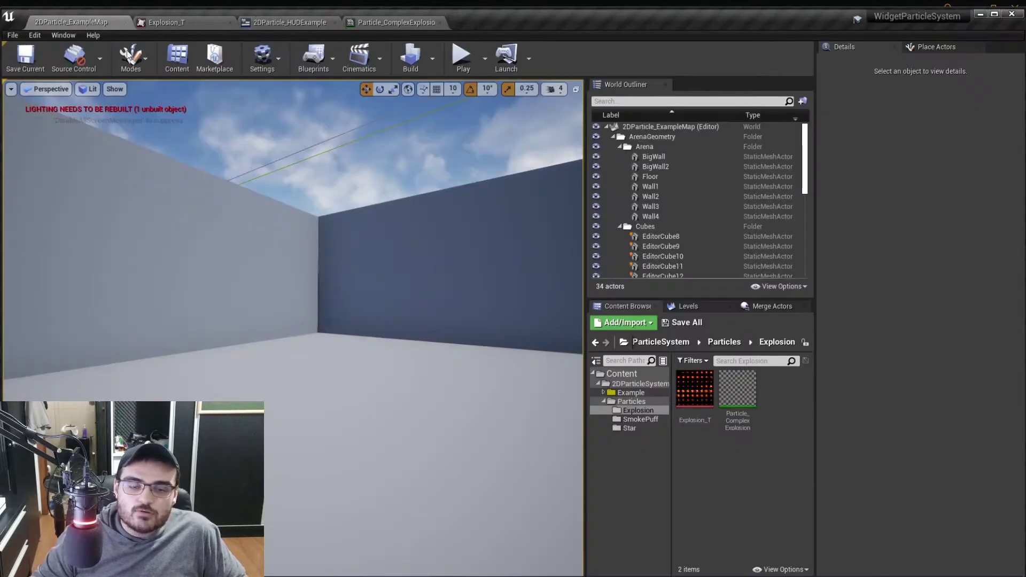
{"action": "left_click", "coordinate": [462, 54]}
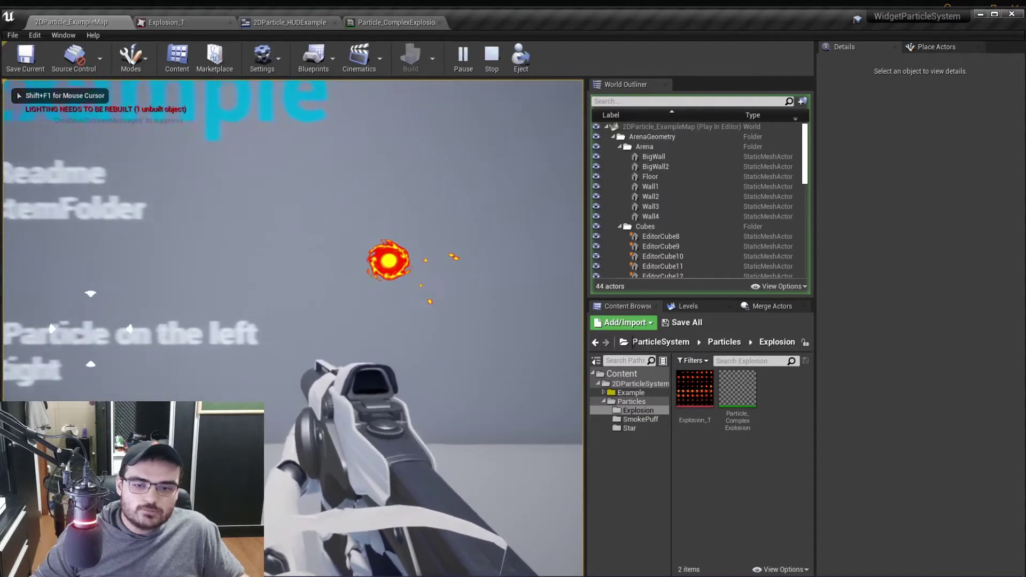
{"action": "key", "text": "Escape"}
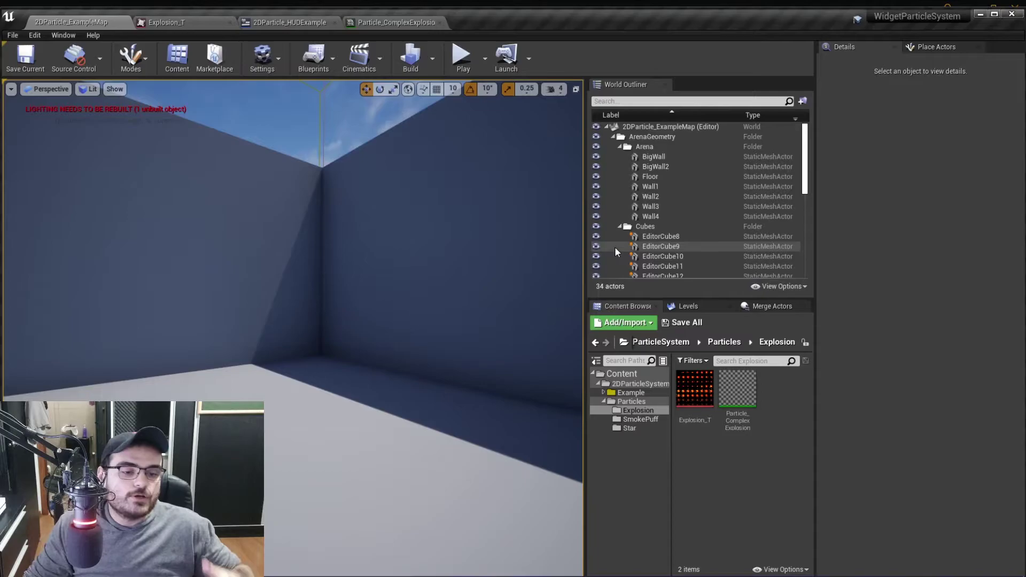
{"action": "left_click", "coordinate": [661, 343]}
{"action": "left_click", "coordinate": [621, 374]}
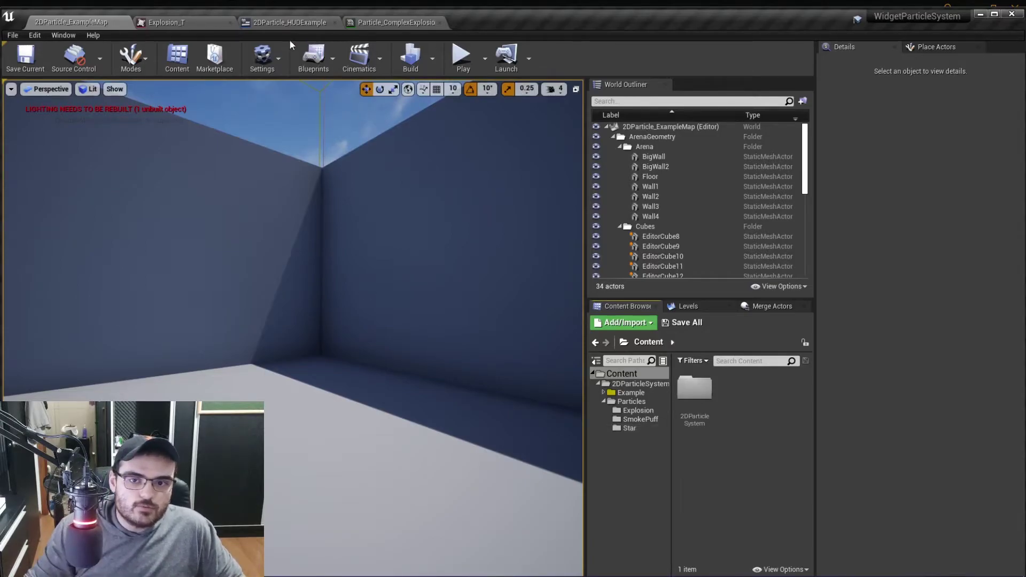
- Rename the HUD's 2DParticle widget to explosionparticle and compile the widget blueprint
{"action": "left_click", "coordinate": [290, 25]}
{"action": "left_click", "coordinate": [59, 315]}
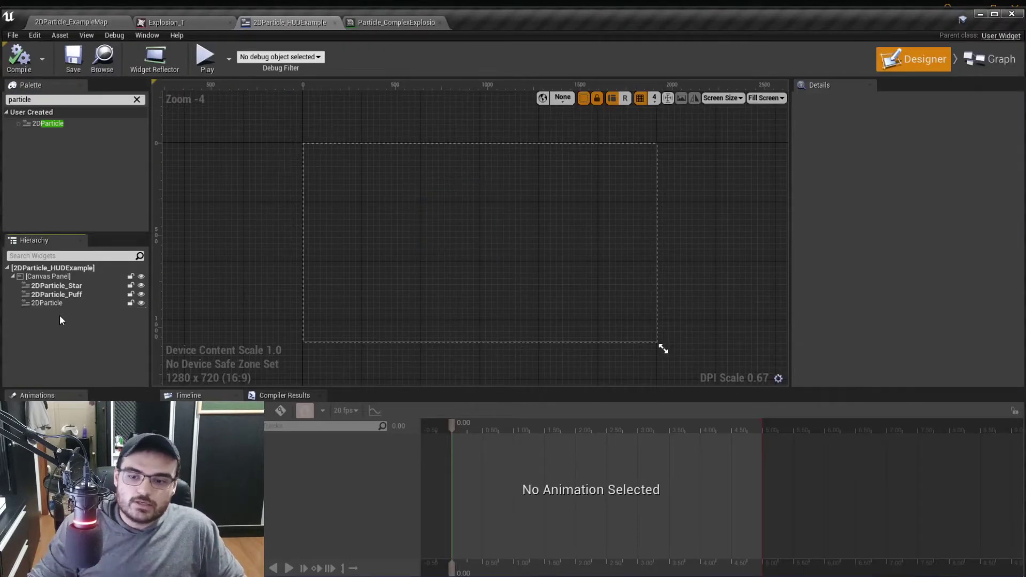
{"action": "key", "text": "F2"}
{"action": "type", "text": "exp"}
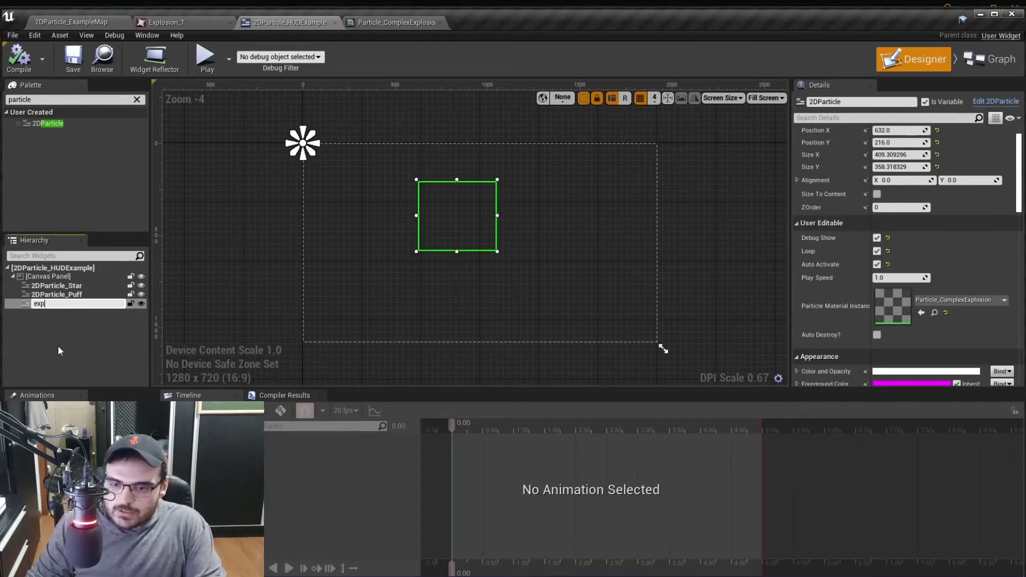
{"action": "type", "text": "losionparticle"}
{"action": "key", "text": "Return"}
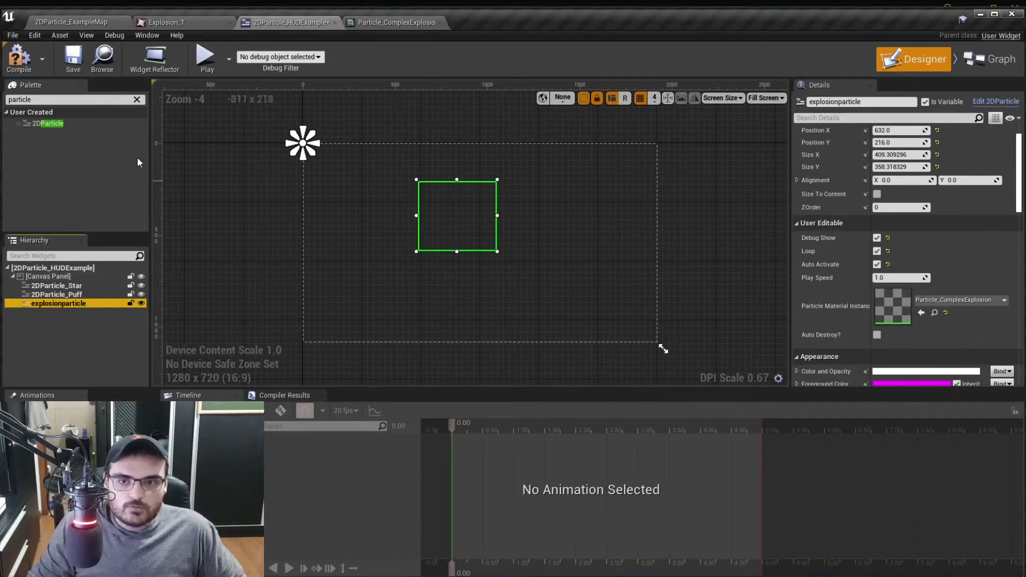
{"action": "left_click", "coordinate": [19, 56]}
- Browse Example > Logic > FirstPersonBP > Blueprints and open the FirstPersonCharacter blueprint
{"action": "left_click", "coordinate": [68, 22]}
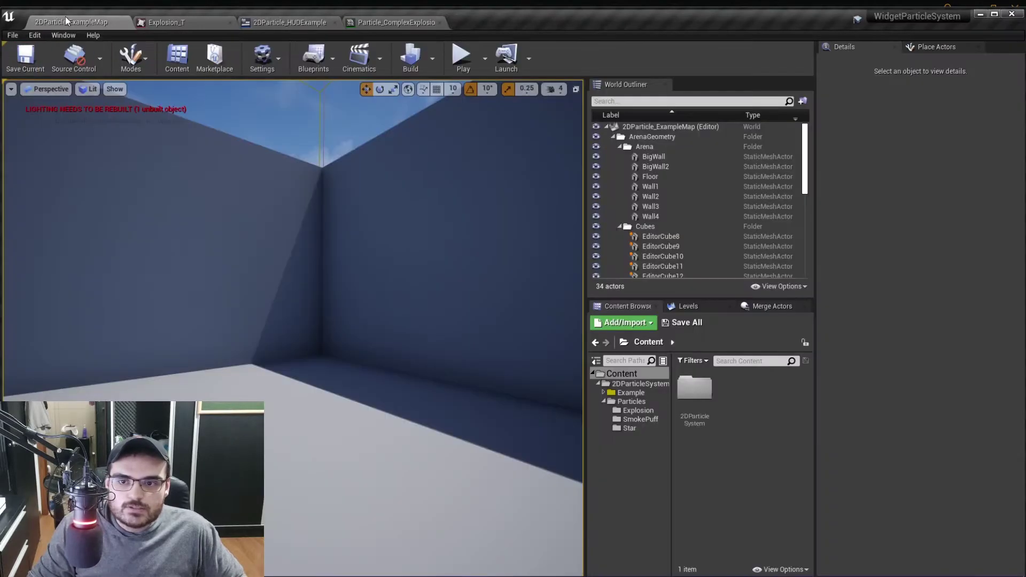
{"action": "type", "text": "playerp"}
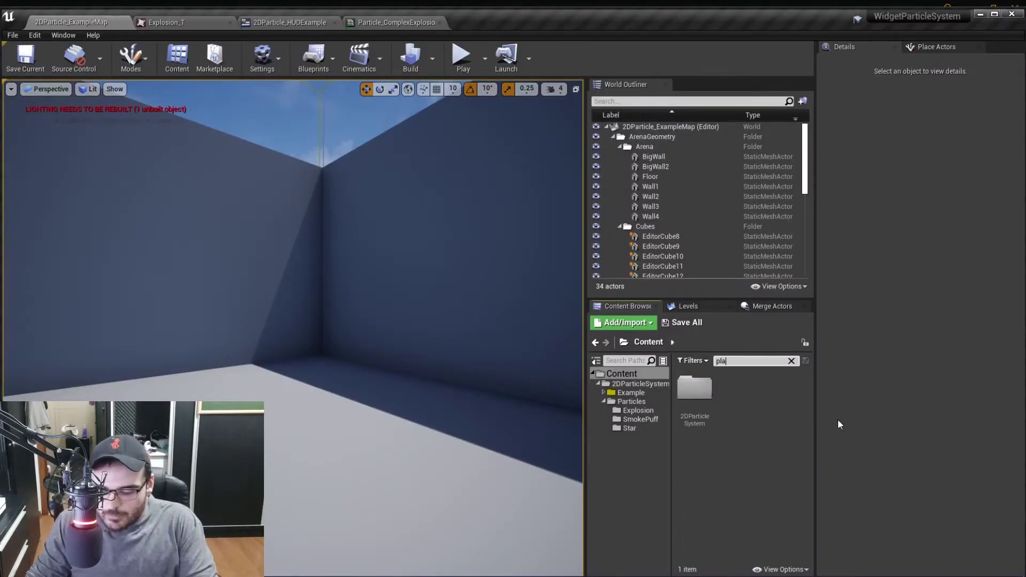
{"action": "key", "text": "BackSpace"}
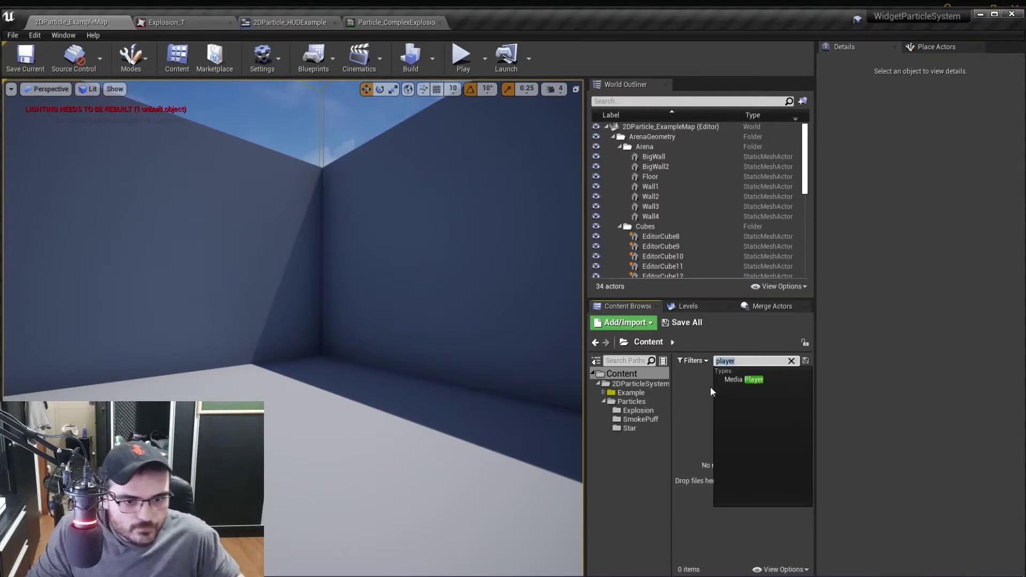
{"action": "key", "text": "Escape"}
{"action": "left_click", "coordinate": [629, 393]}
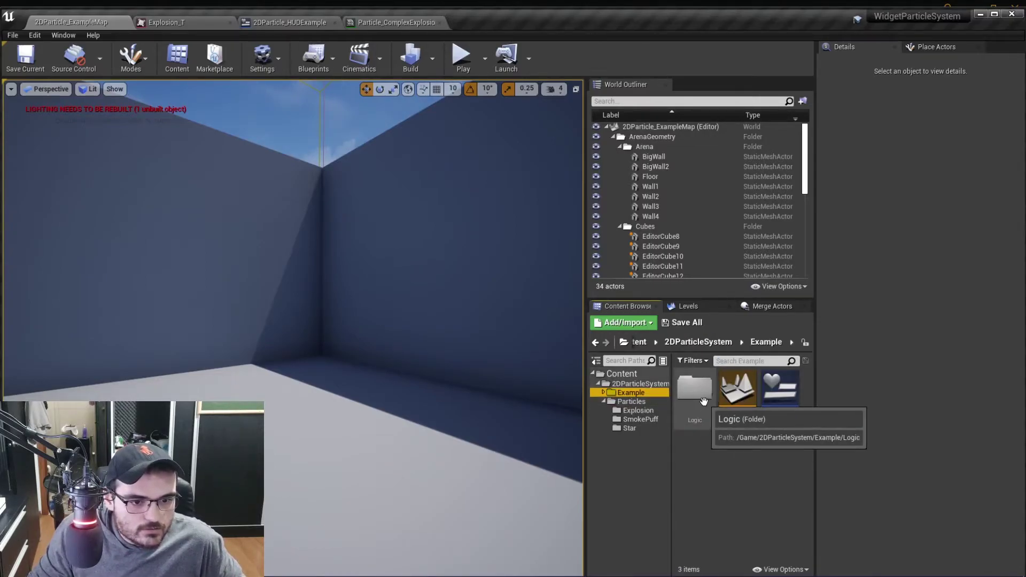
{"action": "double_click", "coordinate": [694, 387]}
{"action": "left_click", "coordinate": [736, 389]}
{"action": "double_click", "coordinate": [736, 389]}
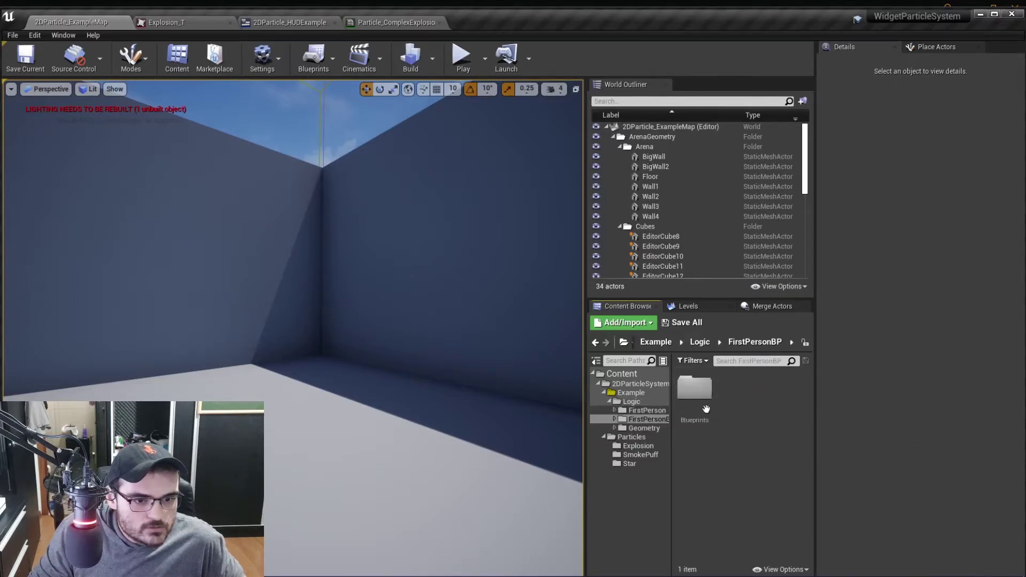
{"action": "double_click", "coordinate": [694, 388]}
{"action": "double_click", "coordinate": [694, 389]}
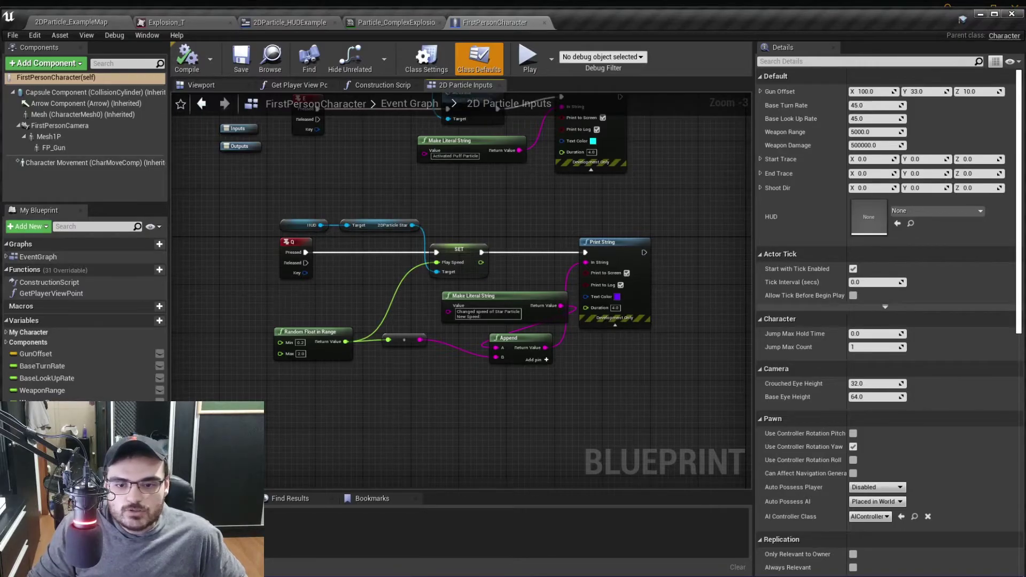
- Add a Keyboard R key event node to the graph
{"action": "scroll", "coordinate": [326, 354], "scroll_direction": "up", "scroll_amount": 2}
{"action": "right_click", "coordinate": [309, 344]}
{"action": "type", "text": "key"}
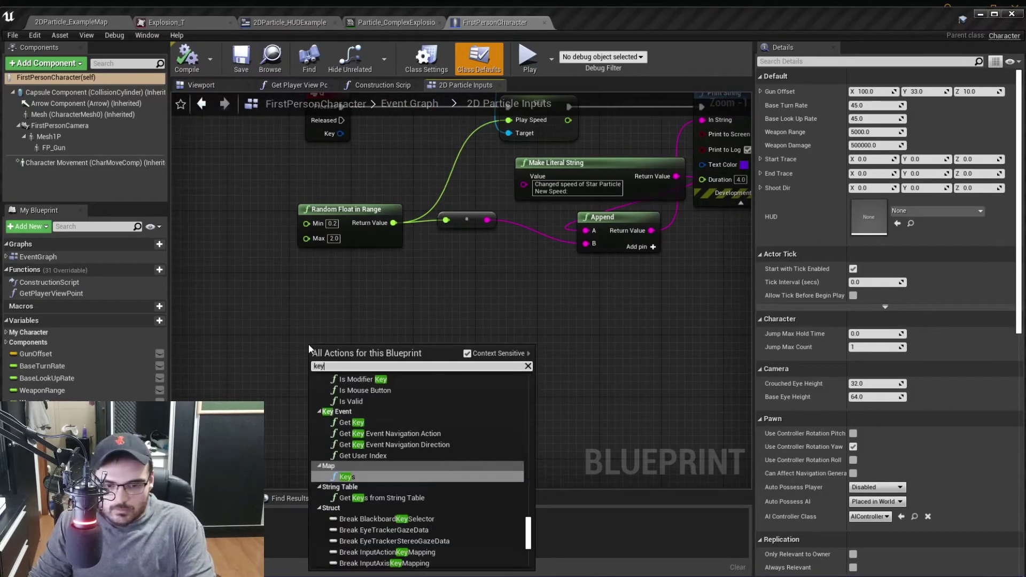
{"action": "type", "text": "board R"}
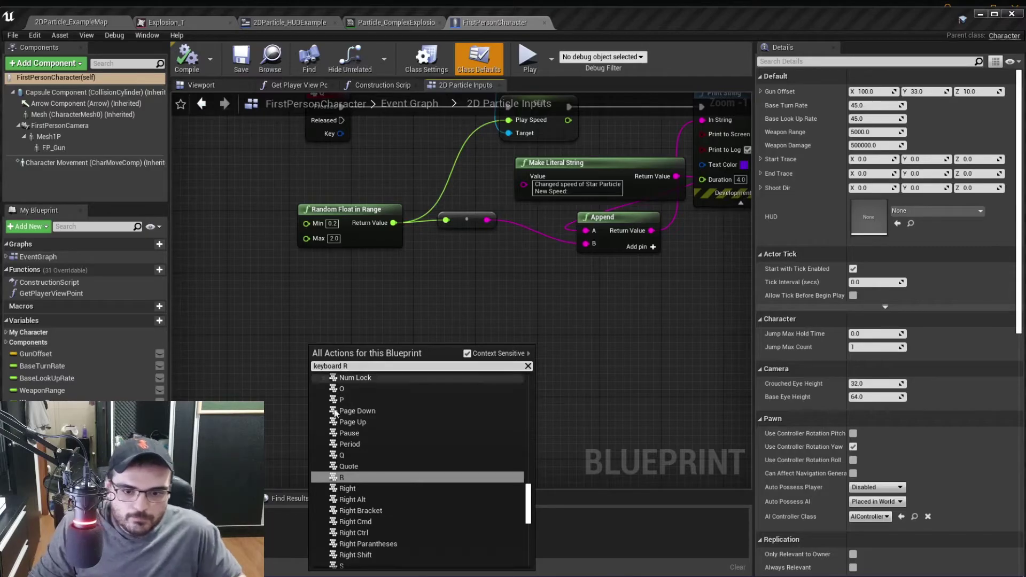
{"action": "left_click", "coordinate": [369, 477]}
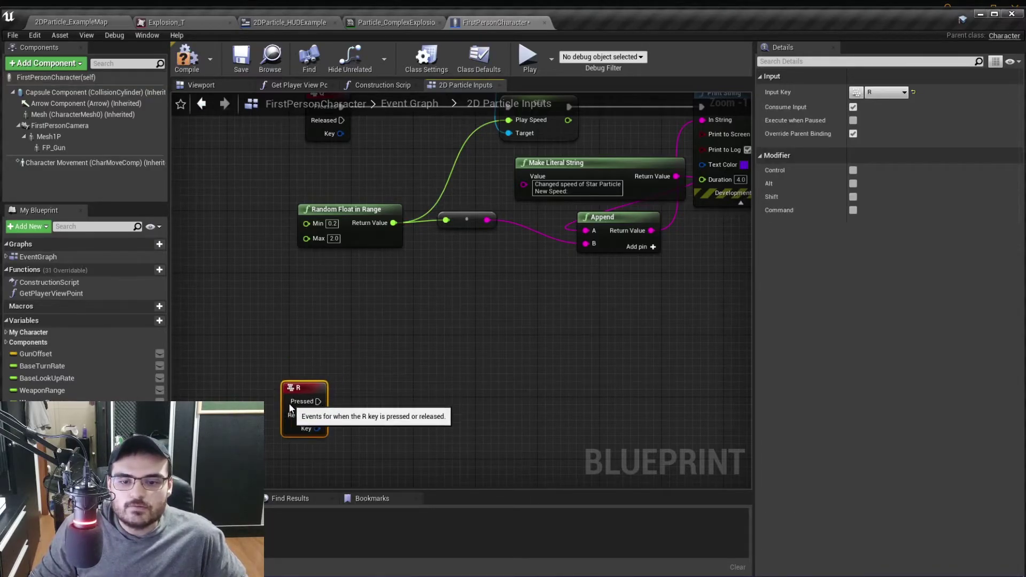
{"action": "left_click", "coordinate": [347, 452]}
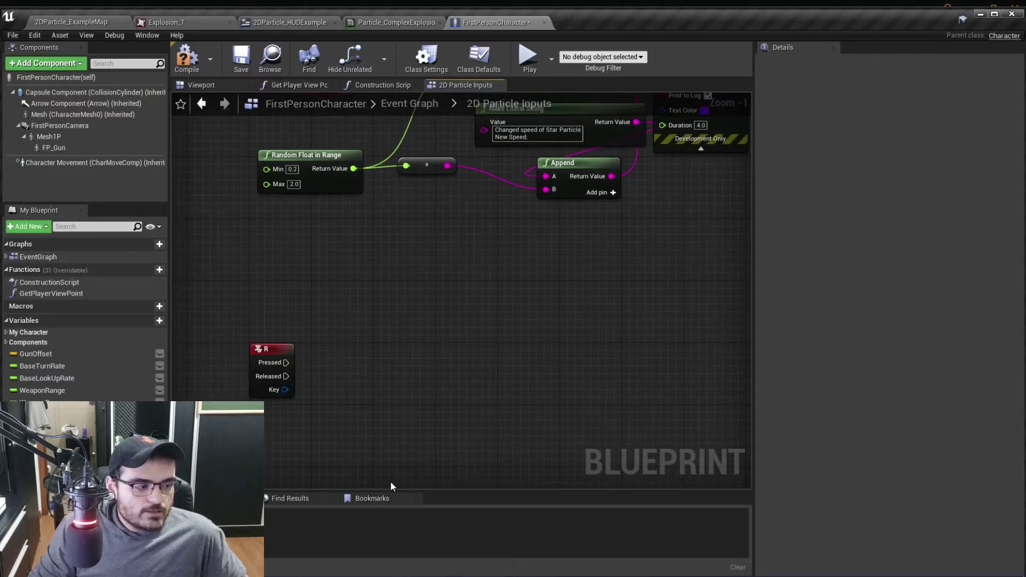
- Pan over to review the Q key nodes and the HUD variable node
{"action": "mouse_move", "coordinate": [329, 106]}
{"action": "right_mouse_down"}
{"action": "mouse_move", "coordinate": [301, 262]}
{"action": "mouse_move", "coordinate": [365, 247]}
{"action": "right_mouse_up"}
{"action": "left_click", "coordinate": [275, 152]}
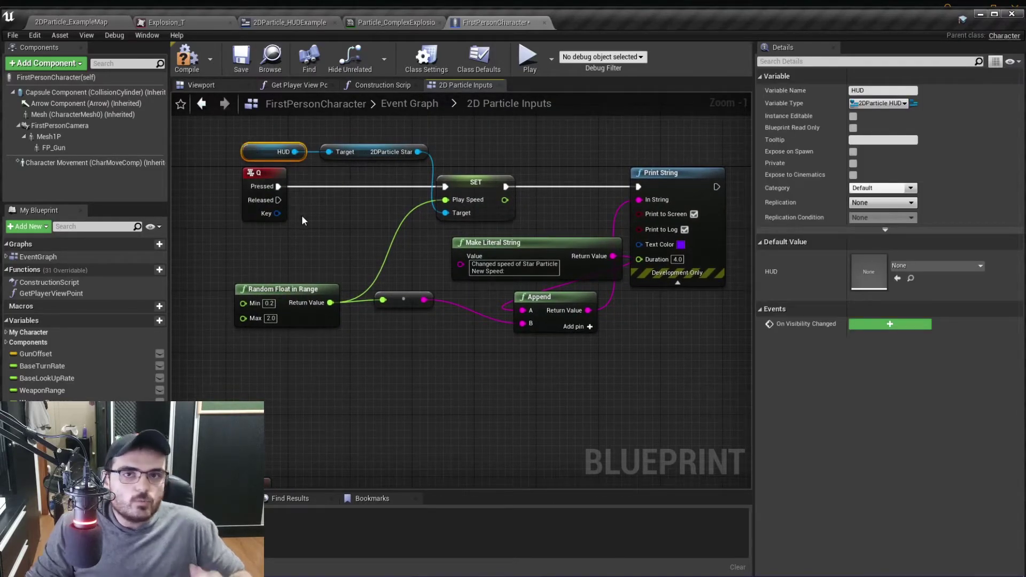
{"action": "mouse_move", "coordinate": [302, 215]}
{"action": "right_mouse_down"}
{"action": "mouse_move", "coordinate": [317, 410]}
{"action": "mouse_move", "coordinate": [383, 344]}
{"action": "right_mouse_up"}
{"action": "left_click", "coordinate": [383, 344]}
{"action": "scroll", "coordinate": [475, 319], "scroll_direction": "down", "scroll_amount": 11}
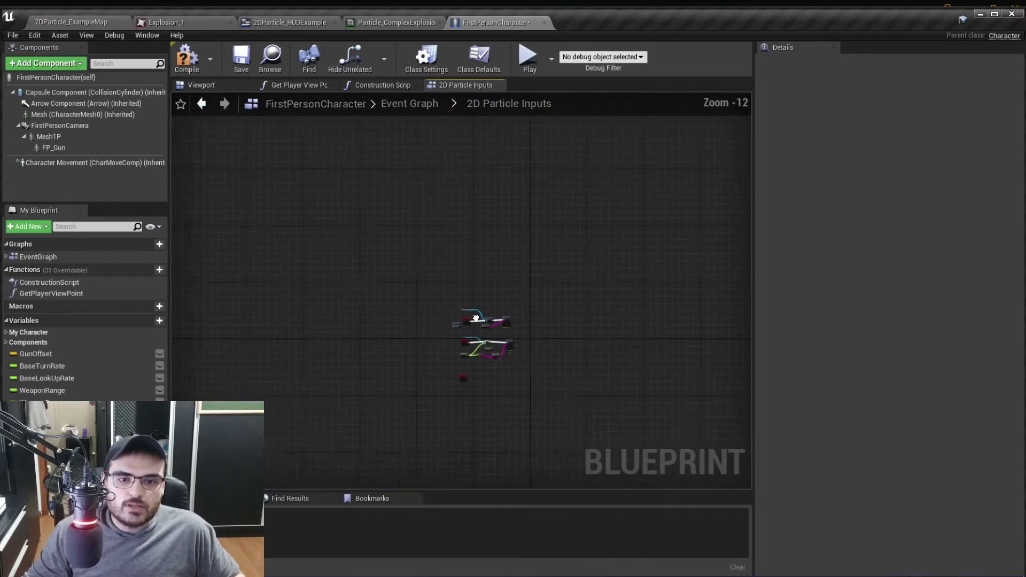
- Back in the main Event Graph, open the 2D Particle Inputs collapsed graph
{"action": "left_click", "coordinate": [412, 103]}
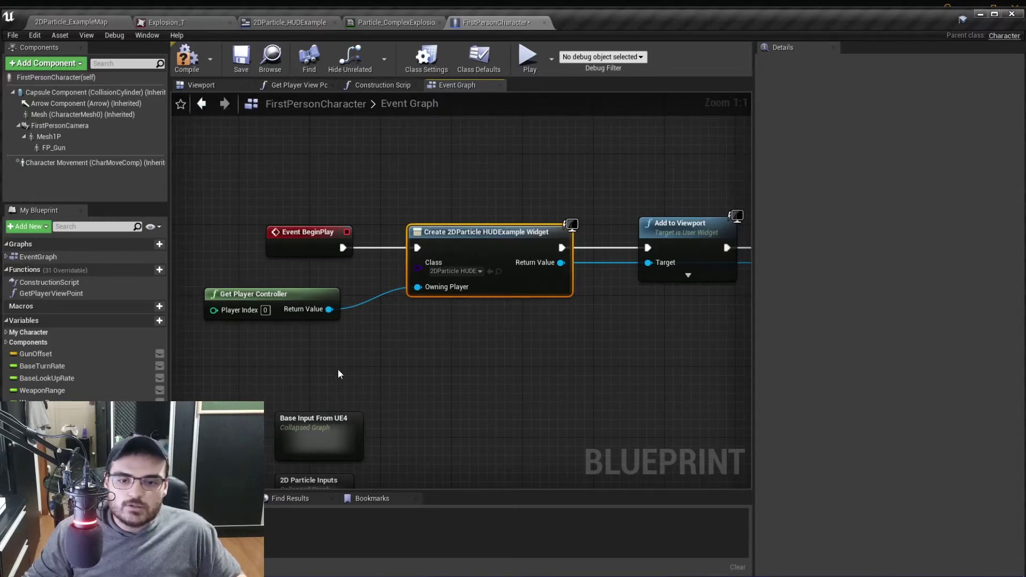
{"action": "right_click_drag", "start_coordinate": [338, 374], "coordinate": [192, 369]}
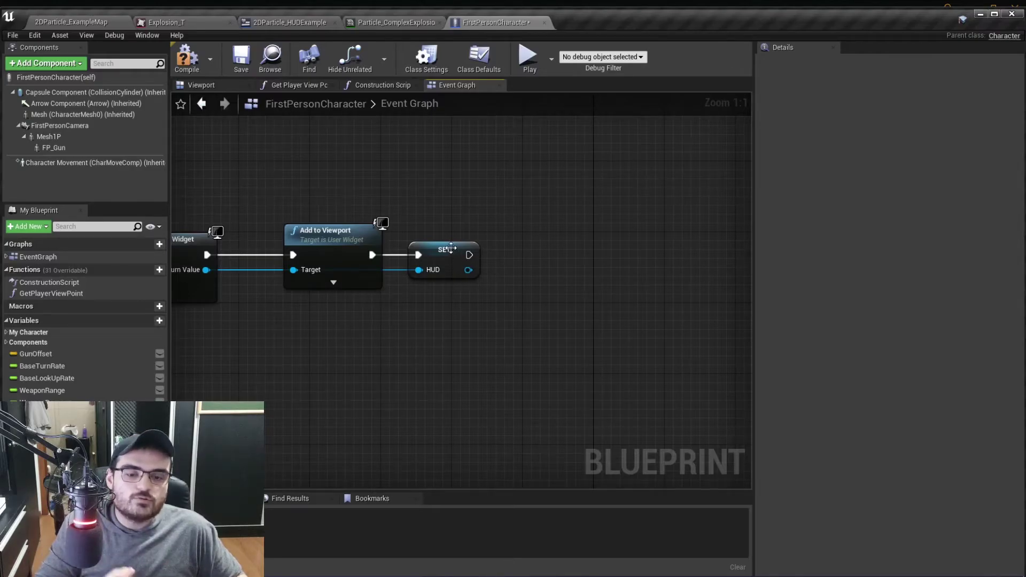
{"action": "right_click_drag", "start_coordinate": [418, 342], "coordinate": [742, 233]}
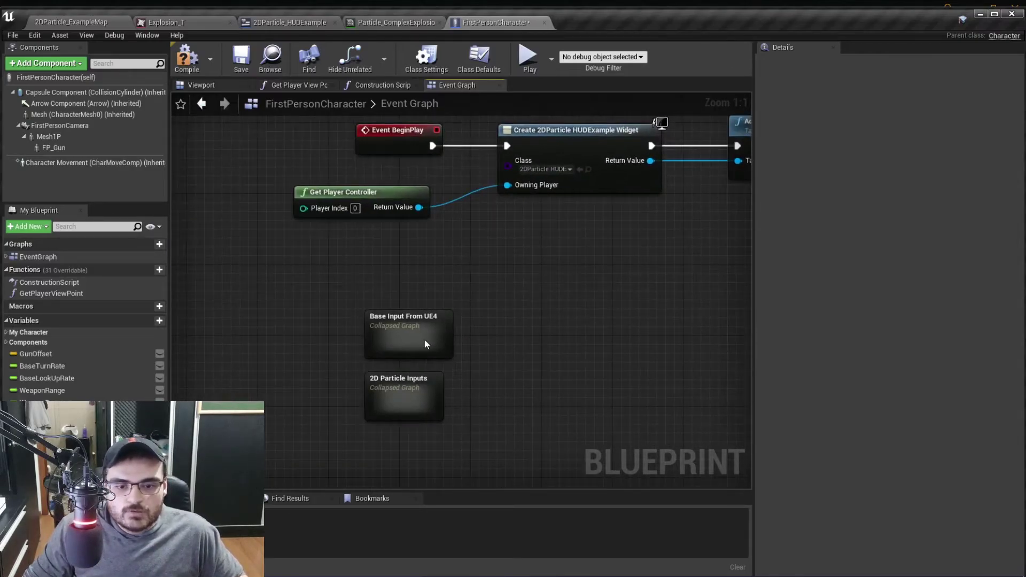
{"action": "double_click", "coordinate": [406, 401]}
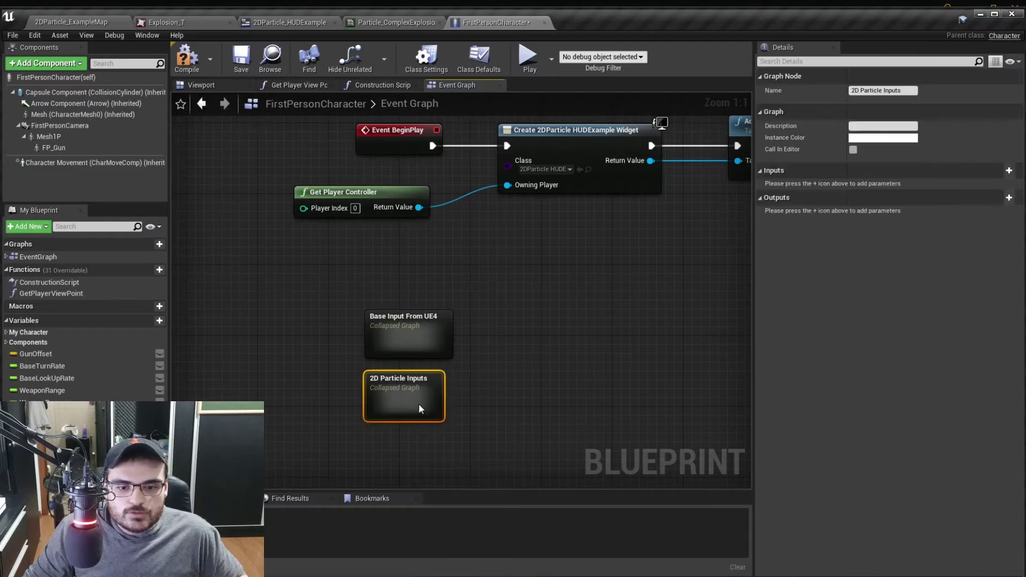
- Add a Get explosionparticle node from the HUD reference, placed below HUD
{"action": "mouse_move", "coordinate": [43, 412]}
{"action": "left_mouse_down", "text": "ctrl"}
{"action": "mouse_move", "coordinate": [264, 223]}
{"action": "mouse_move", "coordinate": [385, 239]}
{"action": "left_mouse_up", "text": "ctrl"}
{"action": "type", "text": "get explos"}
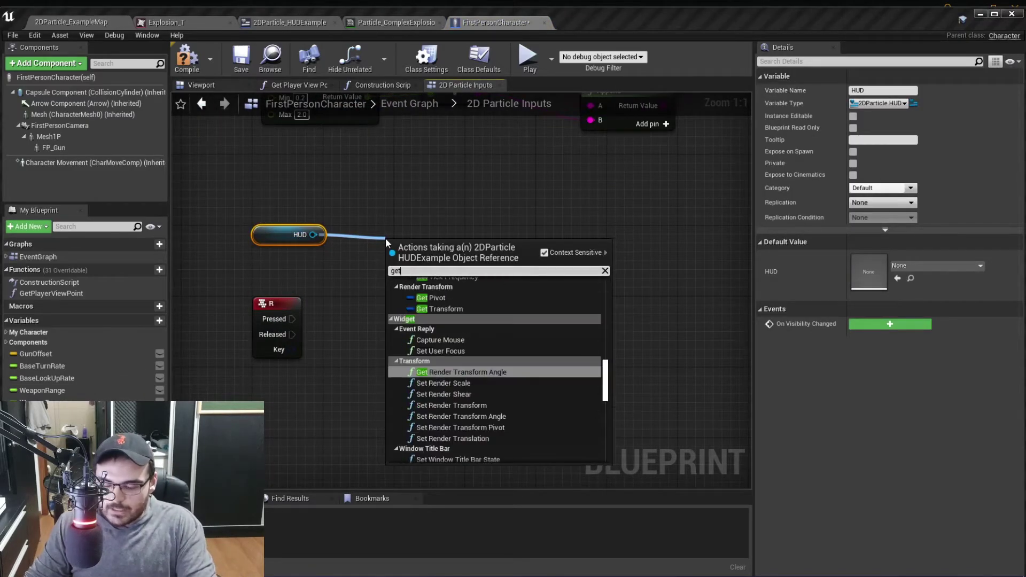
{"action": "key", "text": "Return"}
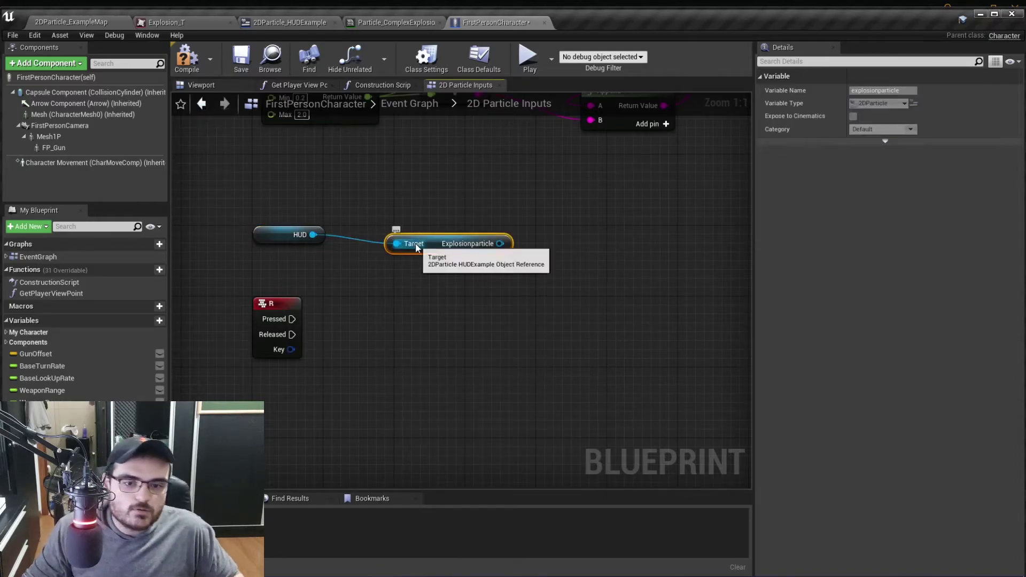
{"action": "mouse_move", "coordinate": [441, 254]}
{"action": "left_mouse_down"}
{"action": "mouse_move", "coordinate": [304, 272]}
{"action": "mouse_move", "coordinate": [310, 262]}
{"action": "left_mouse_up"}
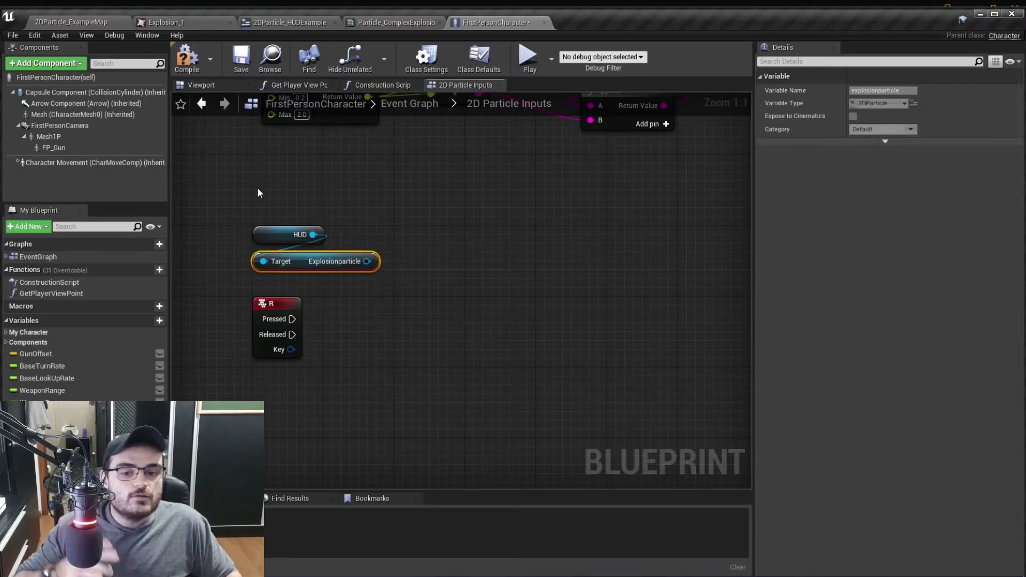
{"action": "left_click", "coordinate": [278, 230]}
{"action": "left_click", "coordinate": [391, 294]}
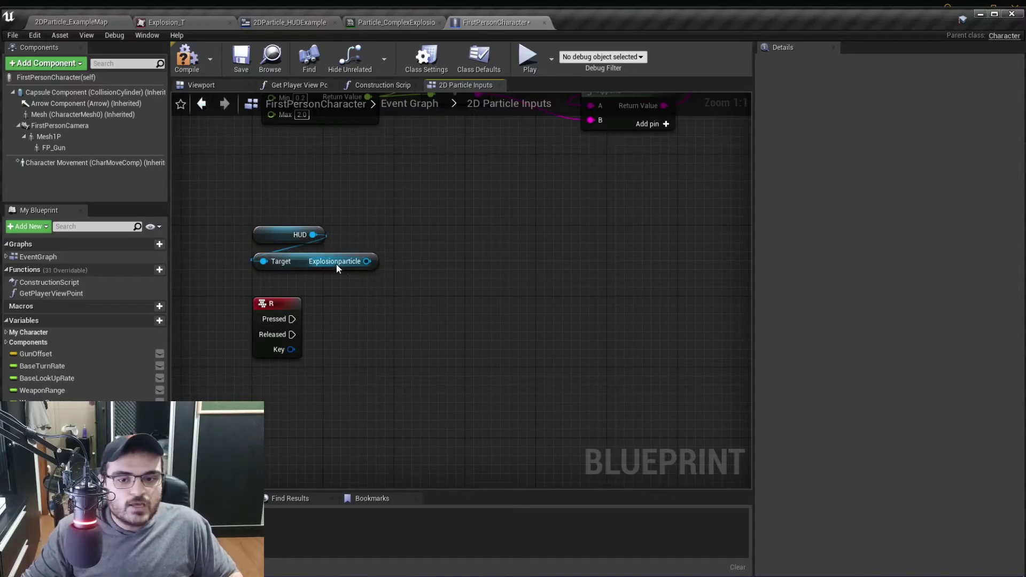
- Add an Activate node for explosionparticle, wire R Pressed into it, and compile
{"action": "left_click_drag", "start_coordinate": [366, 261], "coordinate": [428, 326]}
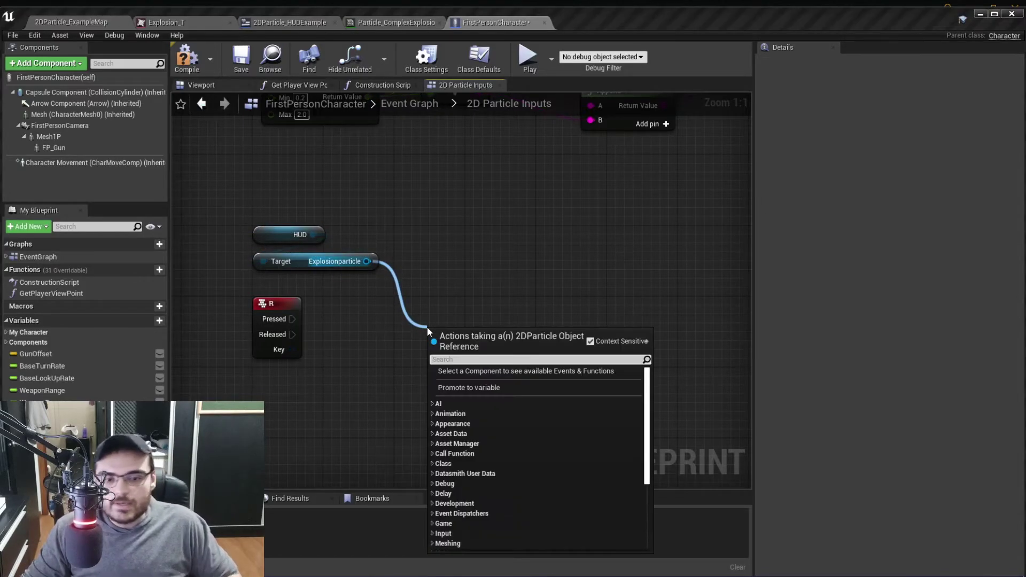
{"action": "type", "text": "activate"}
{"action": "key", "text": "Return"}
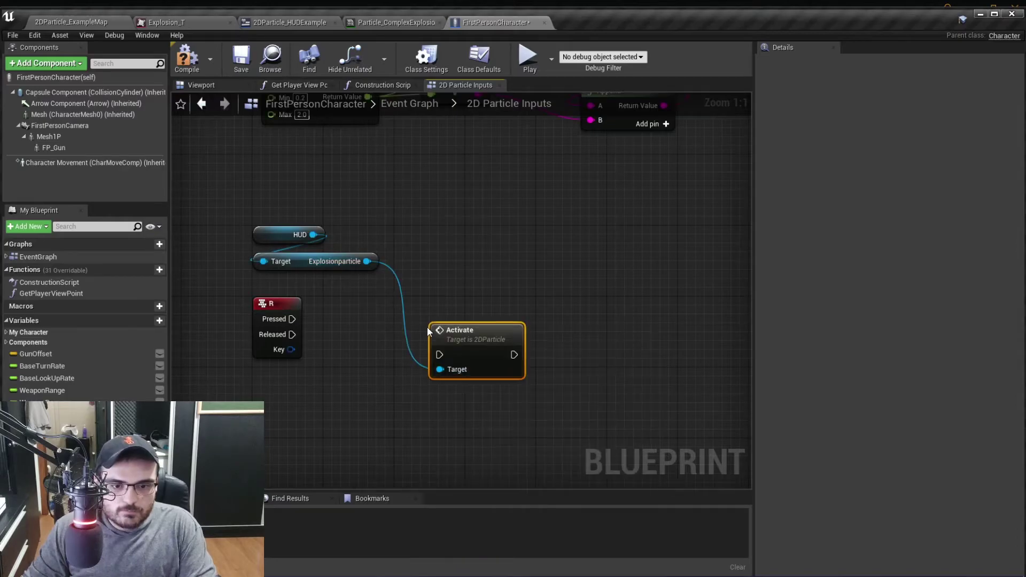
{"action": "left_click_drag", "start_coordinate": [487, 348], "coordinate": [460, 331]}
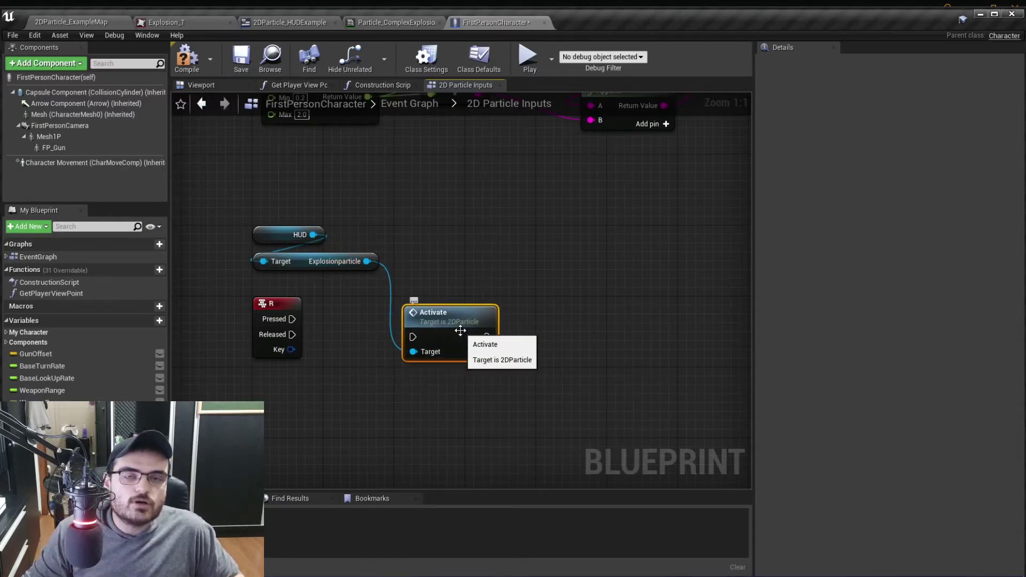
{"action": "mouse_move", "coordinate": [291, 319]}
{"action": "left_mouse_down"}
{"action": "mouse_move", "coordinate": [409, 338]}
{"action": "mouse_move", "coordinate": [446, 316]}
{"action": "left_mouse_up"}
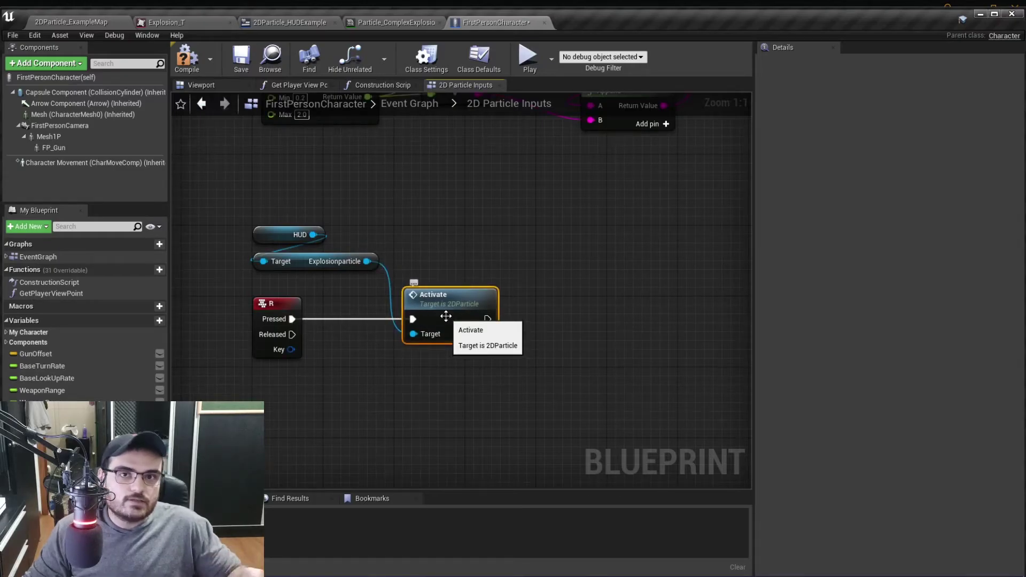
{"action": "left_click", "coordinate": [182, 64]}
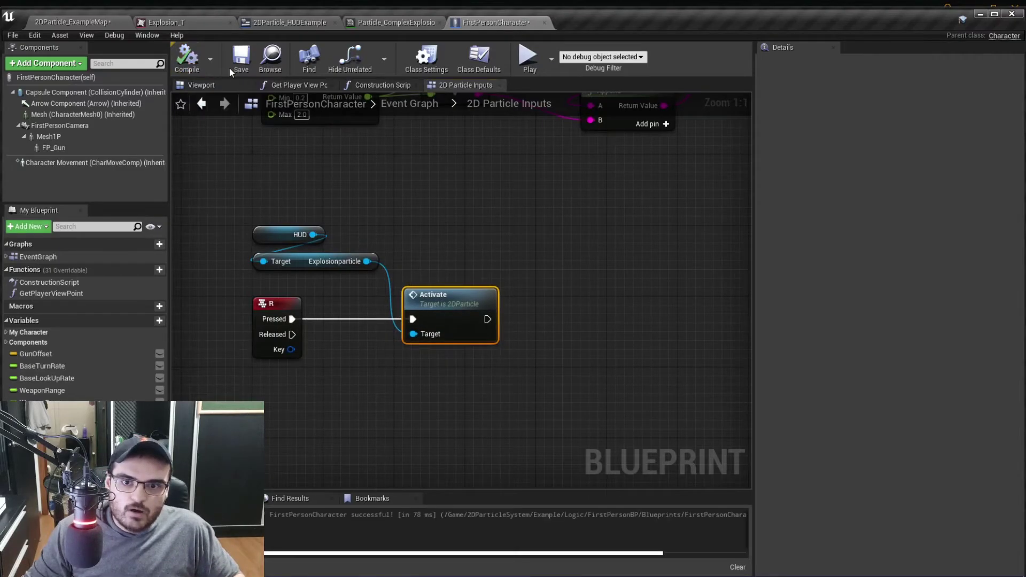
- Turn off Loop and Auto Activate for explosionparticle in the 2DParticle_HUDExample widget, and compile
{"action": "left_click", "coordinate": [284, 23]}
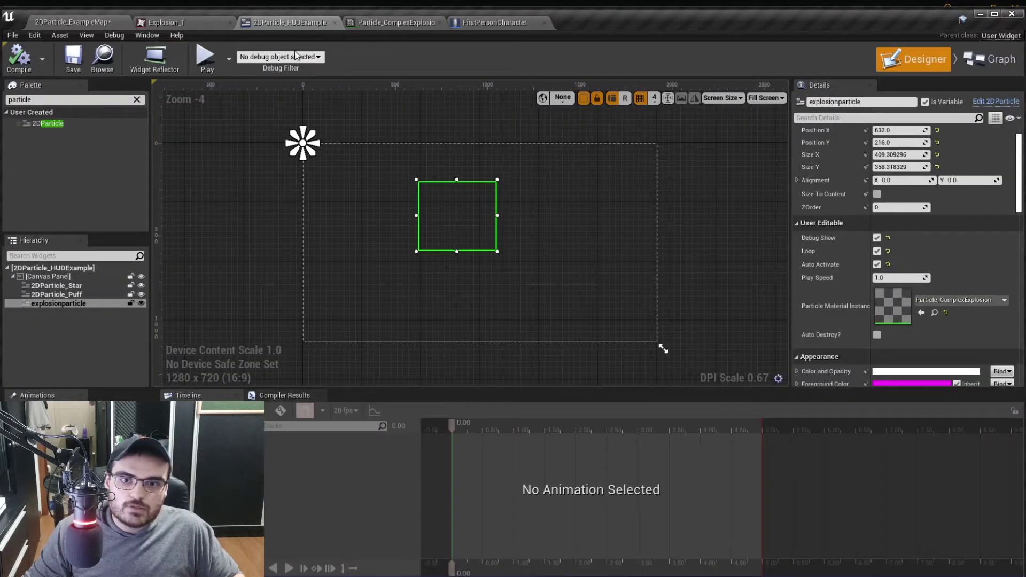
{"action": "left_click", "coordinate": [877, 264]}
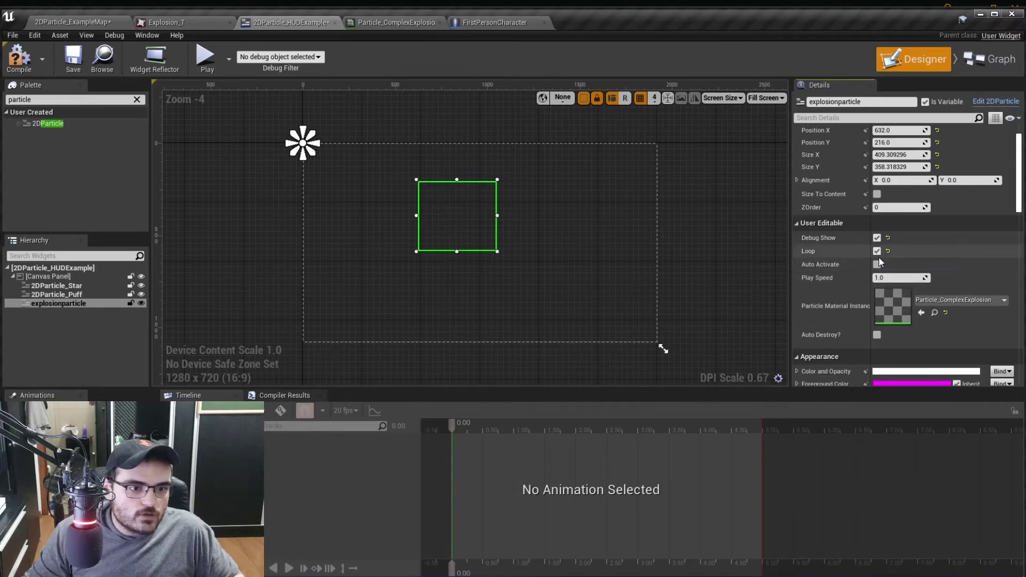
{"action": "left_click", "coordinate": [18, 61]}
{"action": "left_click", "coordinate": [82, 24]}
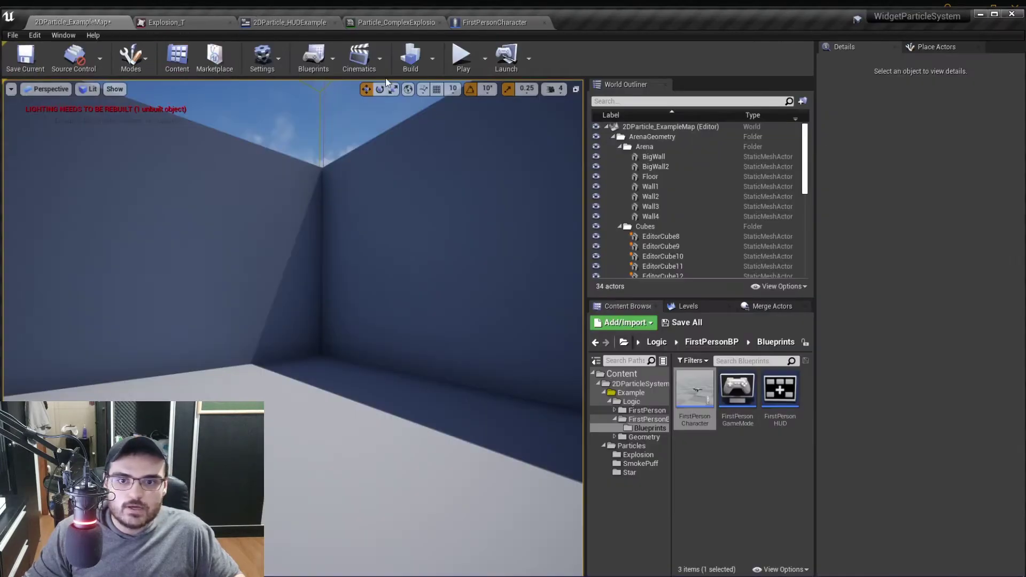
- Play the level, firing several 2D explosion bursts while walking to and from the back wall
{"action": "left_click", "coordinate": [463, 56]}
{"action": "key", "text": "e"}
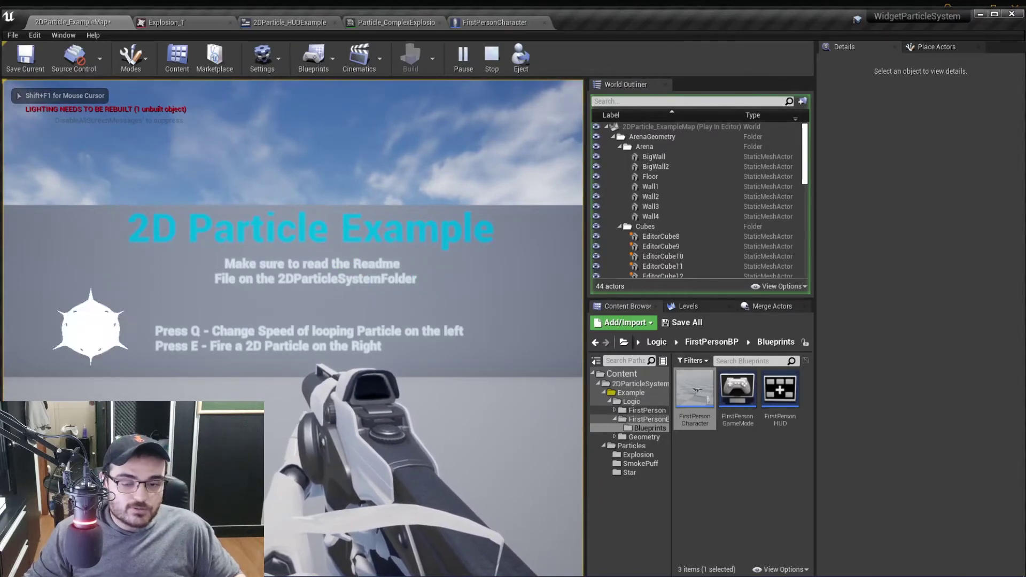
{"action": "key", "text": "e"}
{"action": "key", "text": "e"}
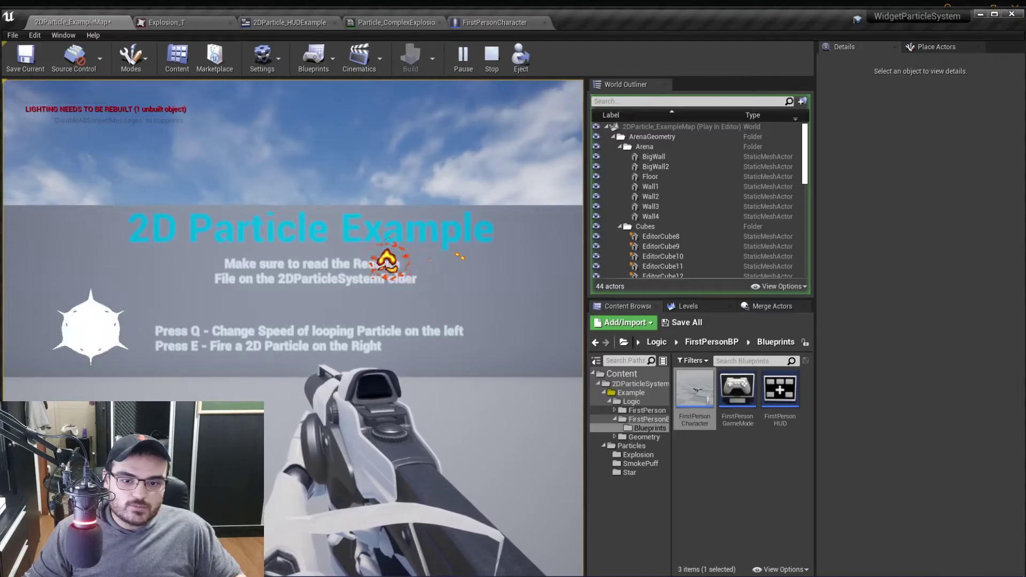
{"action": "key", "text": "e"}
{"action": "key", "text": "e"}
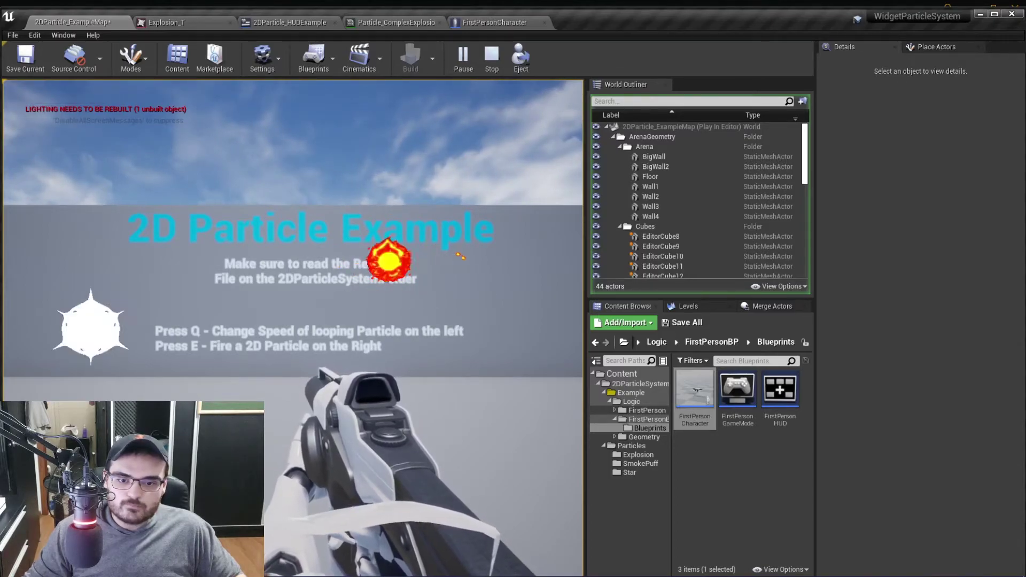
{"action": "key", "text": "w"}
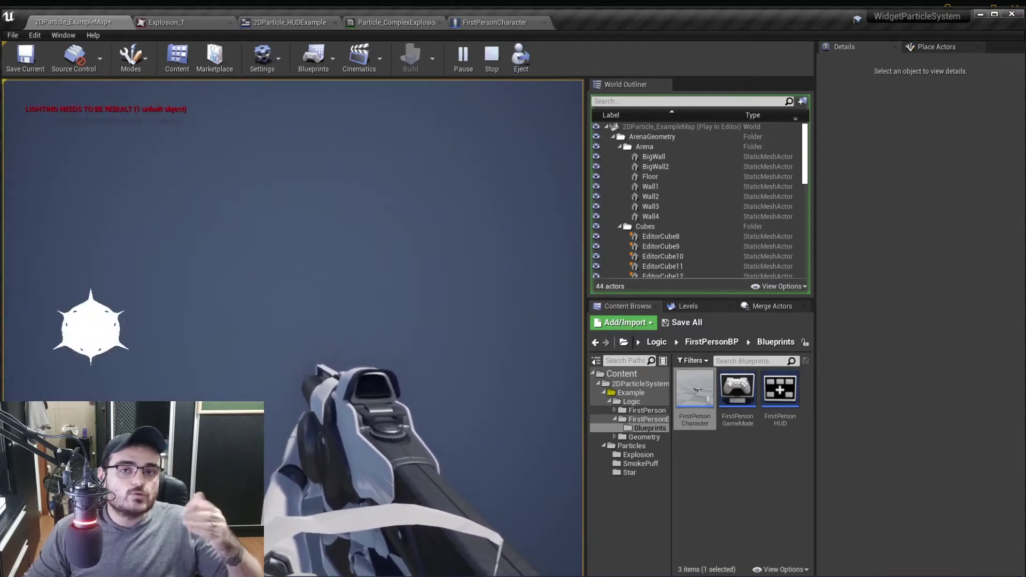
{"action": "key", "text": "s"}
{"action": "key", "text": "e"}
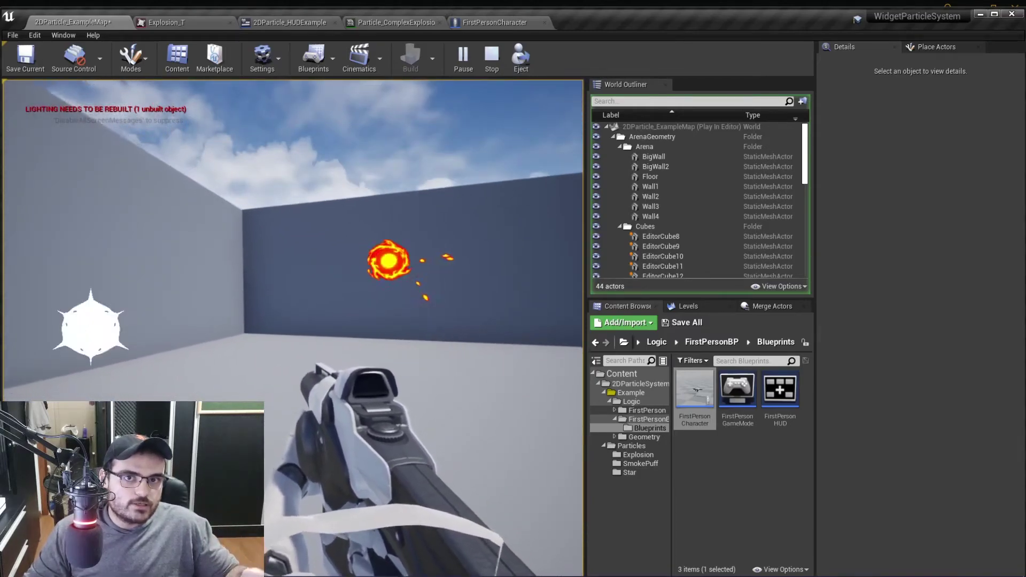
- Fire one more burst facing the wall text, stop playing, and reopen FirstPersonCharacter
{"action": "key", "text": "w"}
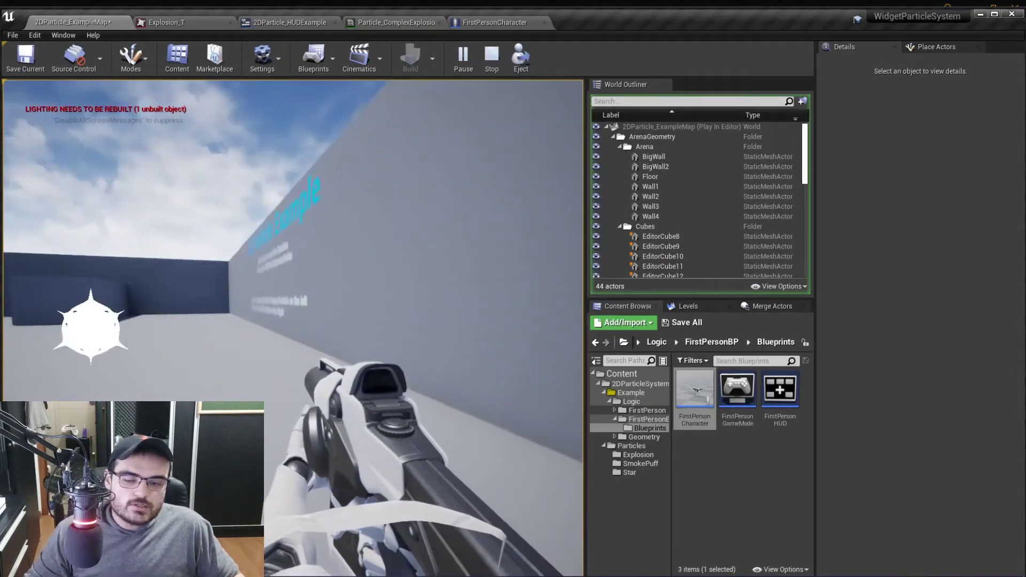
{"action": "key", "text": "e"}
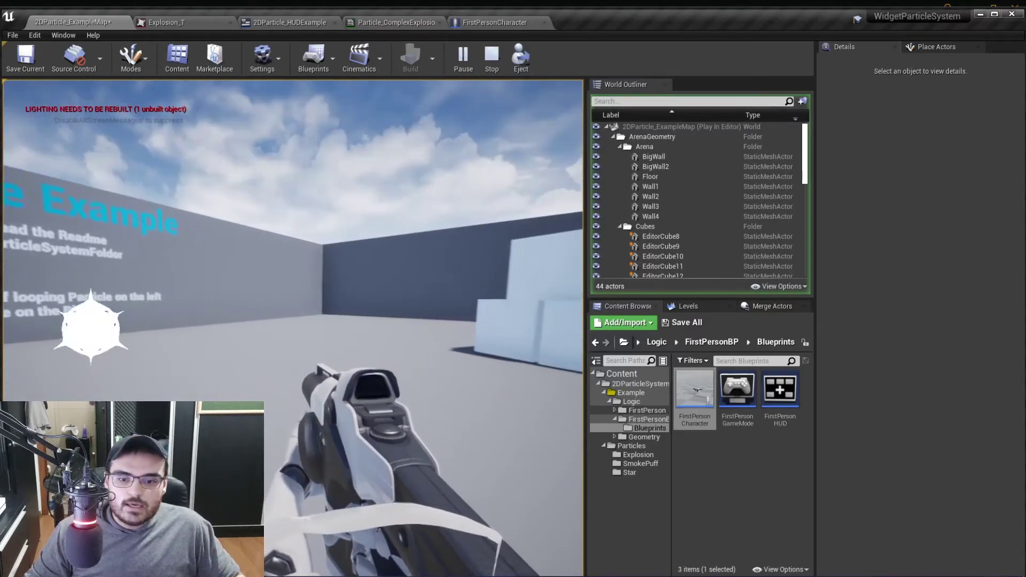
{"action": "key", "text": "Escape"}
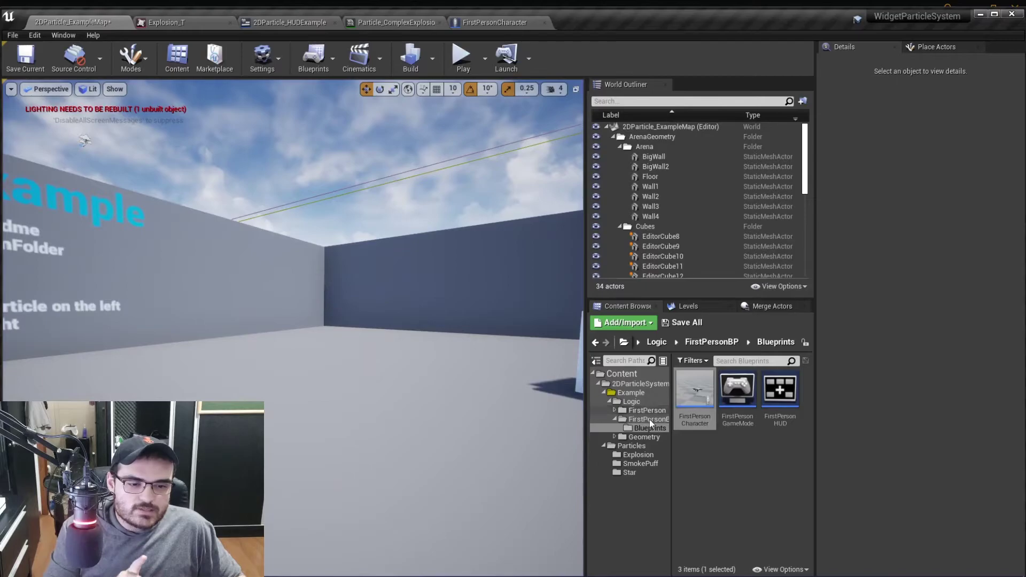
{"action": "double_click", "coordinate": [695, 393]}
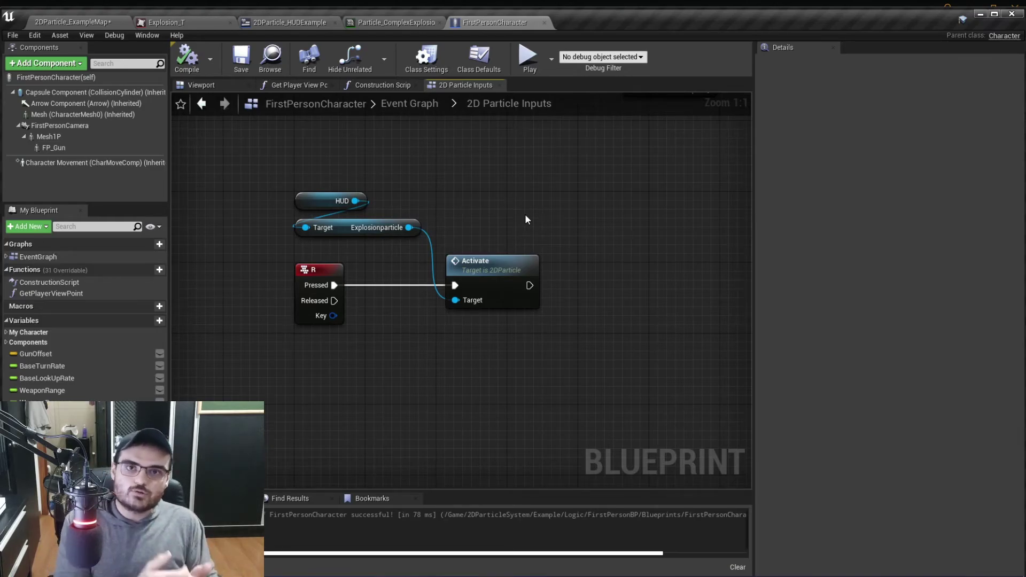
- Delete the Activate, HUD and explosionparticle nodes, keeping the R key event
{"action": "right_click_drag", "start_coordinate": [540, 210], "coordinate": [422, 213]}
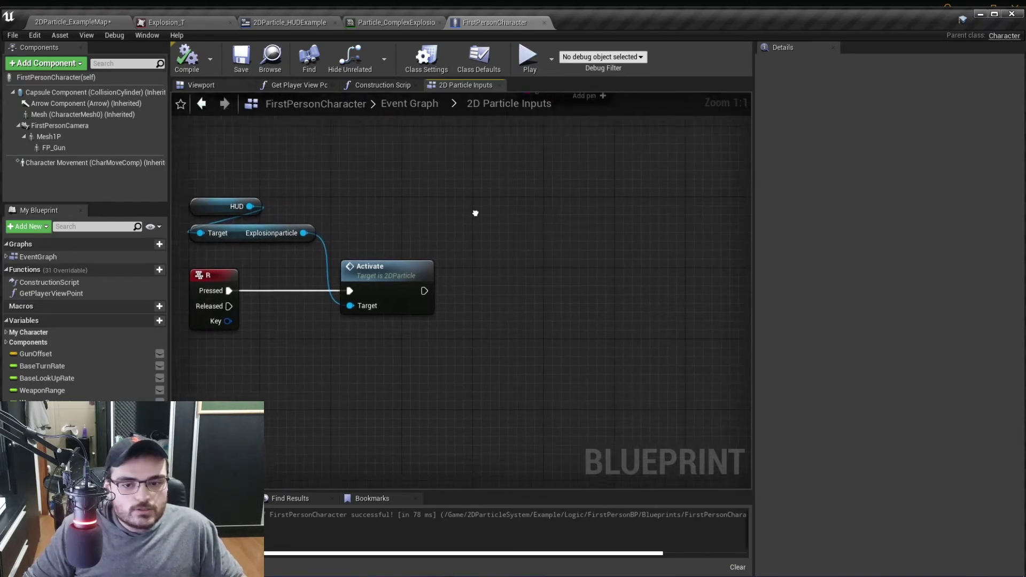
{"action": "left_click", "coordinate": [355, 303]}
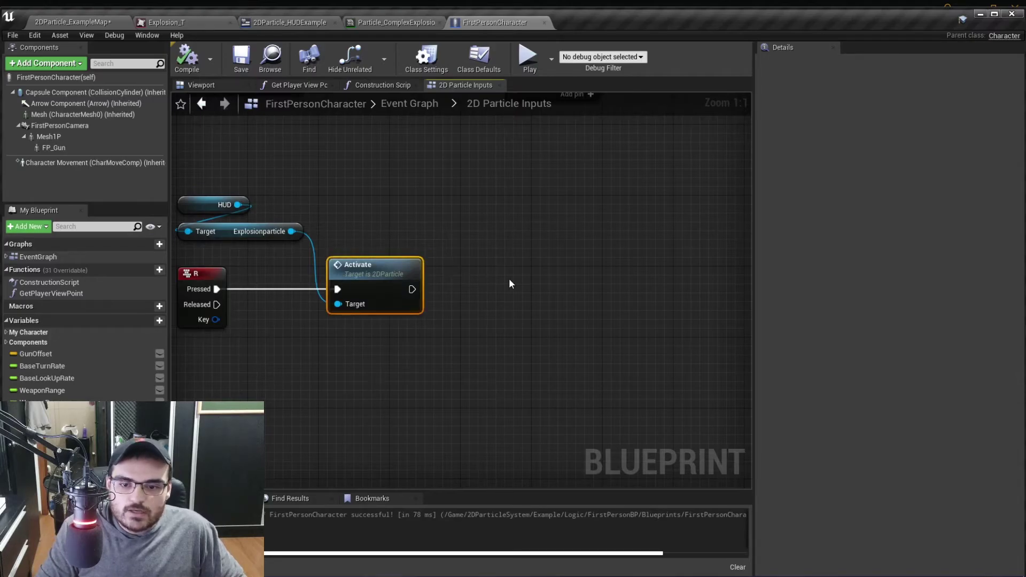
{"action": "key", "text": "Delete"}
{"action": "left_click_drag", "start_coordinate": [255, 266], "coordinate": [176, 192]}
{"action": "key", "text": "Delete"}
{"action": "right_click_drag", "start_coordinate": [290, 242], "coordinate": [324, 214]}
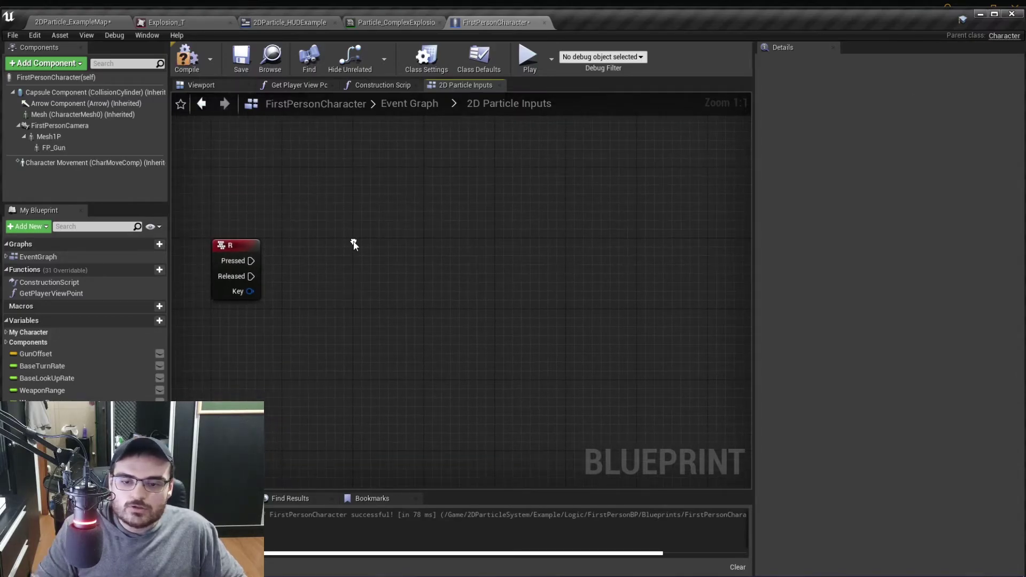
- Add a Create Widget node and wire R Pressed into it
{"action": "right_click", "coordinate": [325, 245]}
{"action": "type", "text": "create "}
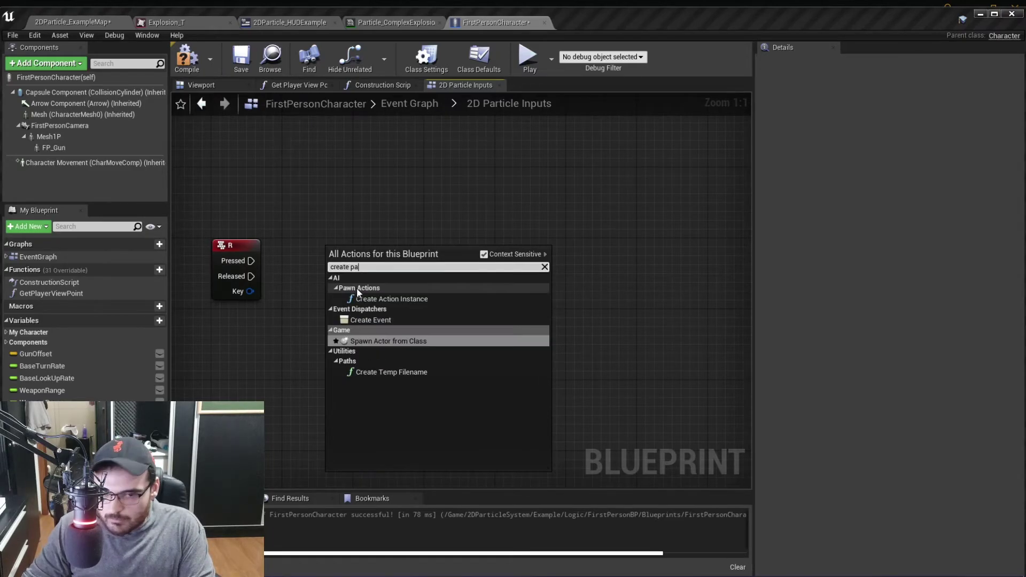
{"action": "type", "text": "wid"}
{"action": "left_click", "coordinate": [357, 288]}
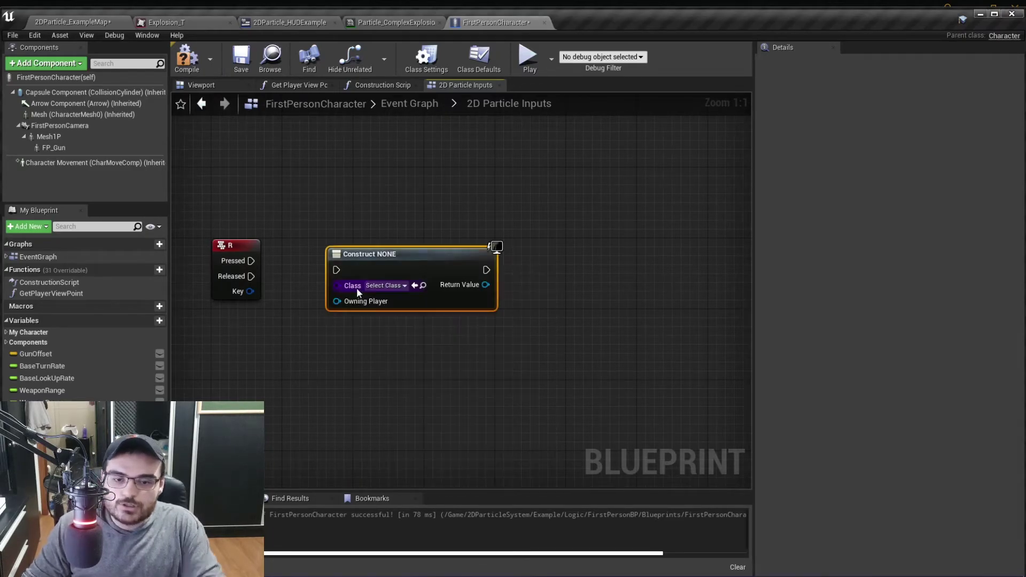
{"action": "left_click", "coordinate": [257, 263]}
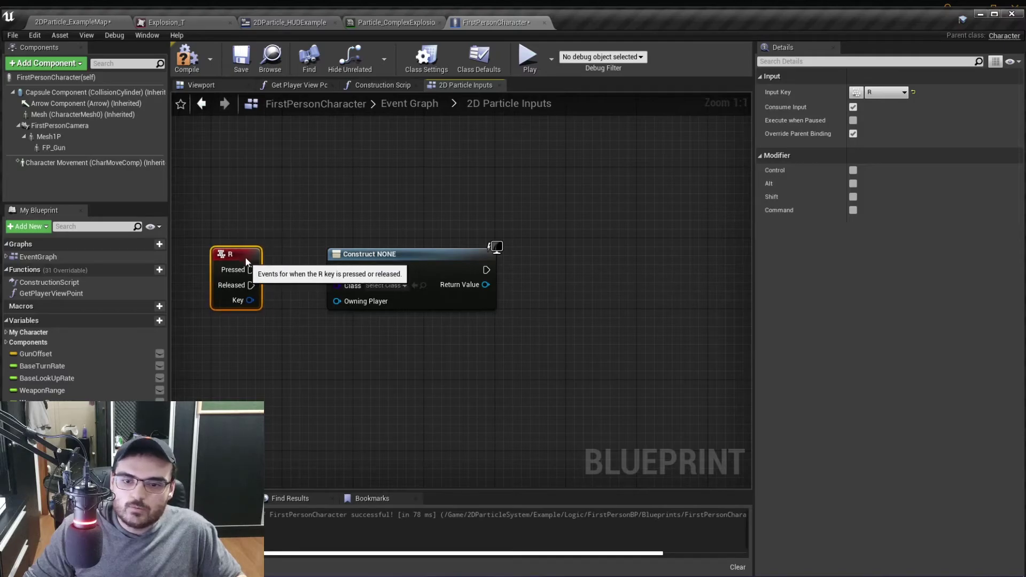
{"action": "mouse_move", "coordinate": [245, 258]}
{"action": "left_mouse_down"}
{"action": "mouse_move", "coordinate": [237, 249]}
{"action": "mouse_move", "coordinate": [334, 268]}
{"action": "mouse_move", "coordinate": [356, 253]}
{"action": "left_mouse_up"}
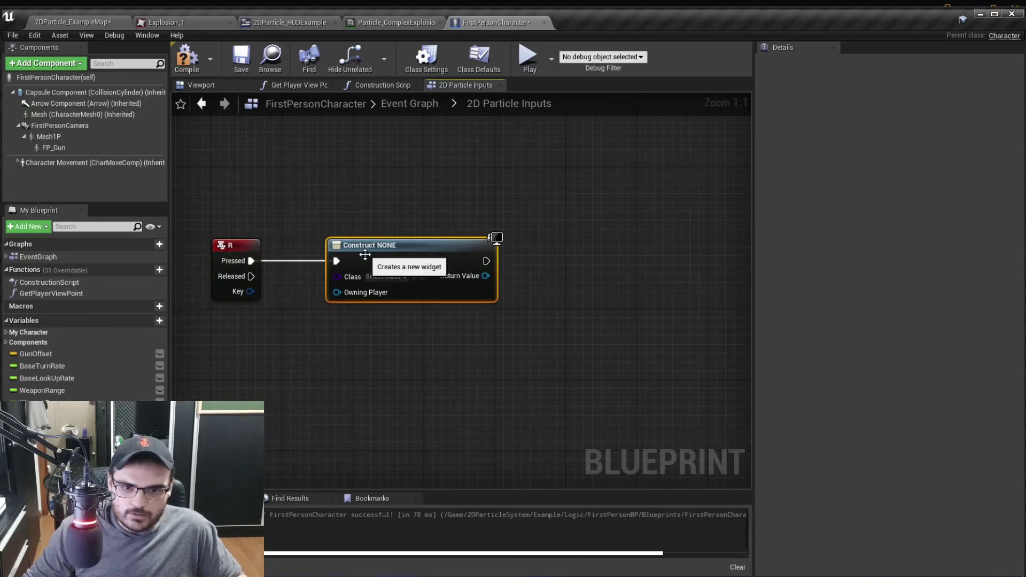
{"action": "left_click", "coordinate": [399, 277]}
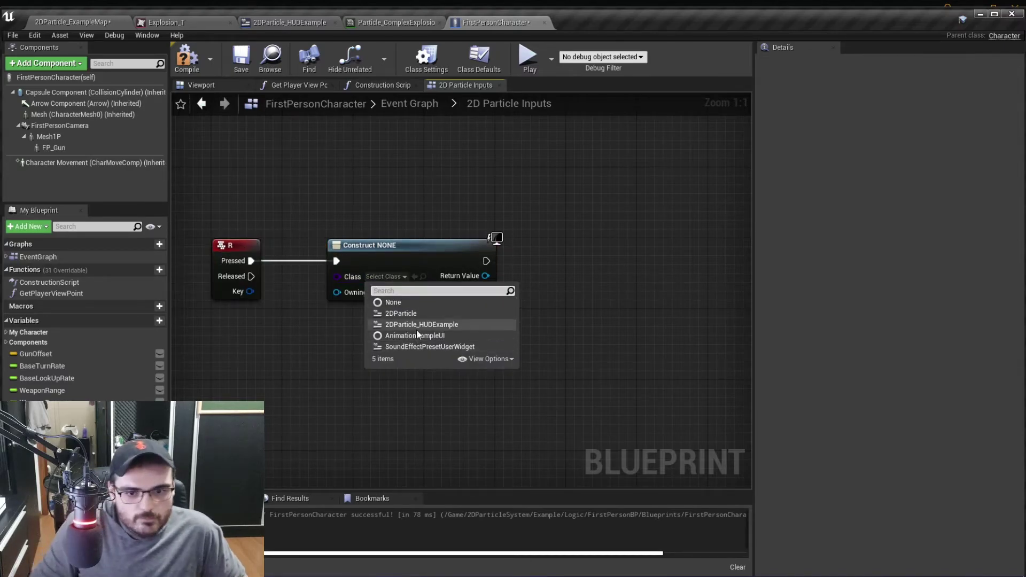
- Make the widget a 2DParticle with auto-destroy, Particle_ComplexExplosion material and Play Speed 1.0
{"action": "left_click", "coordinate": [401, 315]}
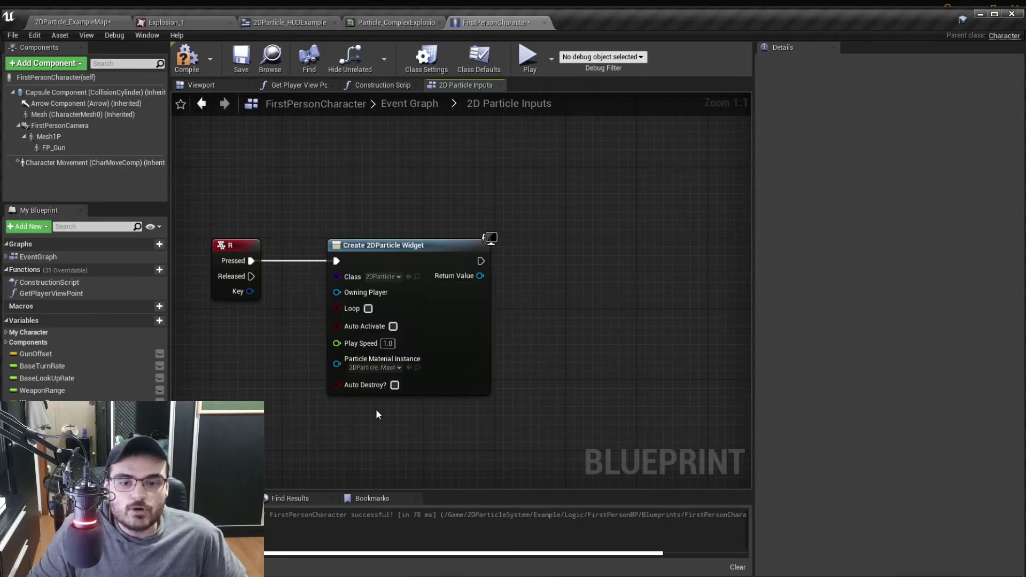
{"action": "mouse_move", "coordinate": [363, 335]}
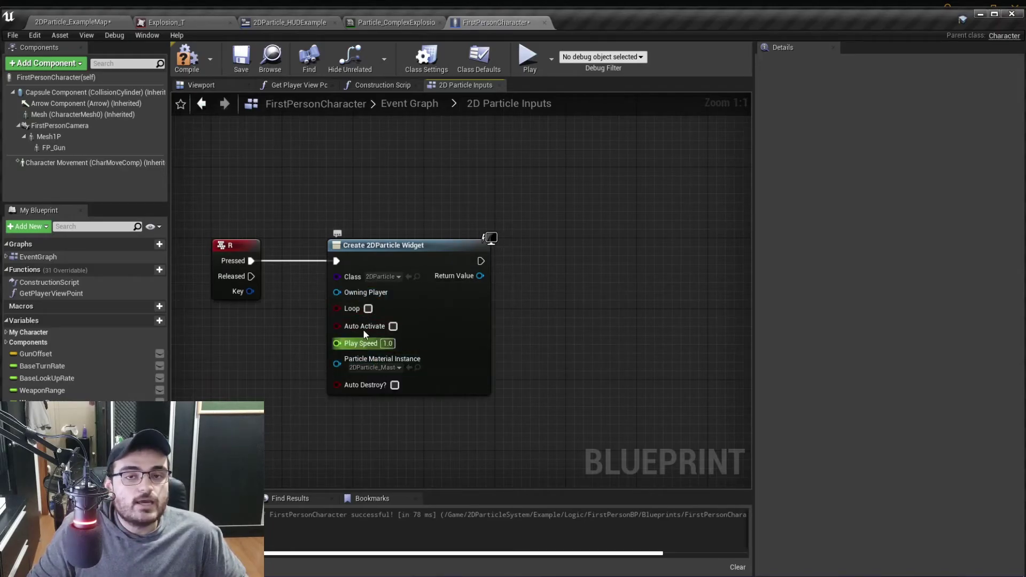
{"action": "left_click", "coordinate": [395, 386]}
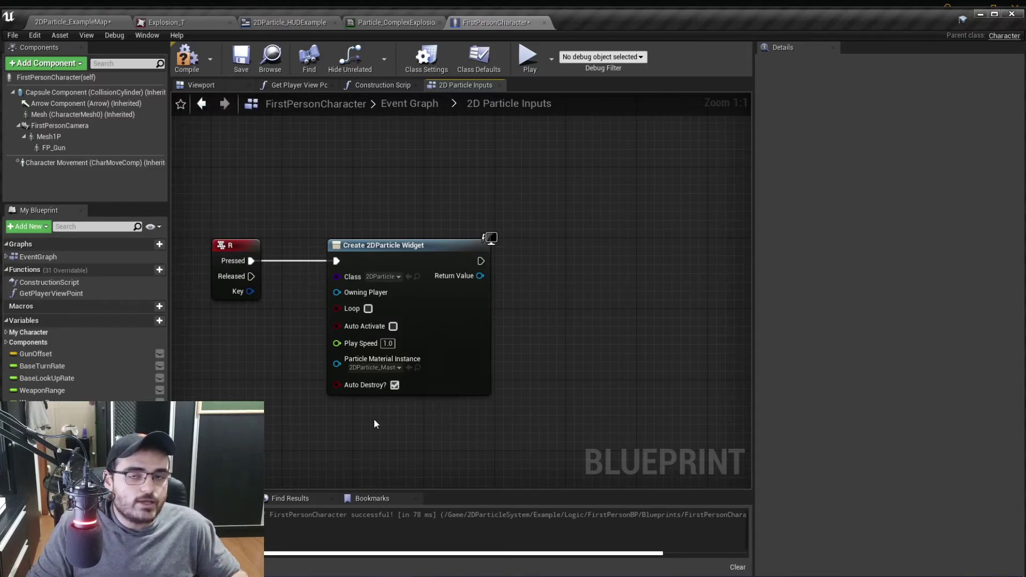
{"action": "left_click", "coordinate": [374, 368]}
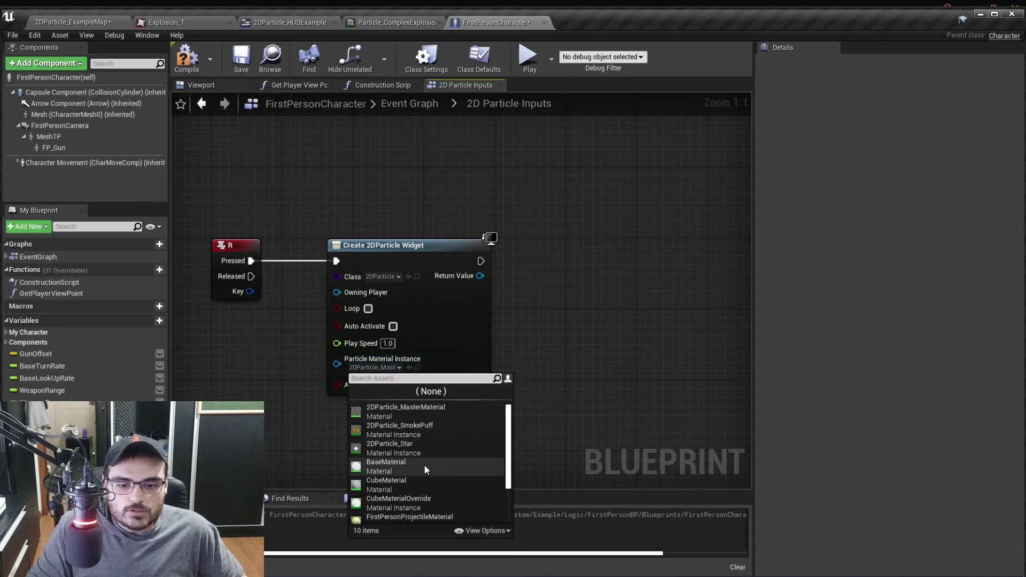
{"action": "scroll", "coordinate": [428, 466], "scroll_direction": "down", "scroll_amount": 3}
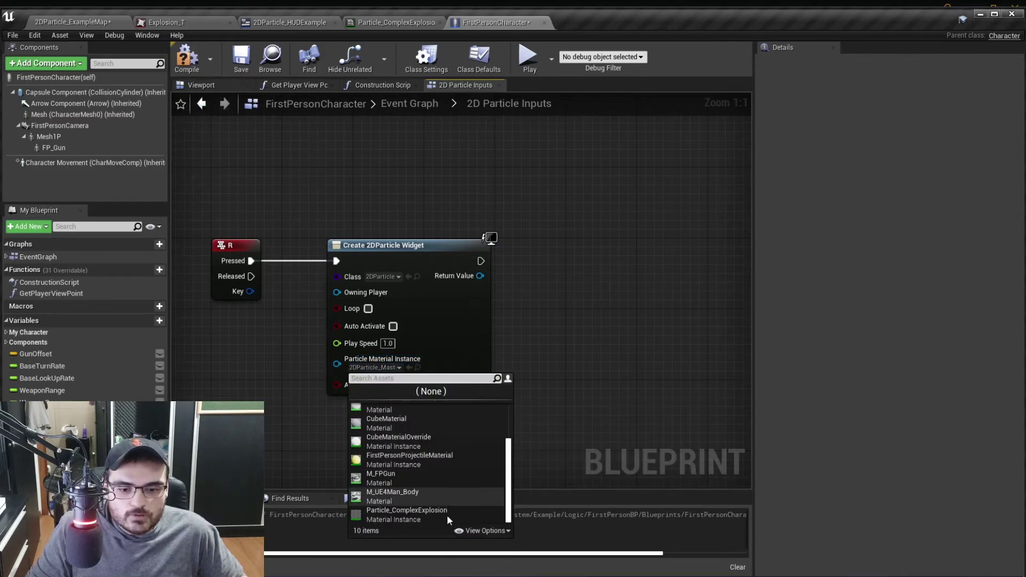
{"action": "left_click", "coordinate": [446, 515]}
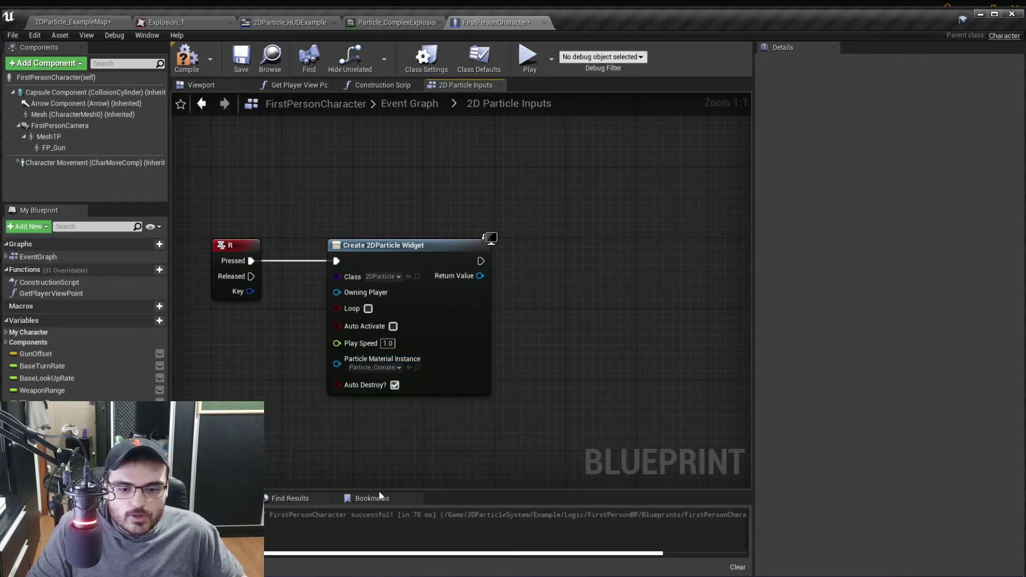
{"action": "left_click", "coordinate": [389, 344]}
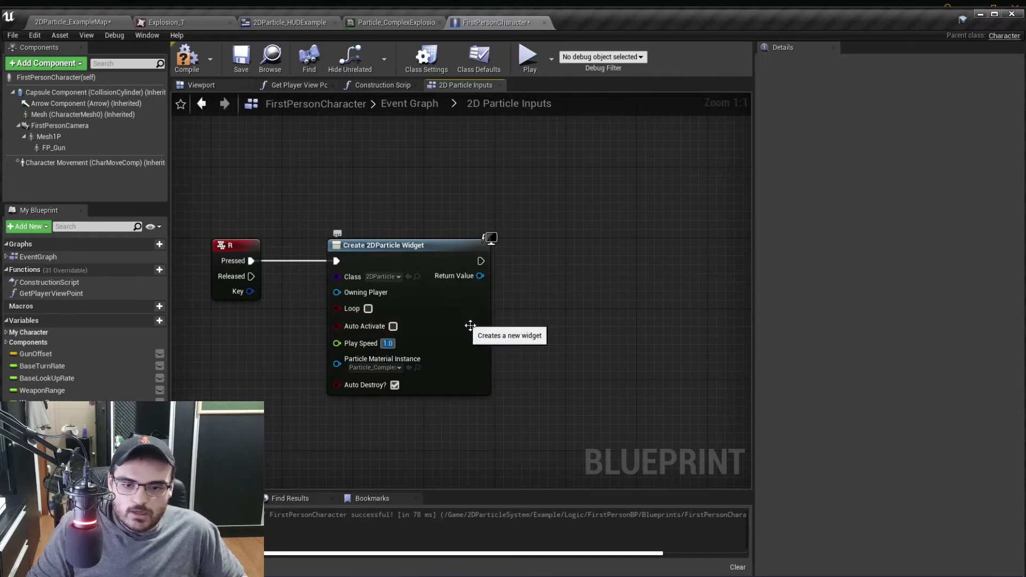
{"action": "key", "text": "Return"}
- Add a HUD getter and pull a Canvas Panel 0 getter from it
{"action": "left_click_drag", "start_coordinate": [512, 258], "coordinate": [512, 260]}
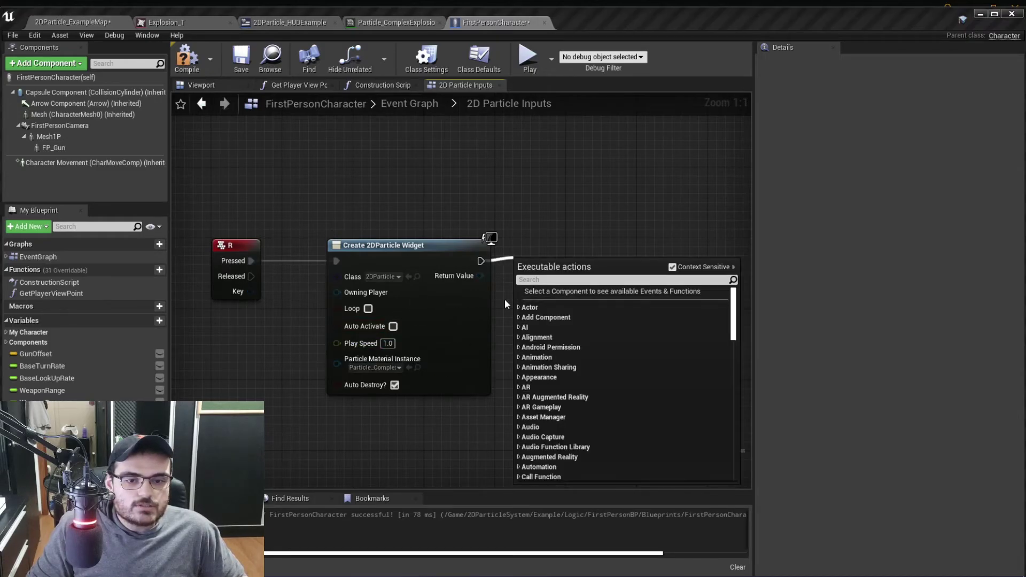
{"action": "key", "text": "Escape"}
{"action": "right_click", "coordinate": [480, 276]}
{"action": "left_click_drag", "start_coordinate": [304, 154], "coordinate": [387, 171]}
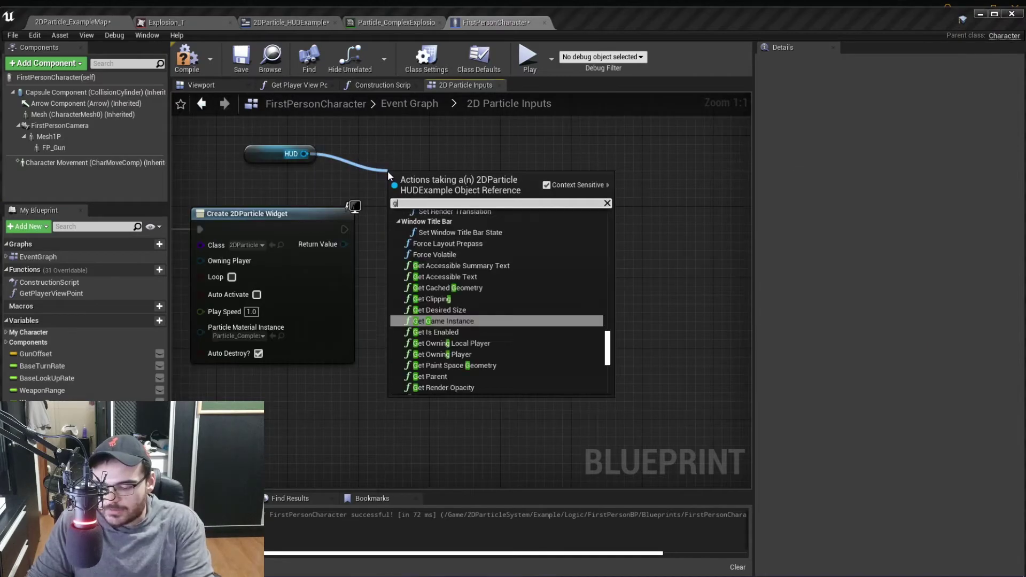
{"action": "type", "text": "canvas"}
{"action": "key", "text": "Return"}
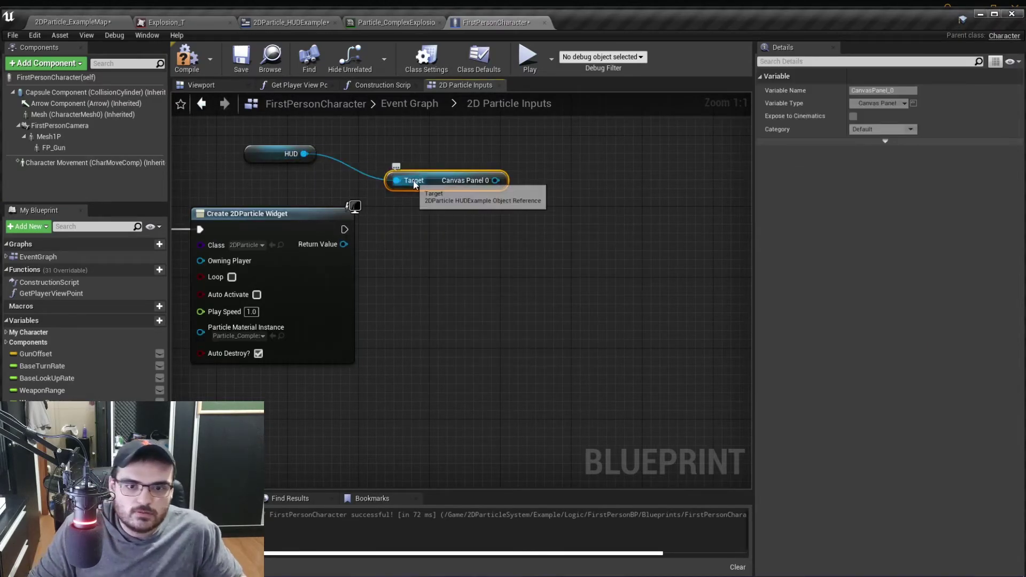
{"action": "left_click_drag", "start_coordinate": [430, 179], "coordinate": [289, 179]}
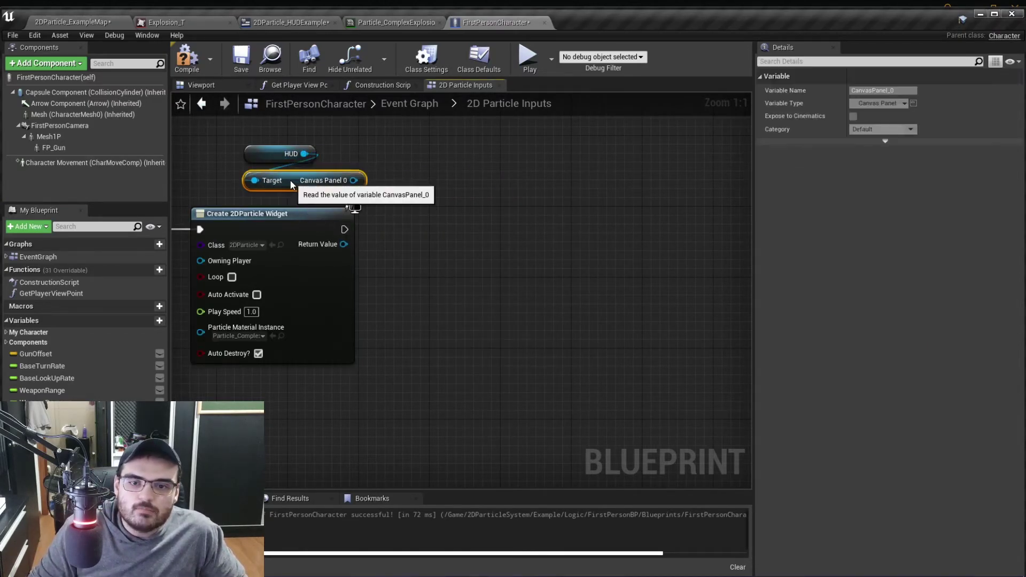
{"action": "left_click", "coordinate": [396, 154]}
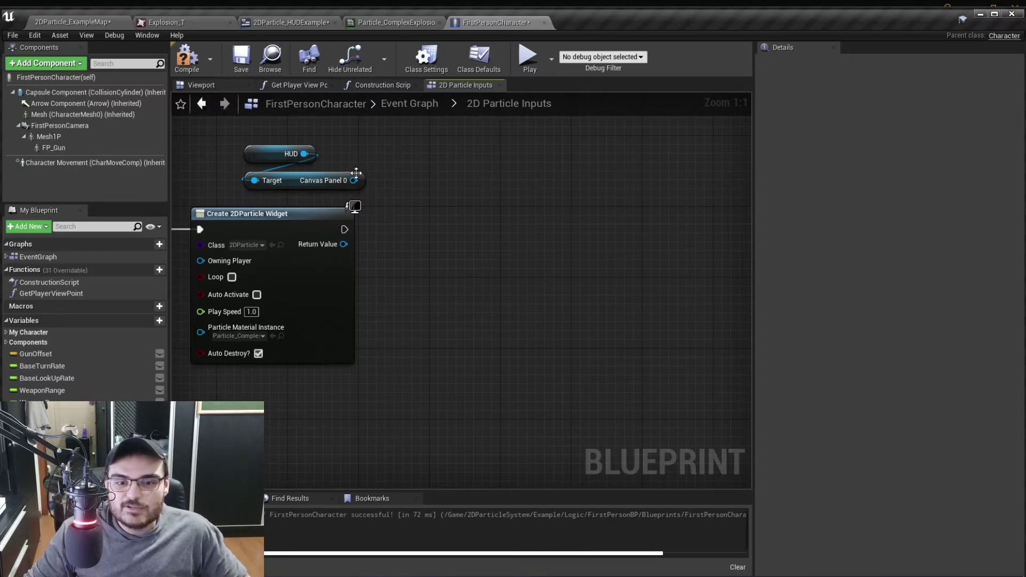
- Add an Add Child to Canvas node with the created widget as its content
{"action": "left_click_drag", "start_coordinate": [354, 185], "coordinate": [422, 195]}
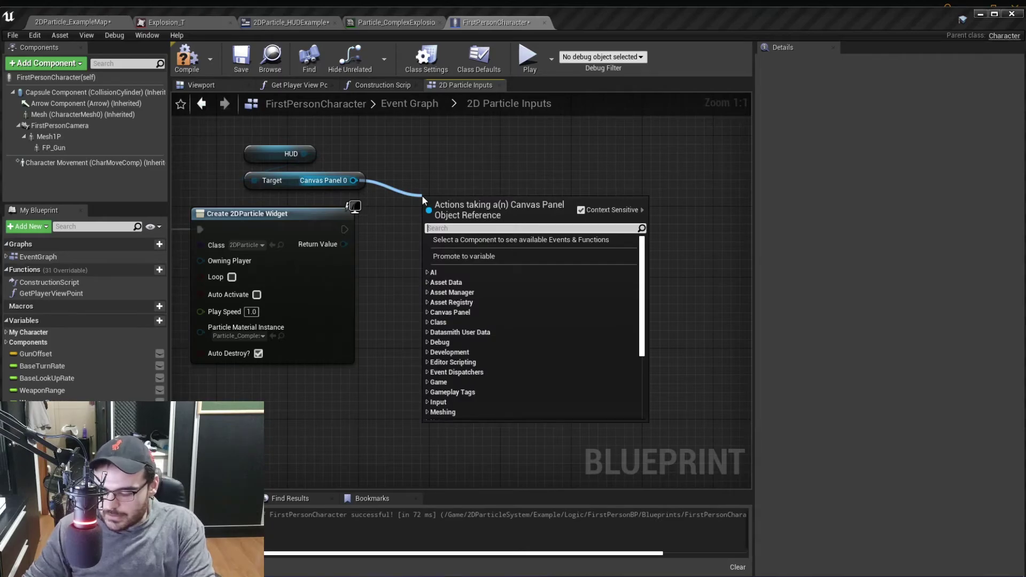
{"action": "type", "text": "add chi"}
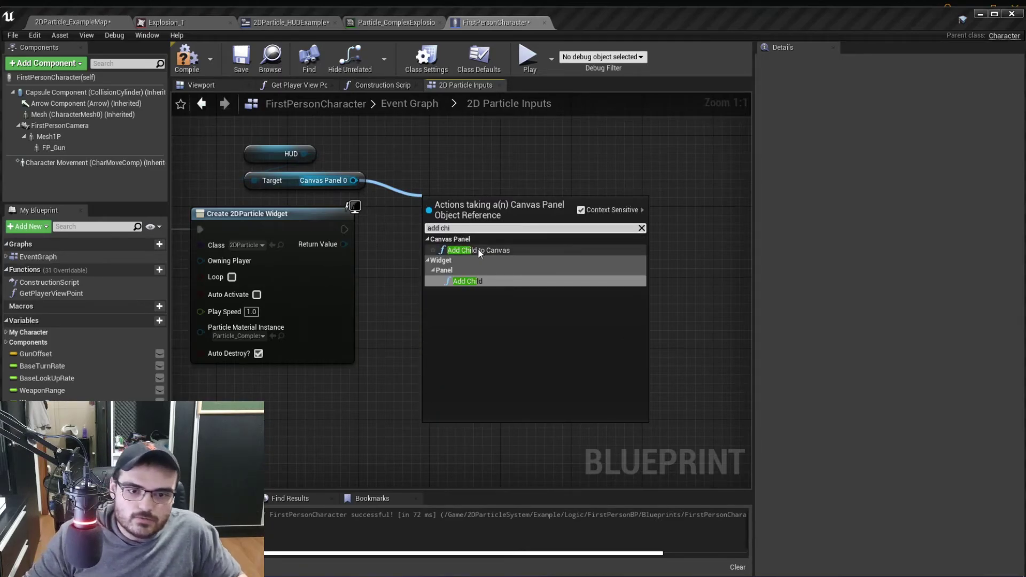
{"action": "left_click", "coordinate": [478, 250]}
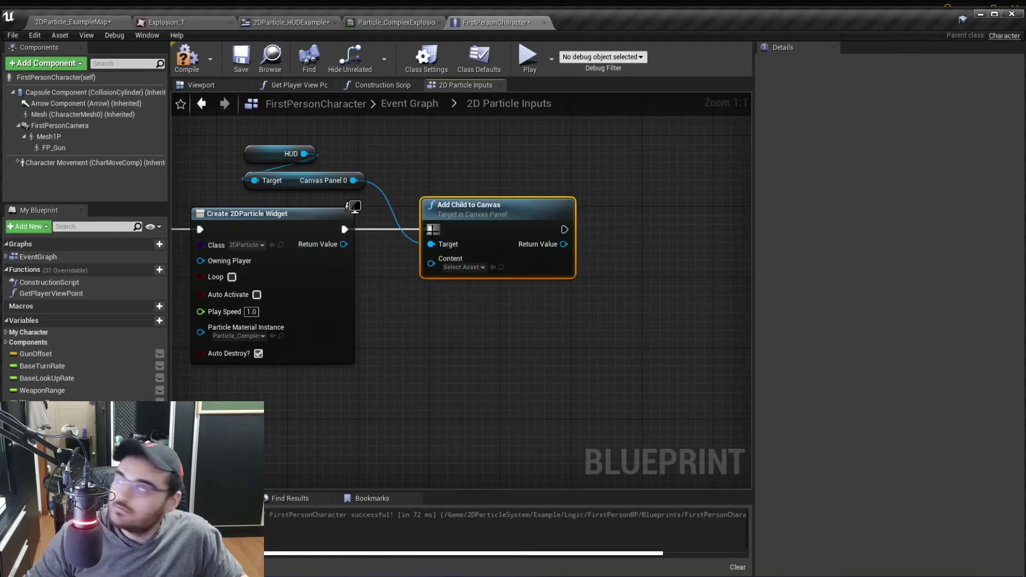
{"action": "left_click_drag", "start_coordinate": [344, 244], "coordinate": [427, 265]}
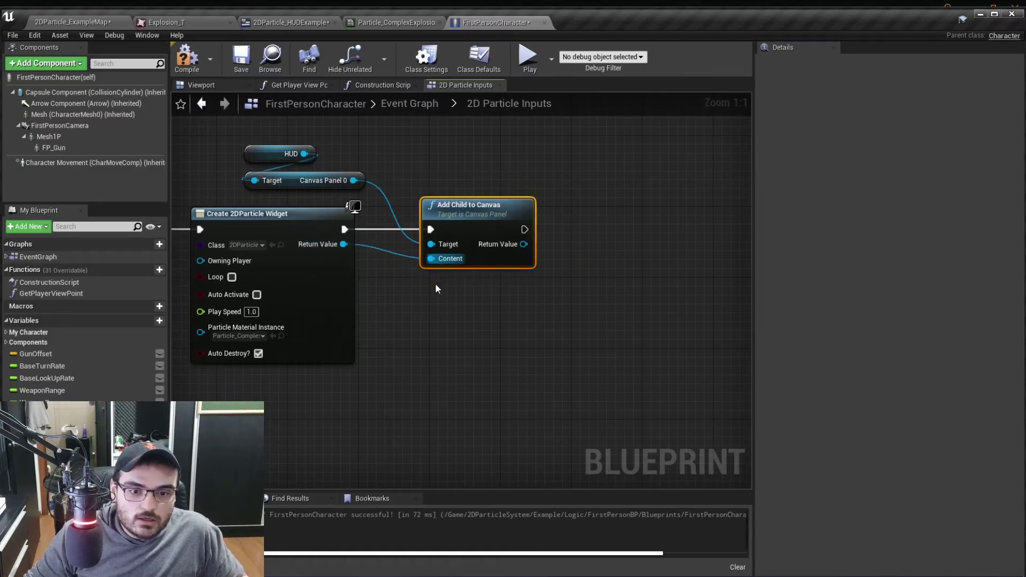
- Compile the character blueprint and save the HUD widget to clear the Canvas Panel 0 error
{"action": "left_click", "coordinate": [185, 57]}
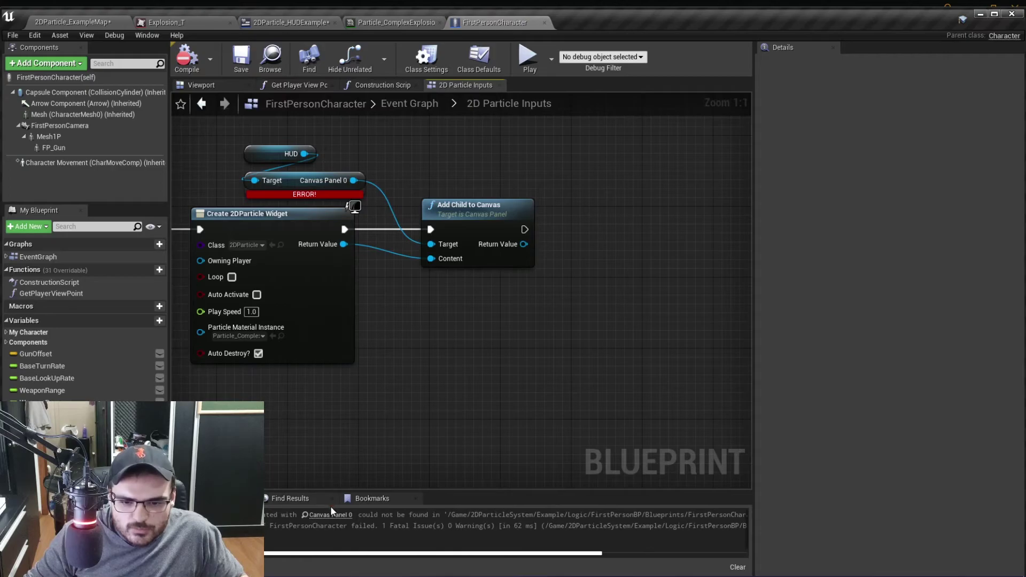
{"action": "mouse_move", "coordinate": [396, 553]}
{"action": "left_mouse_down"}
{"action": "mouse_move", "coordinate": [422, 558]}
{"action": "mouse_move", "coordinate": [401, 556]}
{"action": "left_mouse_up"}
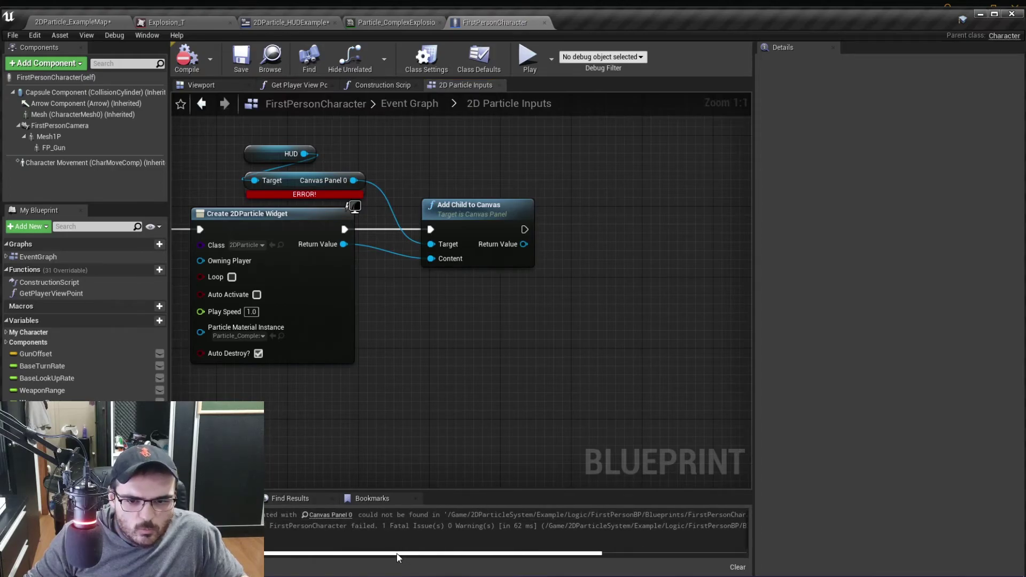
{"action": "left_click", "coordinate": [243, 15]}
{"action": "left_click", "coordinate": [72, 62]}
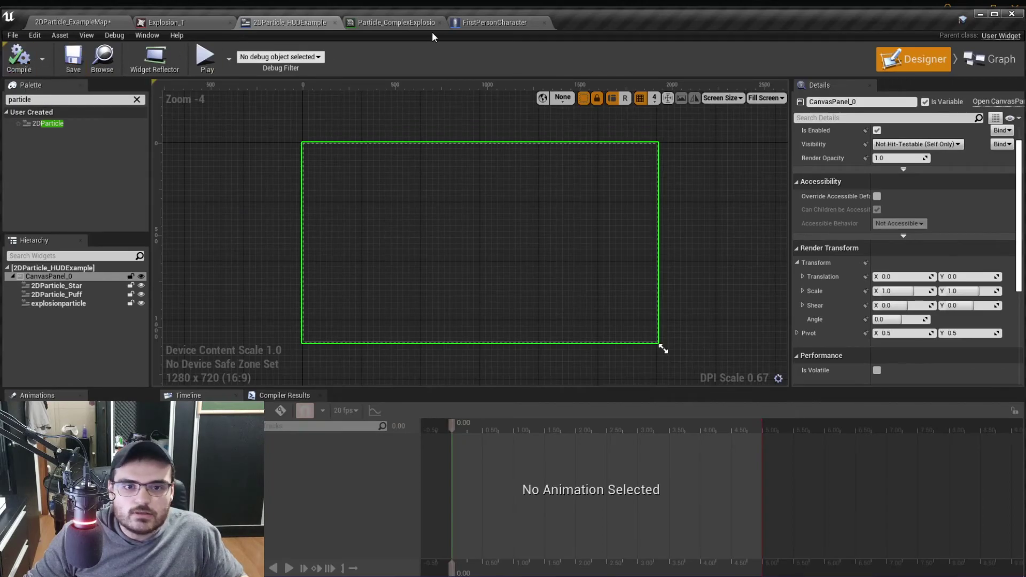
{"action": "left_click", "coordinate": [451, 24]}
{"action": "left_click", "coordinate": [481, 23]}
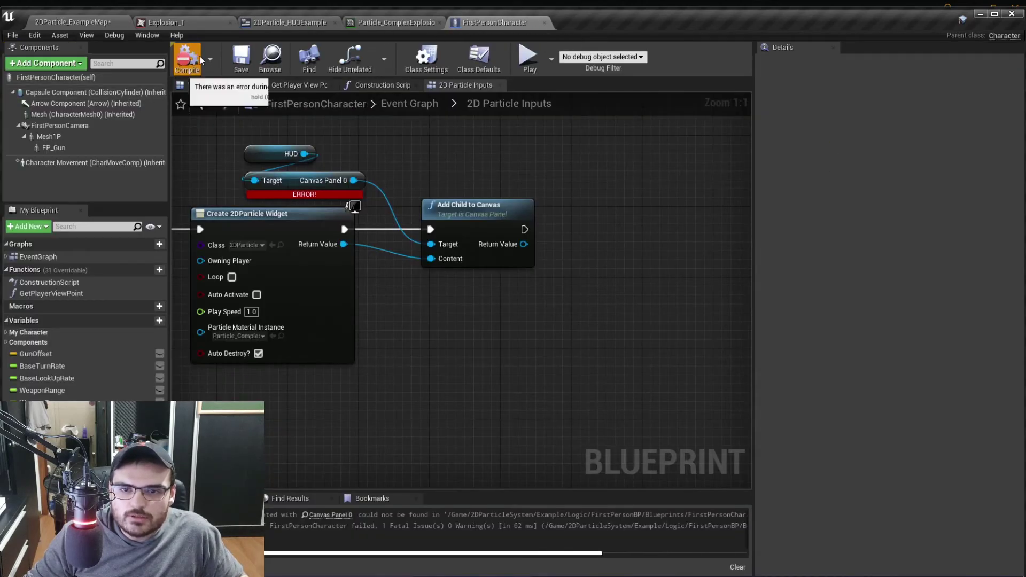
- Play-test the example map, trigger a 2D particle, then stop and return to the character blueprint
{"action": "left_click", "coordinate": [75, 21]}
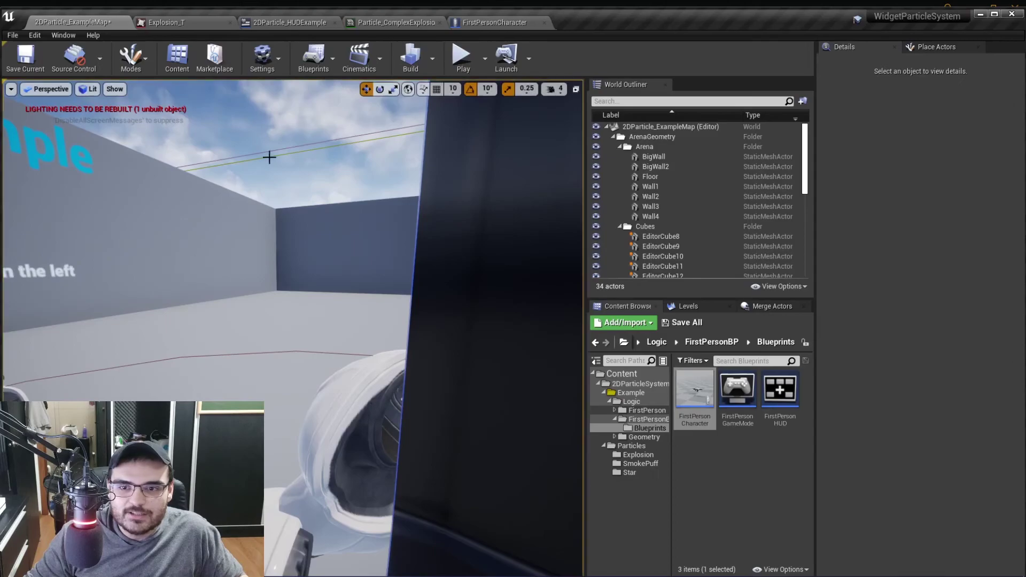
{"action": "left_click", "coordinate": [463, 56]}
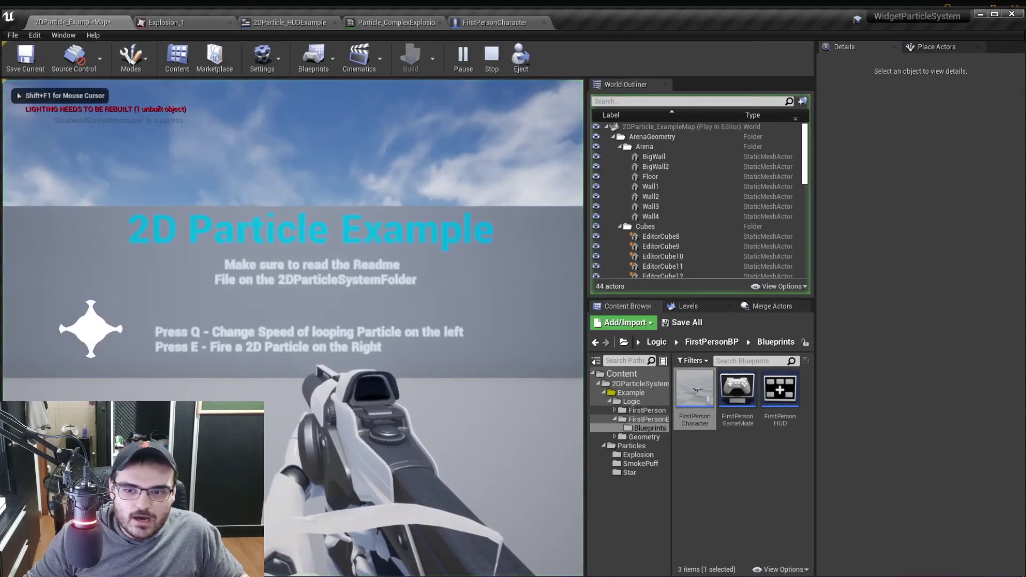
{"action": "key", "text": "e"}
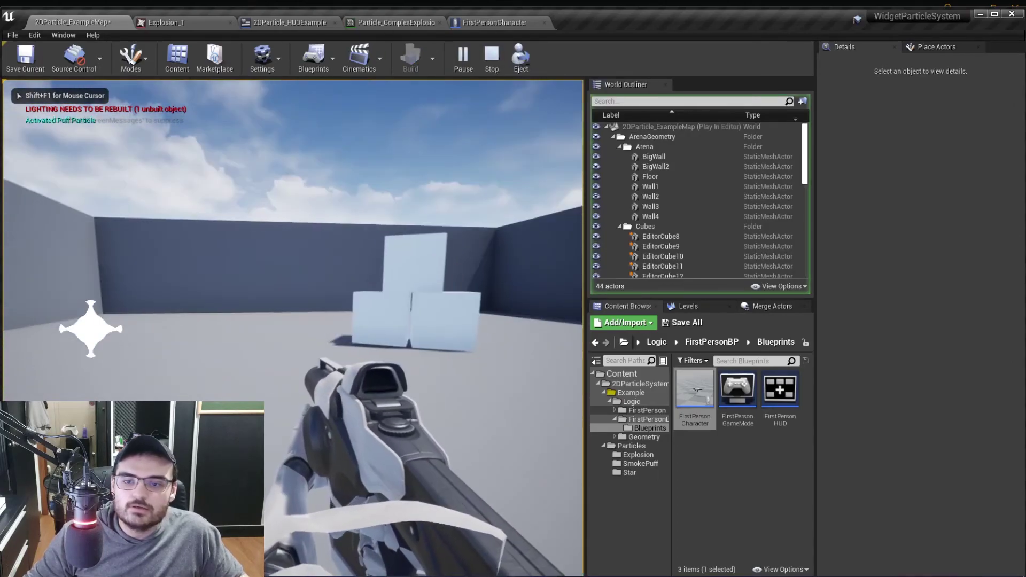
{"action": "left_click", "coordinate": [491, 55]}
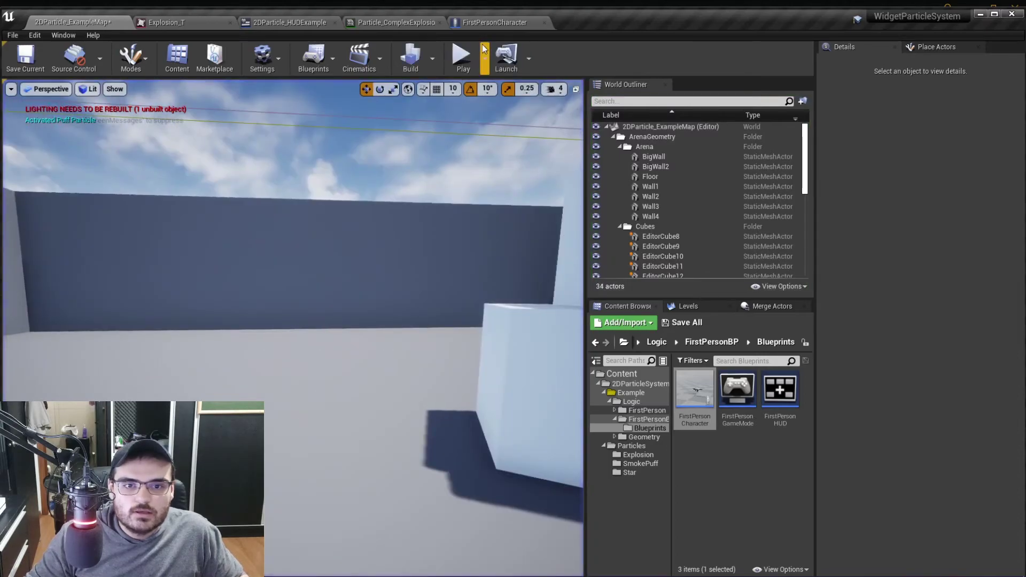
{"action": "left_click", "coordinate": [313, 21]}
{"action": "left_click", "coordinate": [493, 21]}
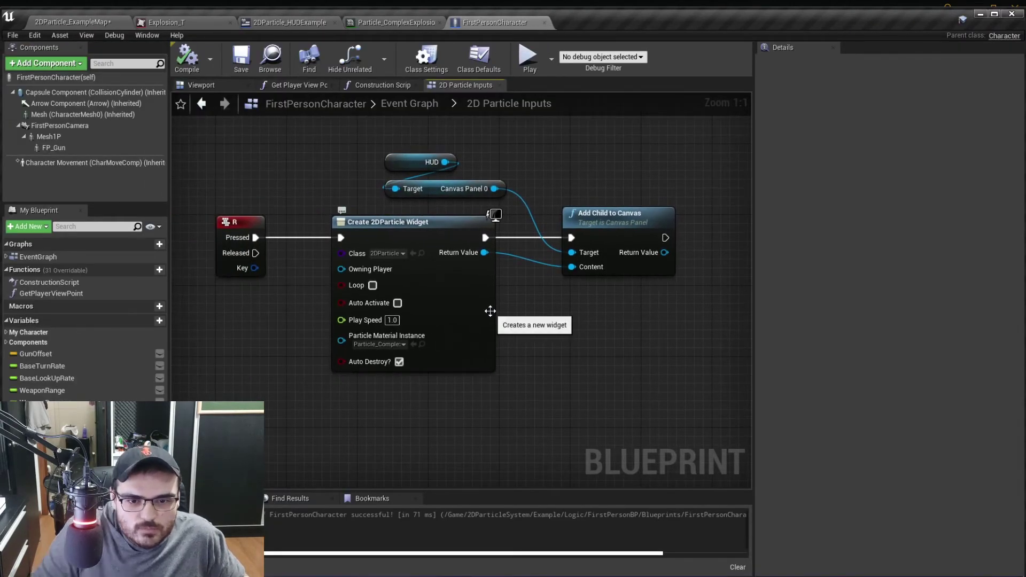
{"action": "mouse_move", "coordinate": [414, 297]}
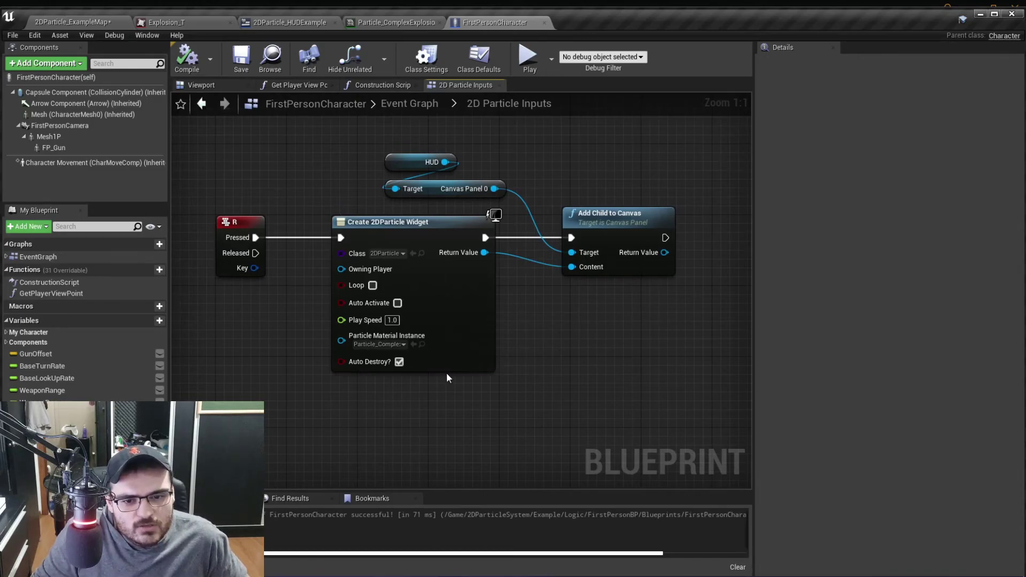
- Turn on Auto Activate for the particle widget, then compile and save the blueprint
{"action": "left_click", "coordinate": [397, 303]}
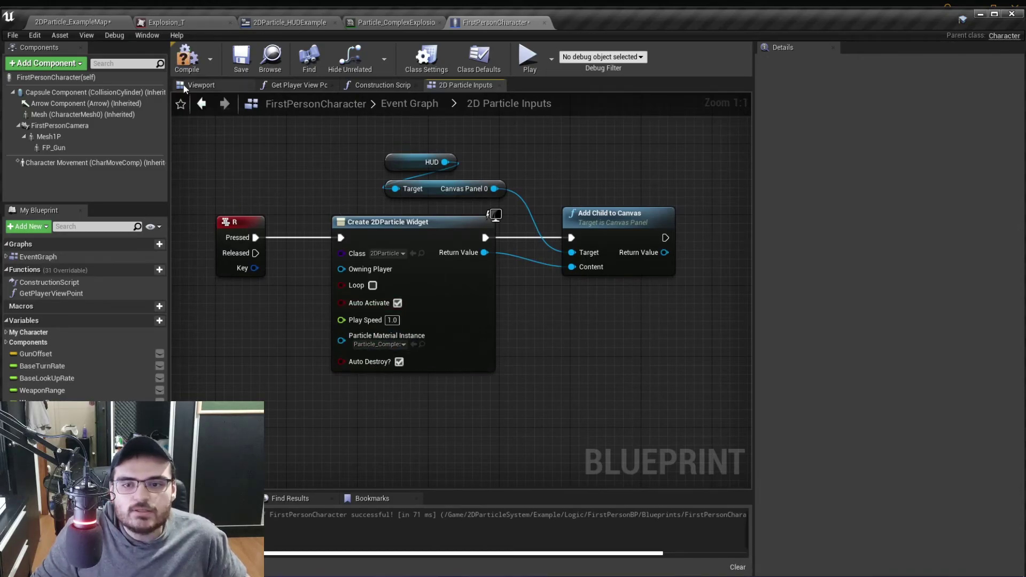
{"action": "left_click", "coordinate": [187, 56]}
{"action": "left_click", "coordinate": [241, 56]}
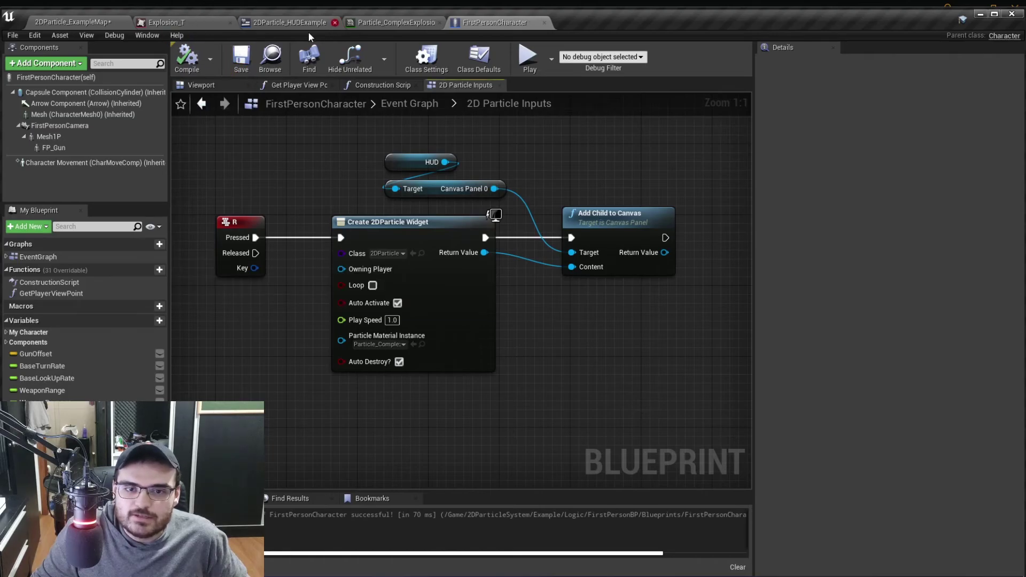
- In the running example map, walk toward the text wall and the cubes
{"action": "left_click", "coordinate": [82, 24]}
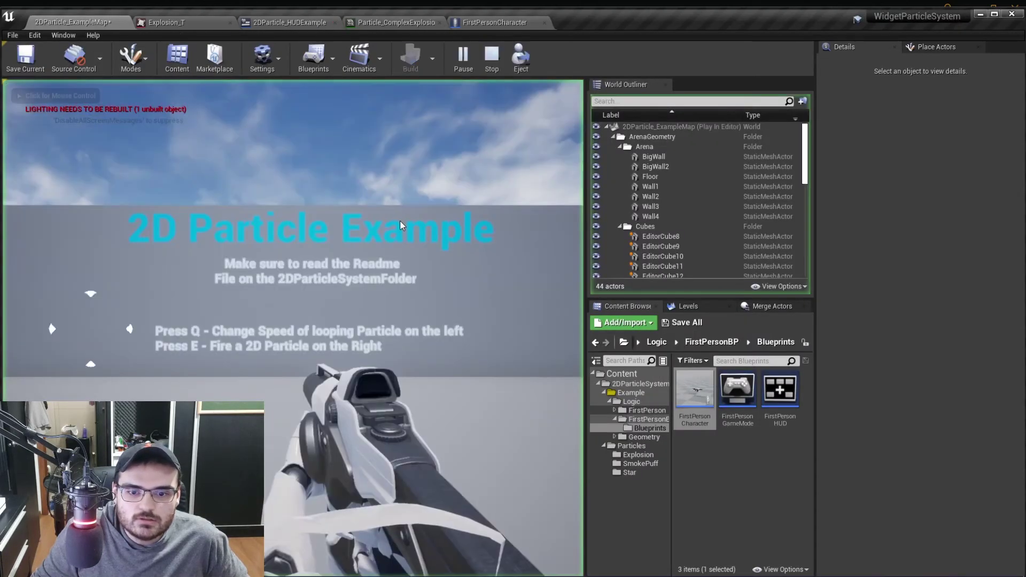
{"action": "left_click", "coordinate": [400, 220]}
{"action": "key", "text": "w"}
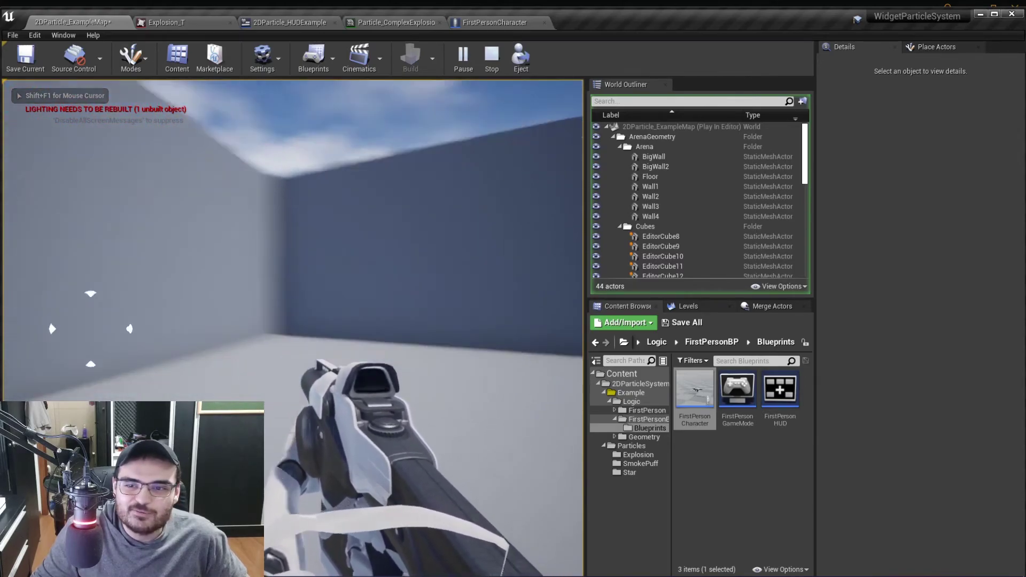
{"action": "key", "text": "w"}
{"action": "key", "text": "w"}
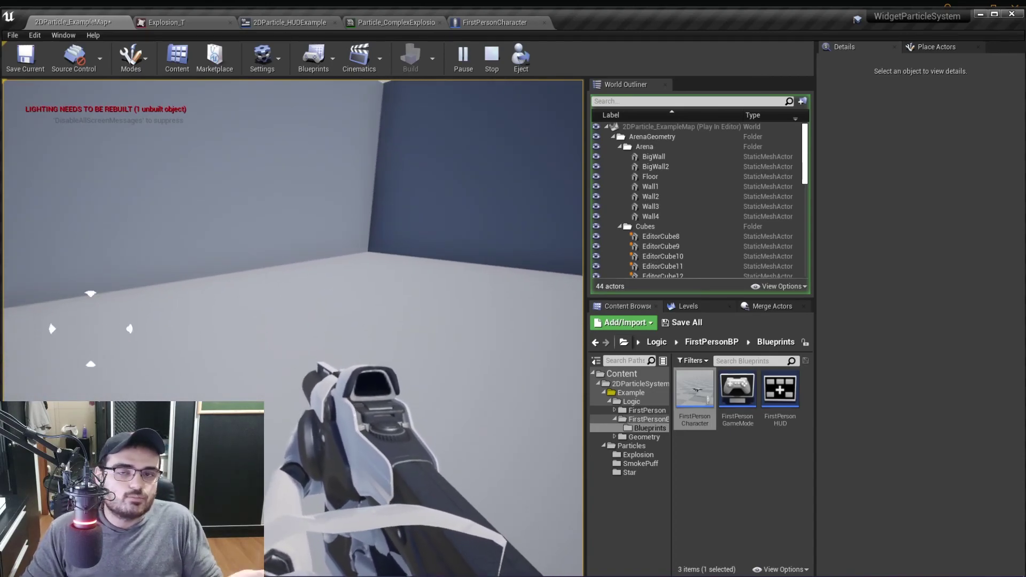
- Stop the play session and return to editing the example map
{"action": "key", "text": "Escape"}
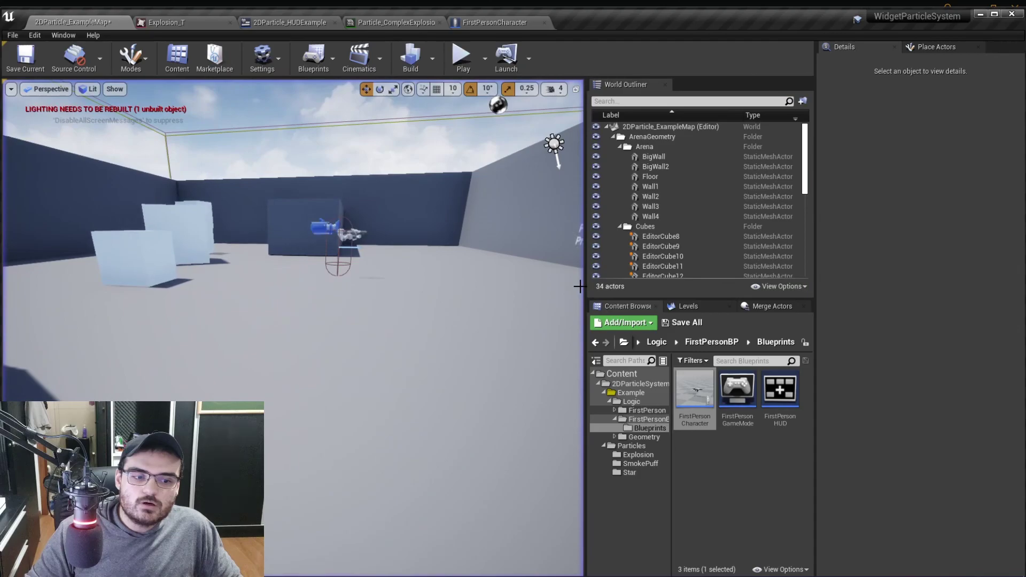